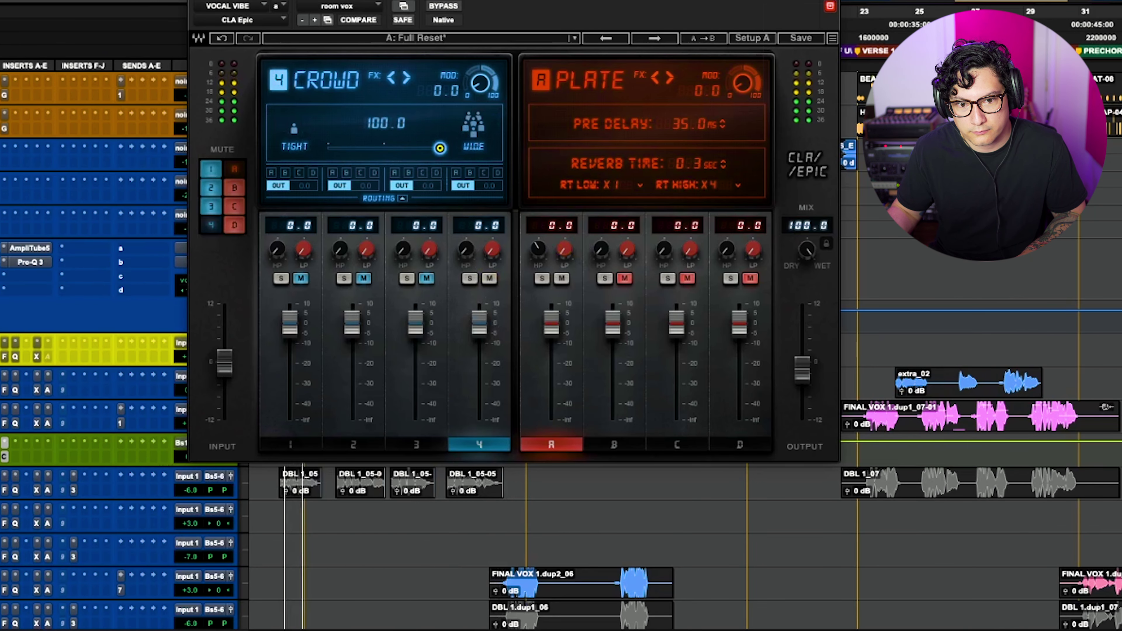
Lower the Crowd delay fader to -6.0 in CLA Epic on the VOCAL VIBE track and close the plug-in.
left_click_drag(484, 332, 485, 345)
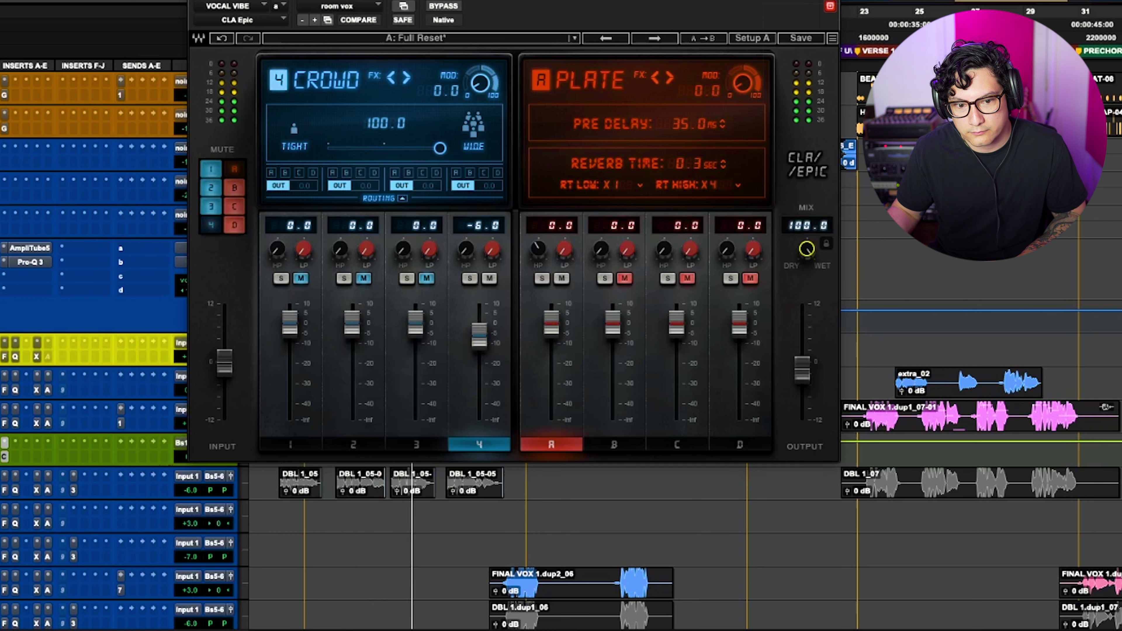
key("space")
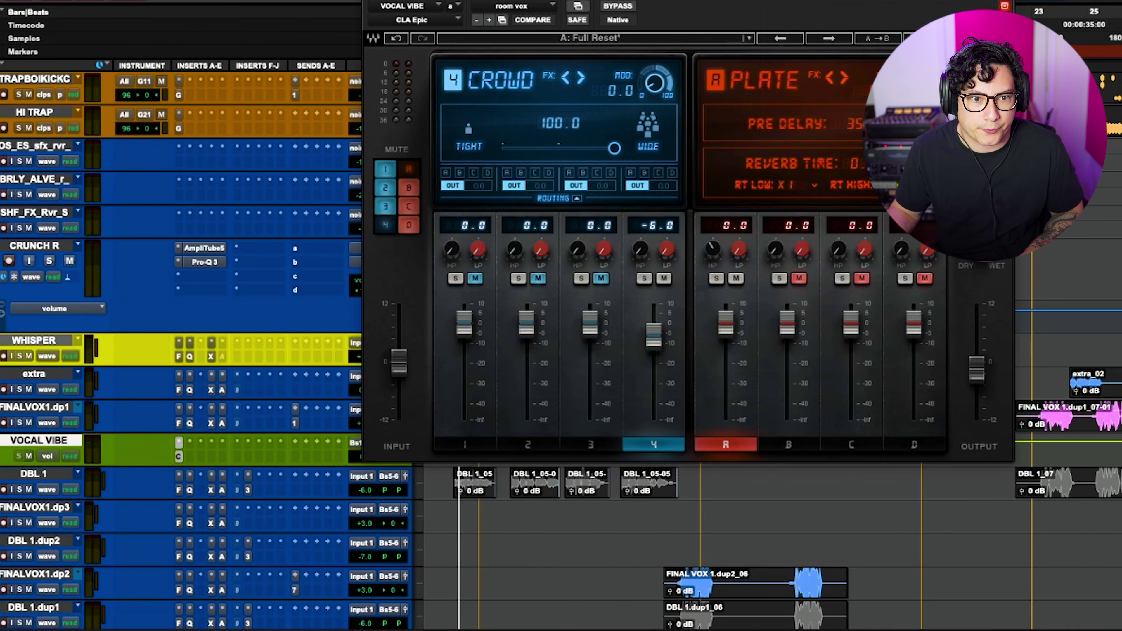
key("ctrl+w")
key("ctrl+]")
left_click(473, 28)
left_click_drag(365, 456, 204, 458)
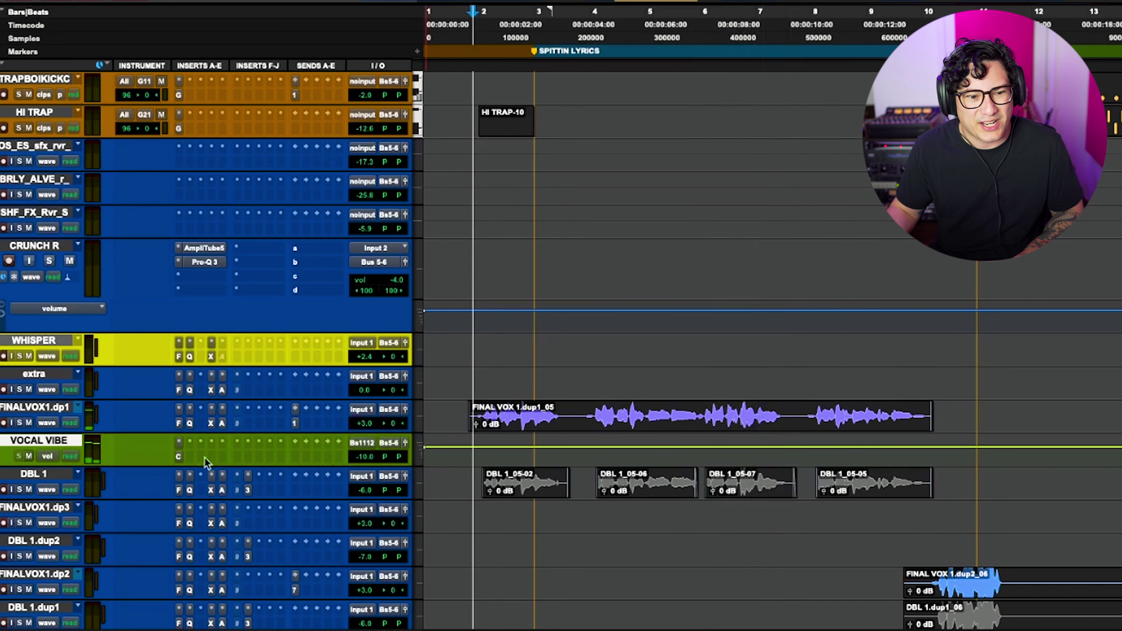
Make the CLA Epic insert on VOCAL VIBE inactive, mute the track and play the song for comparison.
right_click(179, 458)
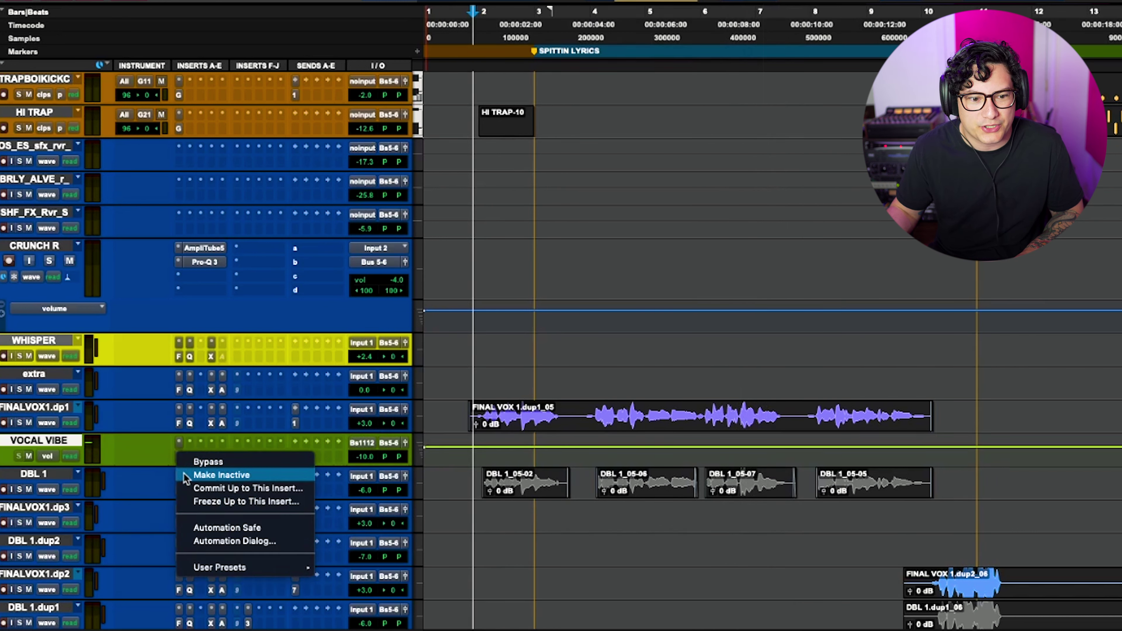
left_click(184, 474)
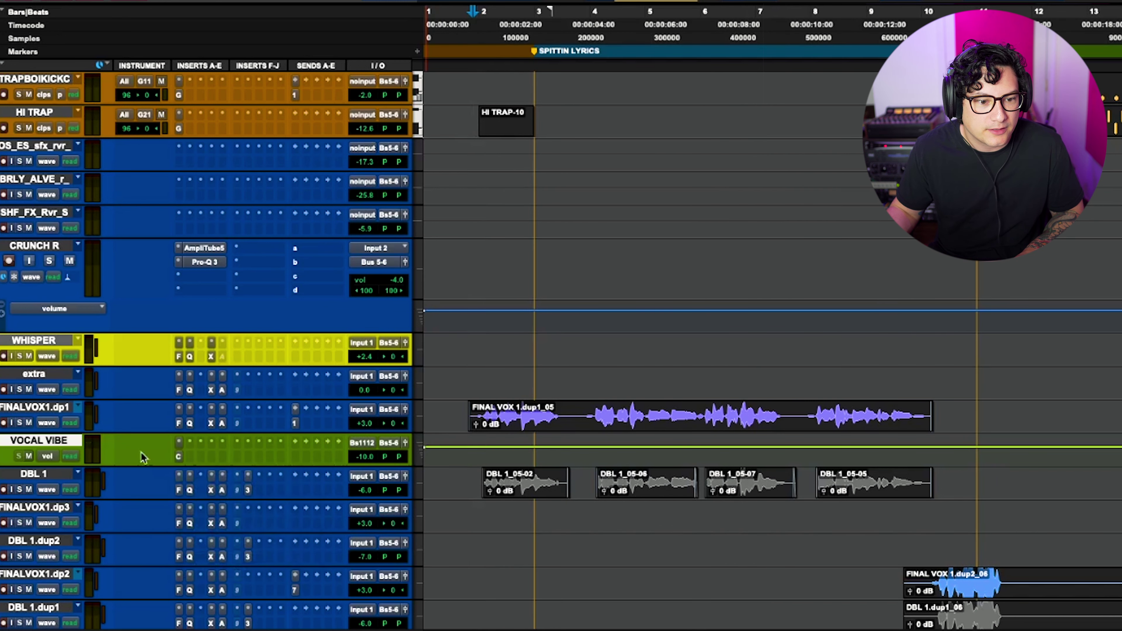
left_click(28, 457)
key("space")
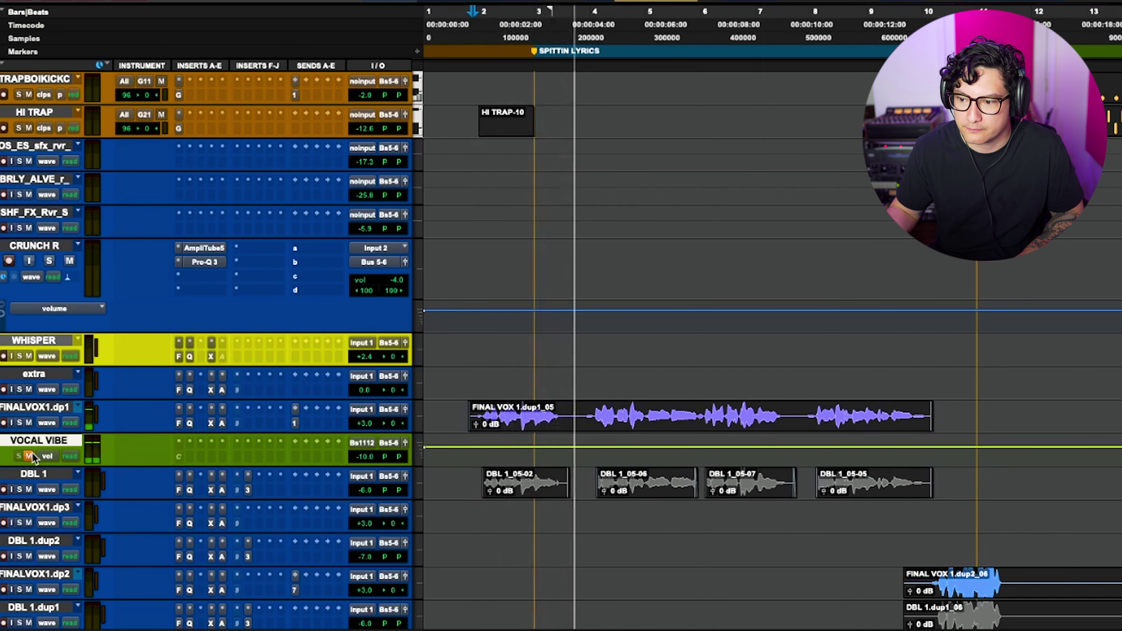
Replace the inactive CLA Epic insert on VOCAL VIBE with Chorus JUN-6, using a plug-in search.
left_click(178, 456)
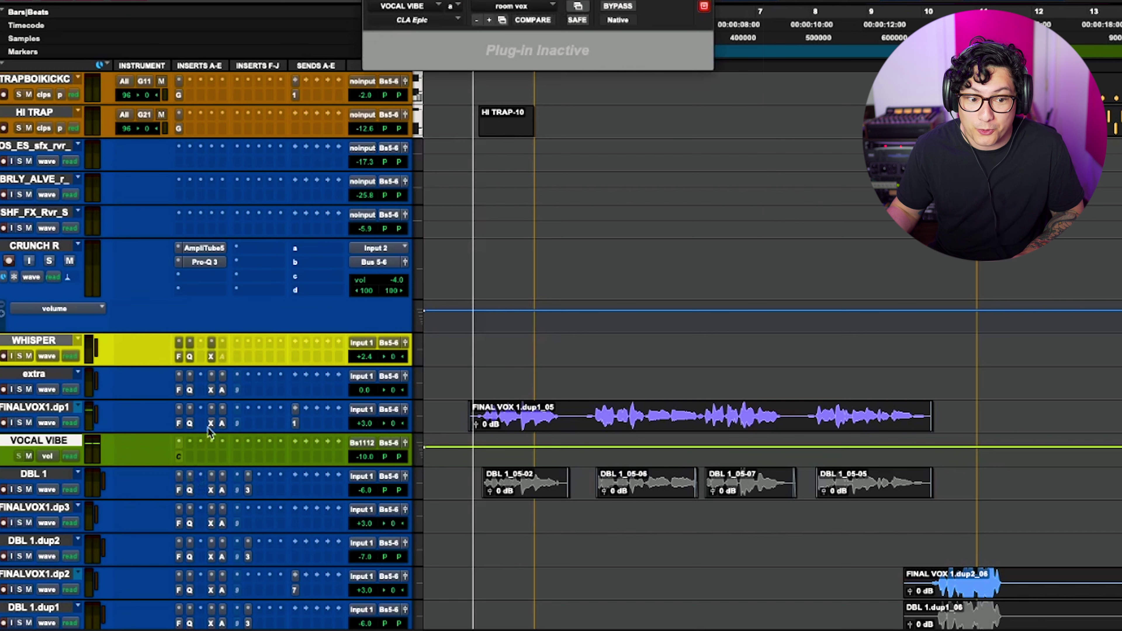
left_click(221, 422)
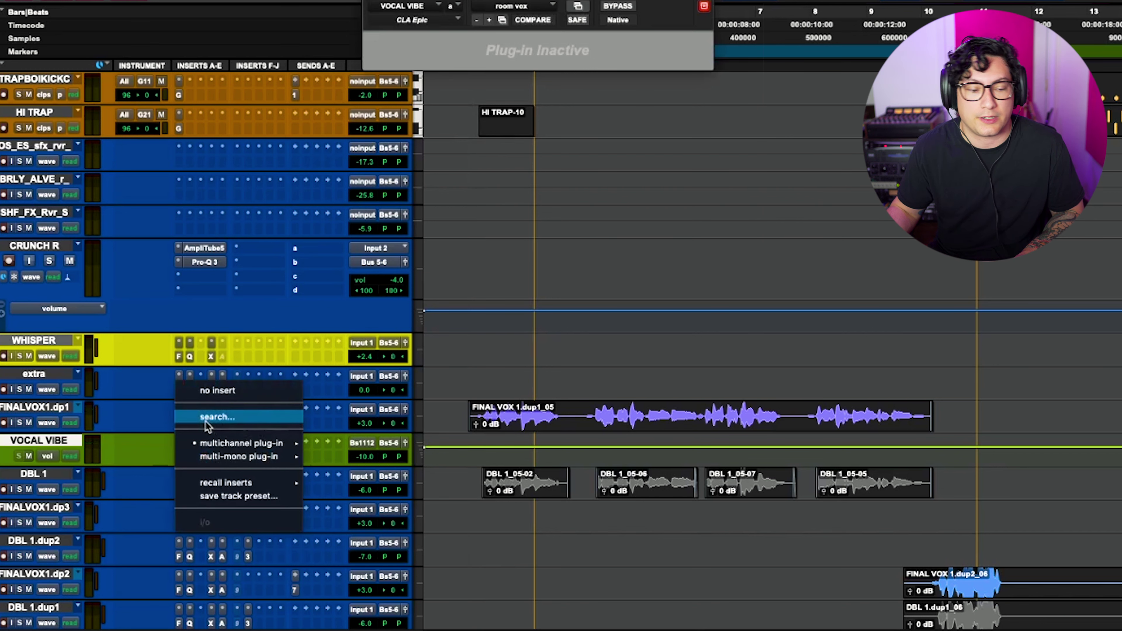
left_click(206, 422)
type("juno")
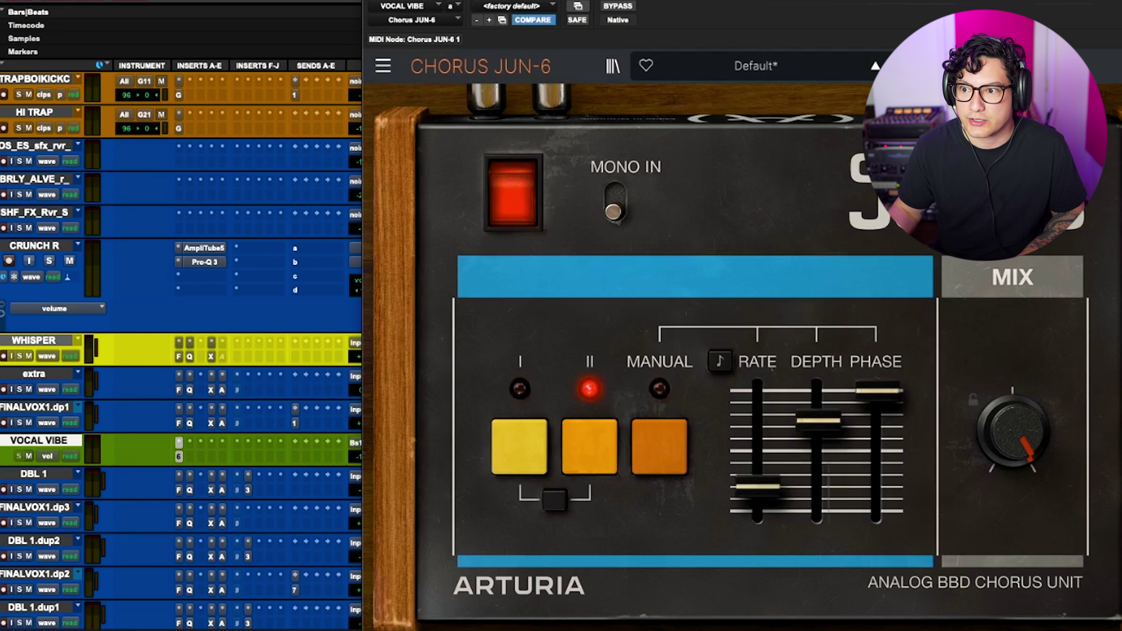
Close the Chorus JUN-6 window and adjust the VOCAL VIBE track's volume while the song plays.
key("super+w")
key("space")
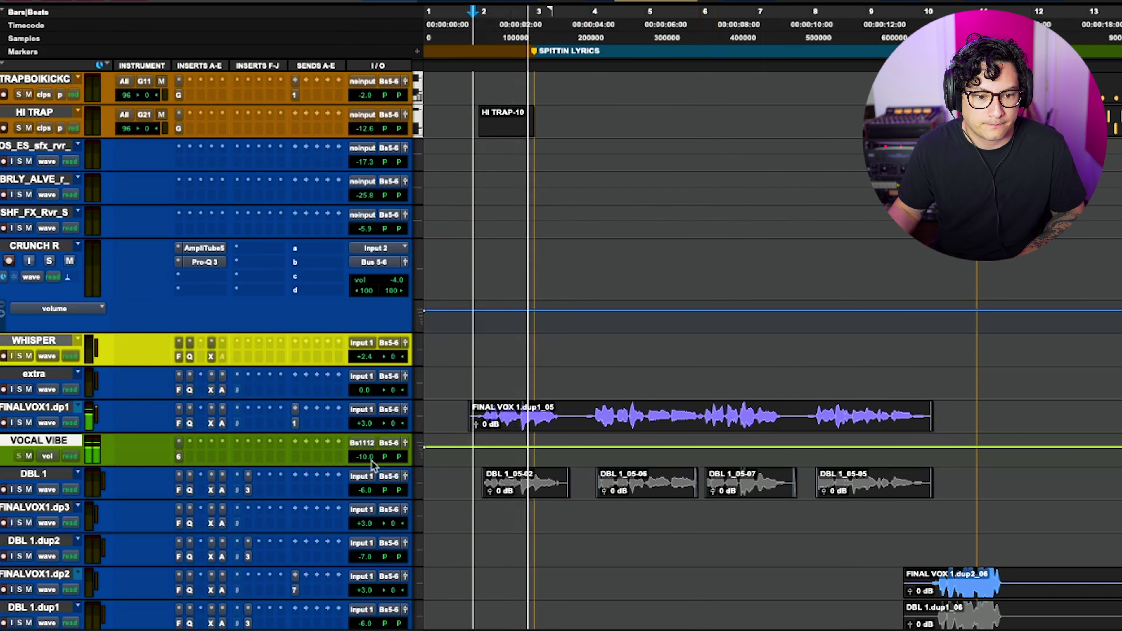
left_click_drag(373, 456, 372, 458)
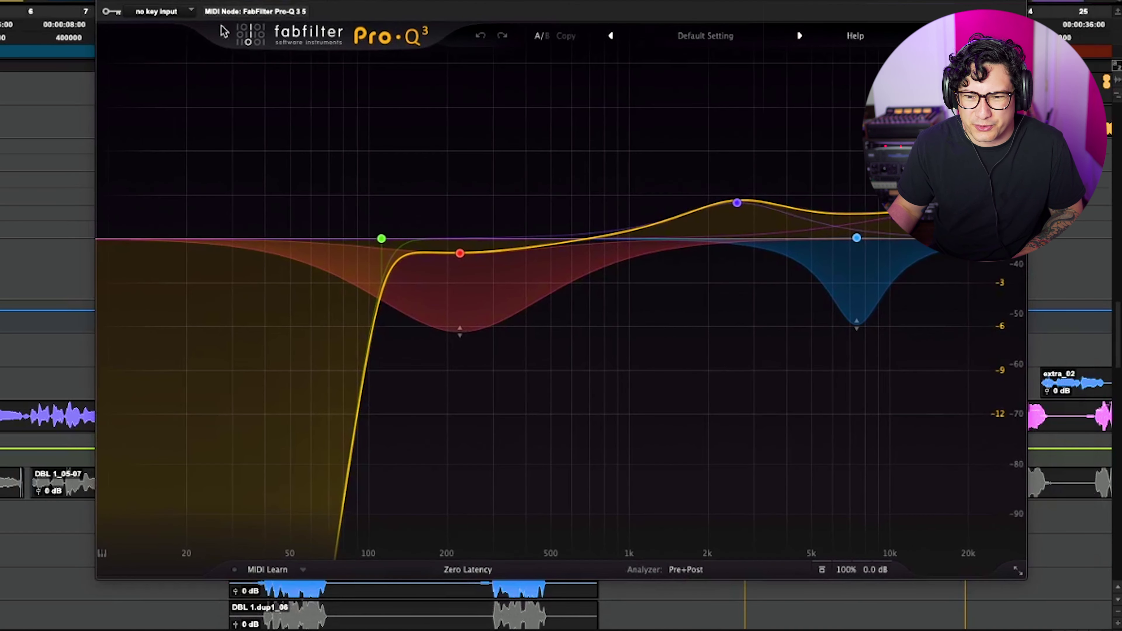
In Pro-Q 3, lower the lead vocal's low-mid bell band to about -2.5 dB near 210 Hz during playback.
mouse_move(338, 194)
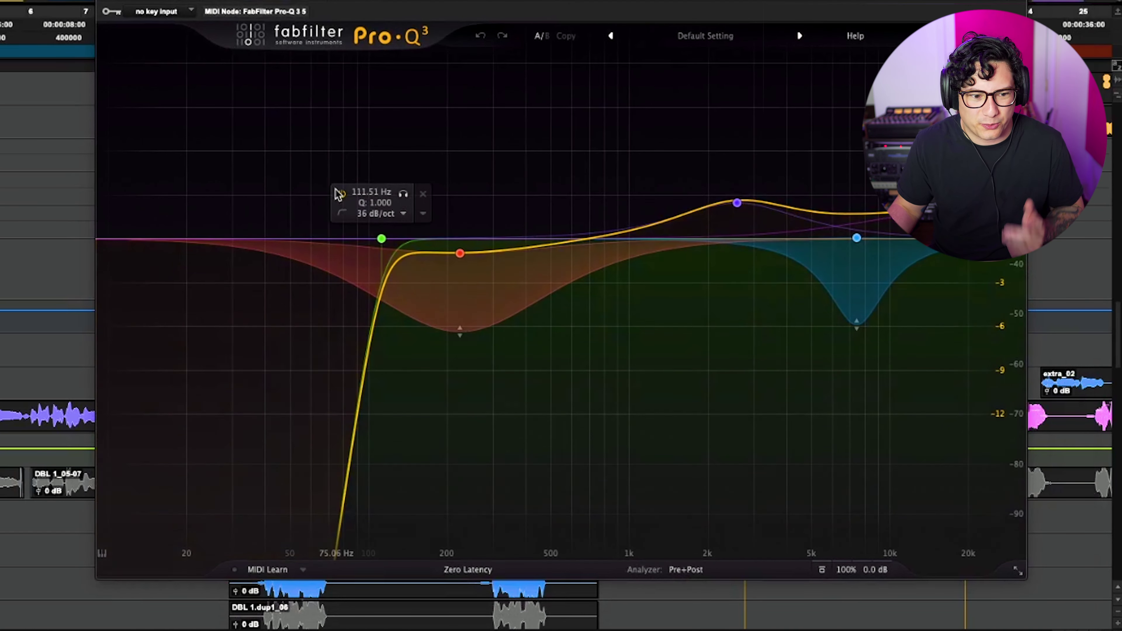
mouse_move(470, 270)
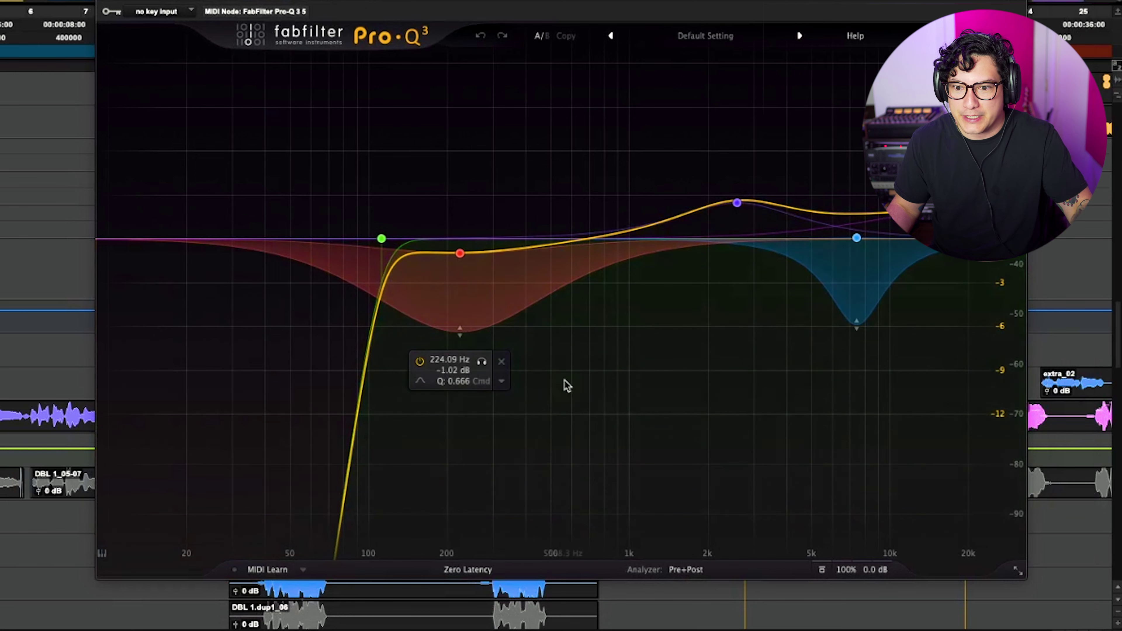
key("space")
left_click(460, 254)
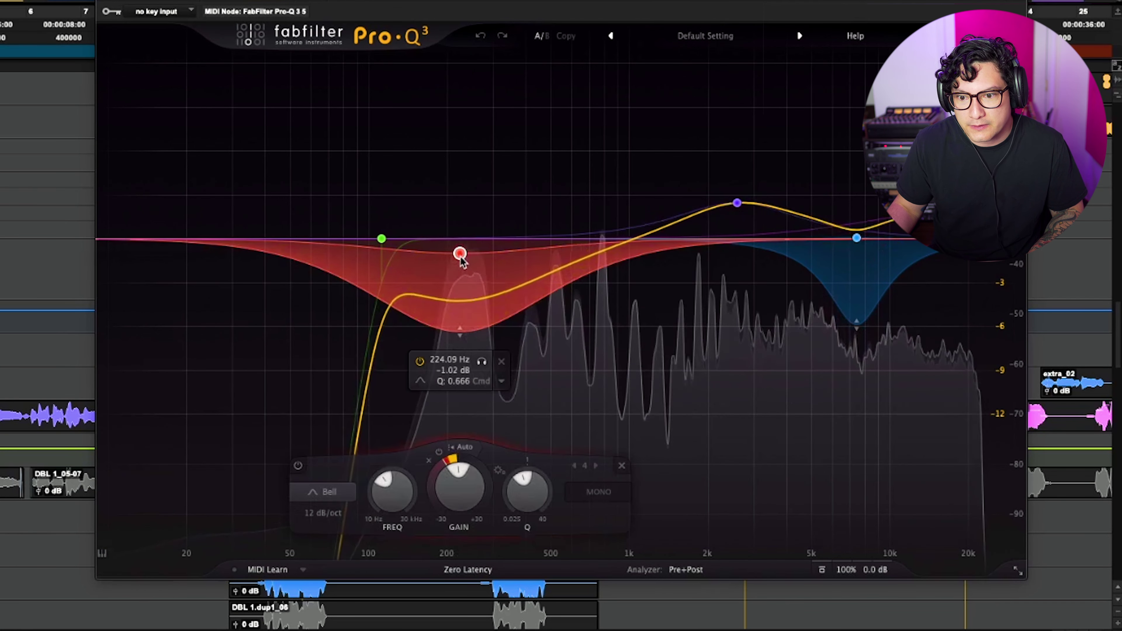
left_click_drag(460, 256, 451, 275)
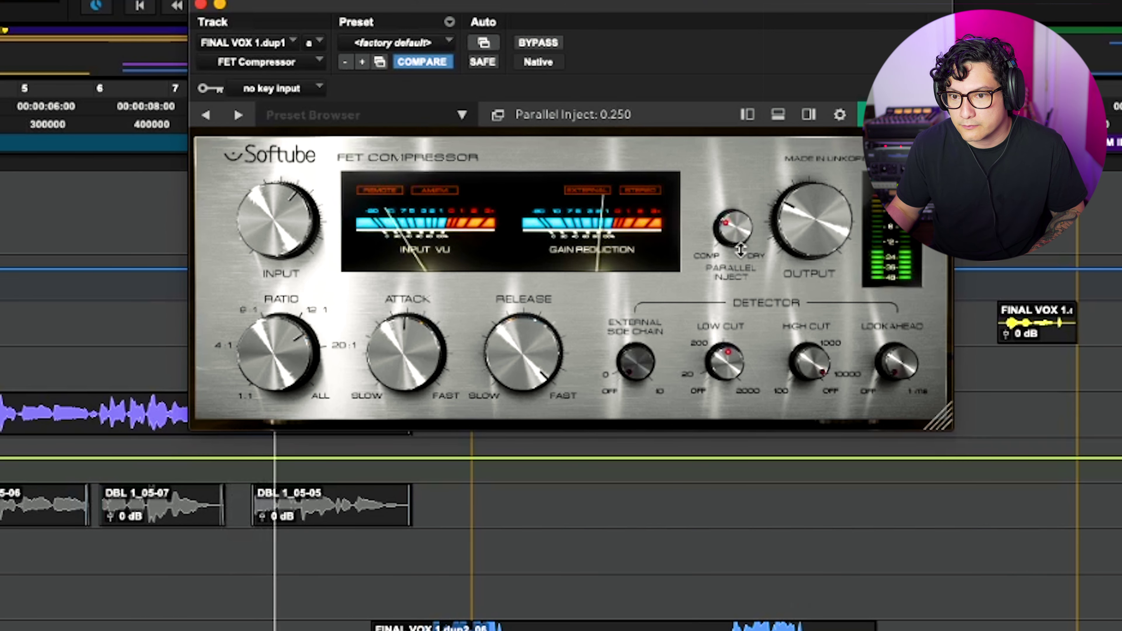
Dial in the FET Compressor on FINAL VOX 1.dup1 with -3.0 dB output, Parallel Inject OFF and a slightly adjusted input.
left_click_drag(739, 248, 739, 258)
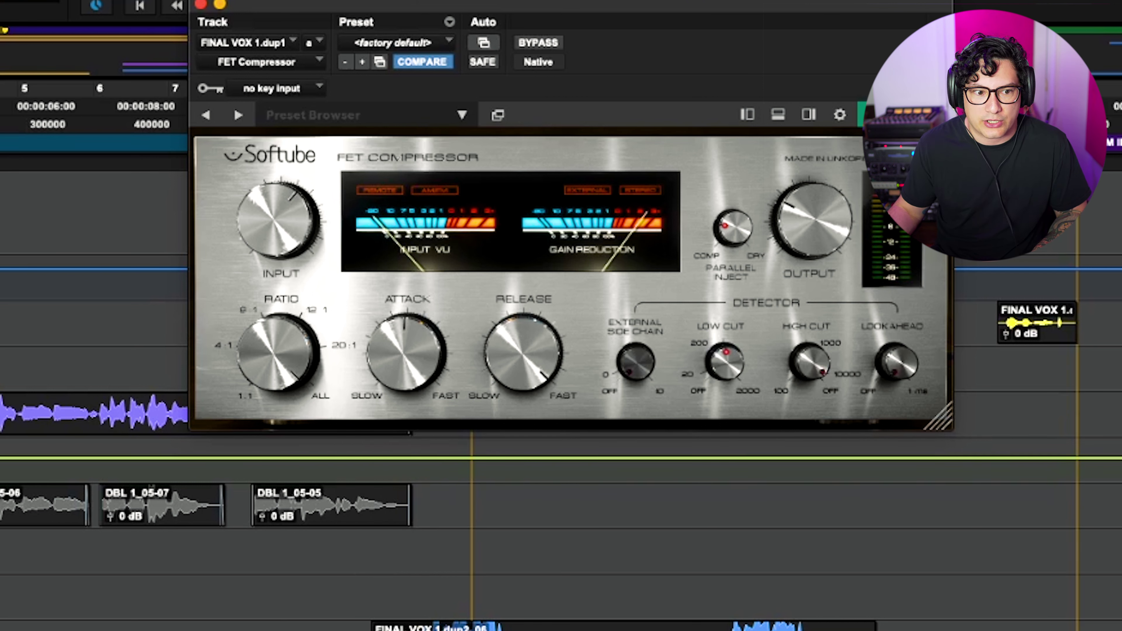
left_click_drag(807, 223, 807, 211)
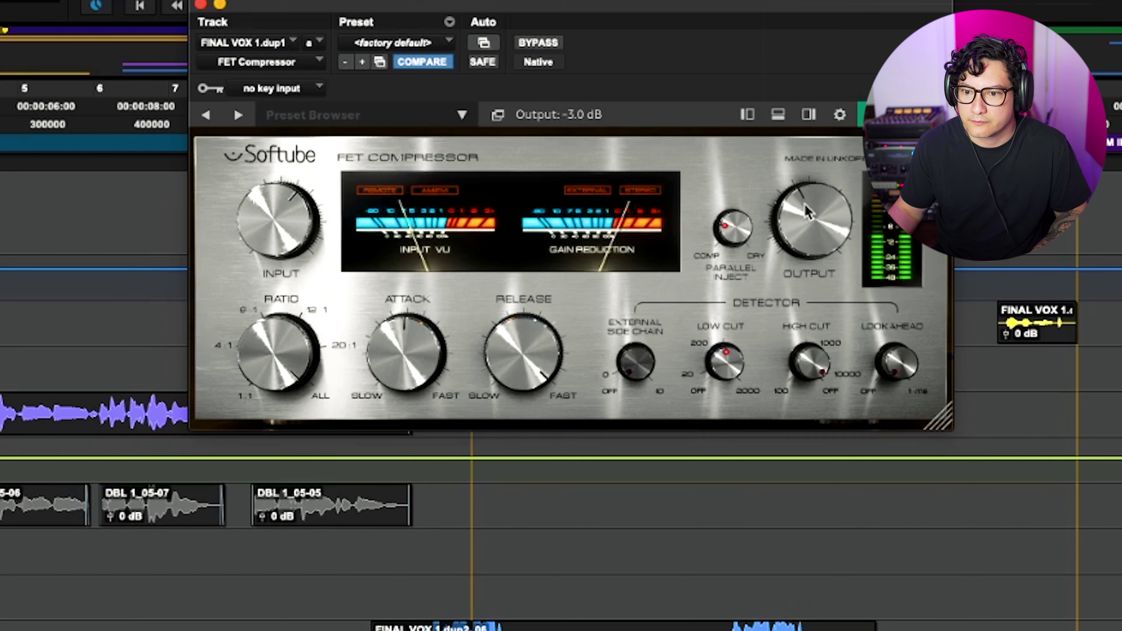
left_click_drag(720, 230, 720, 300)
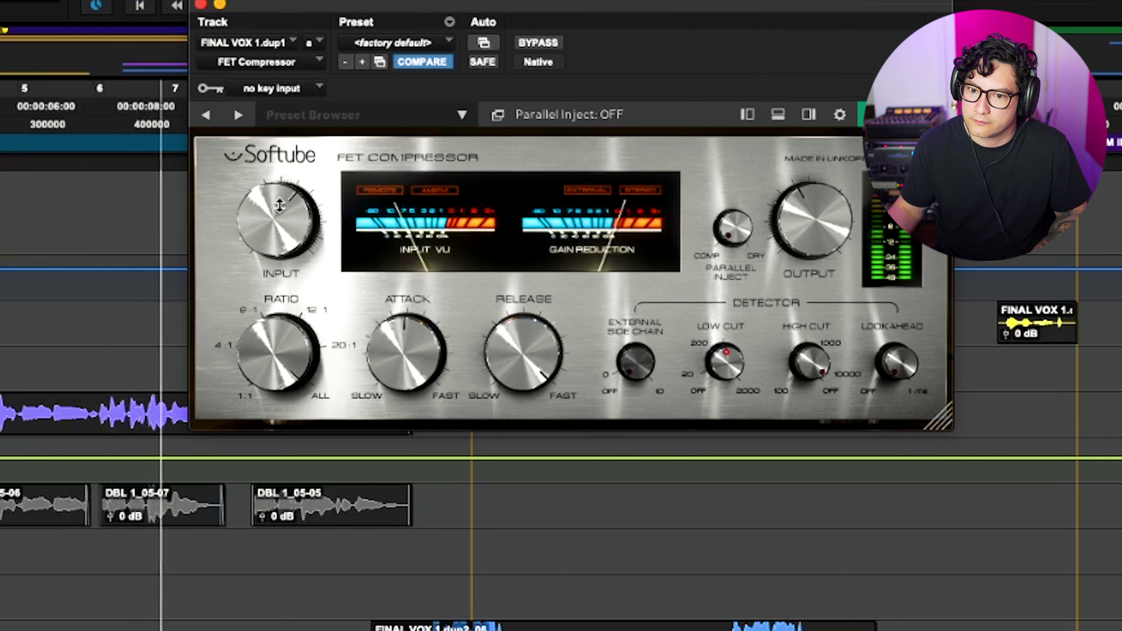
left_click_drag(279, 205, 283, 202)
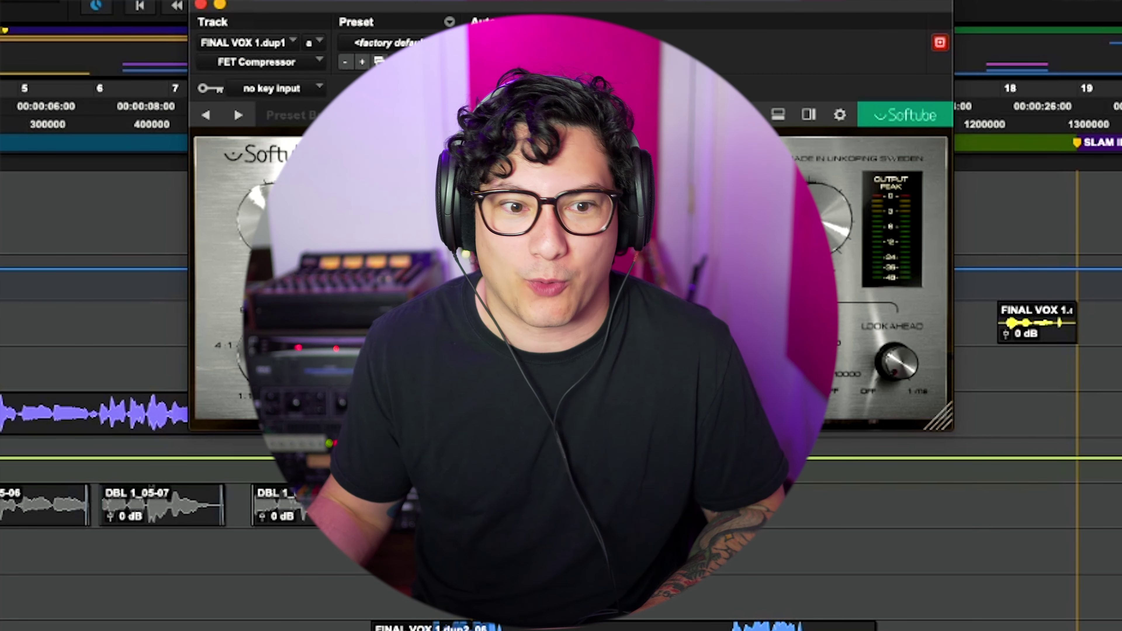
key("space")
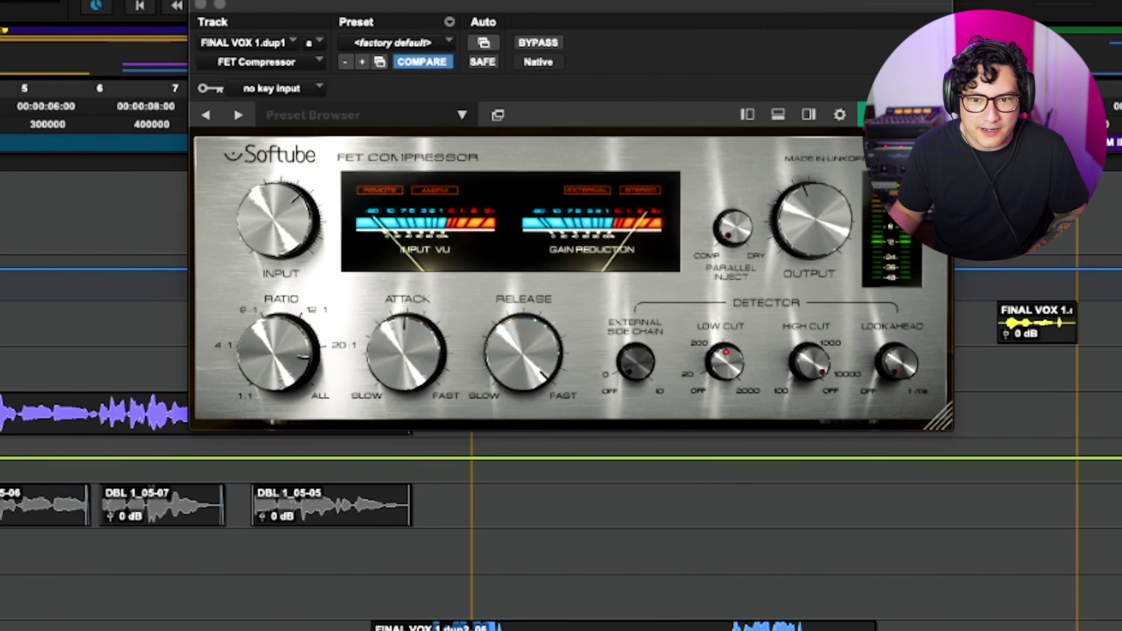
In the lead vocal's Pro-Q 3, move the presence bell to about 2.9 kHz and +0.9 dB and raise the high shelf near 10 kHz.
left_click(312, 446)
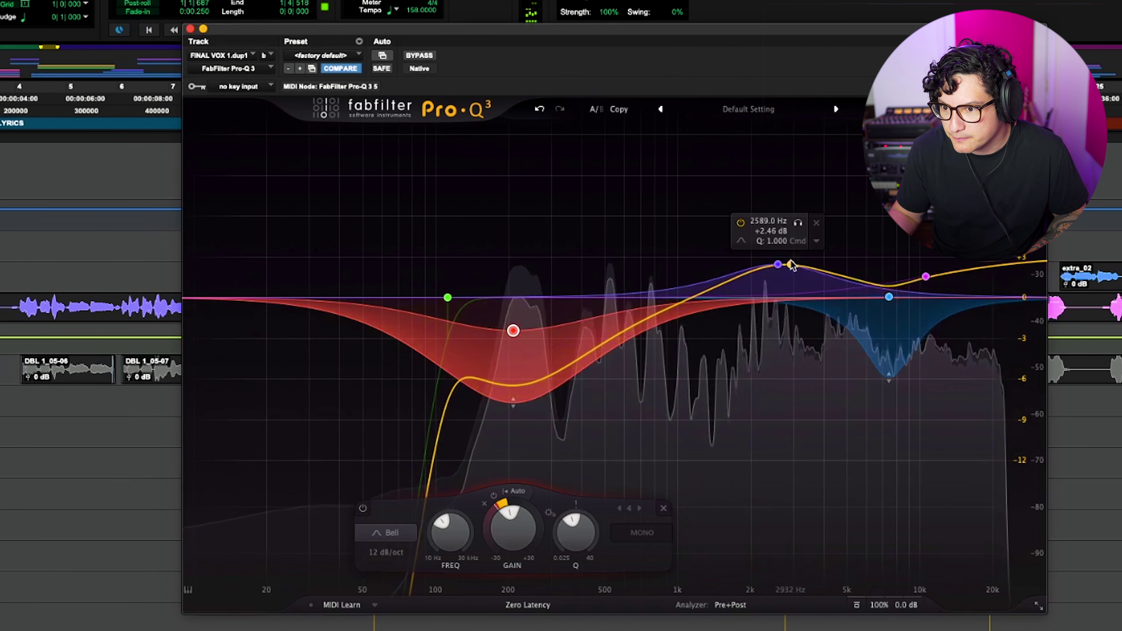
left_click(778, 266)
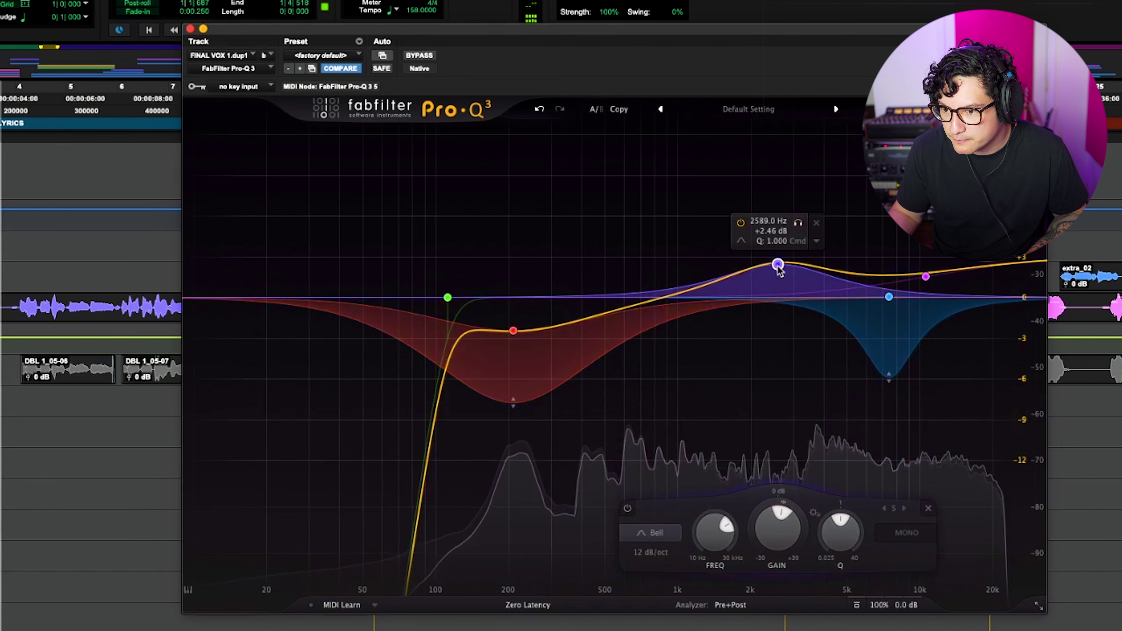
left_click_drag(779, 269, 790, 292)
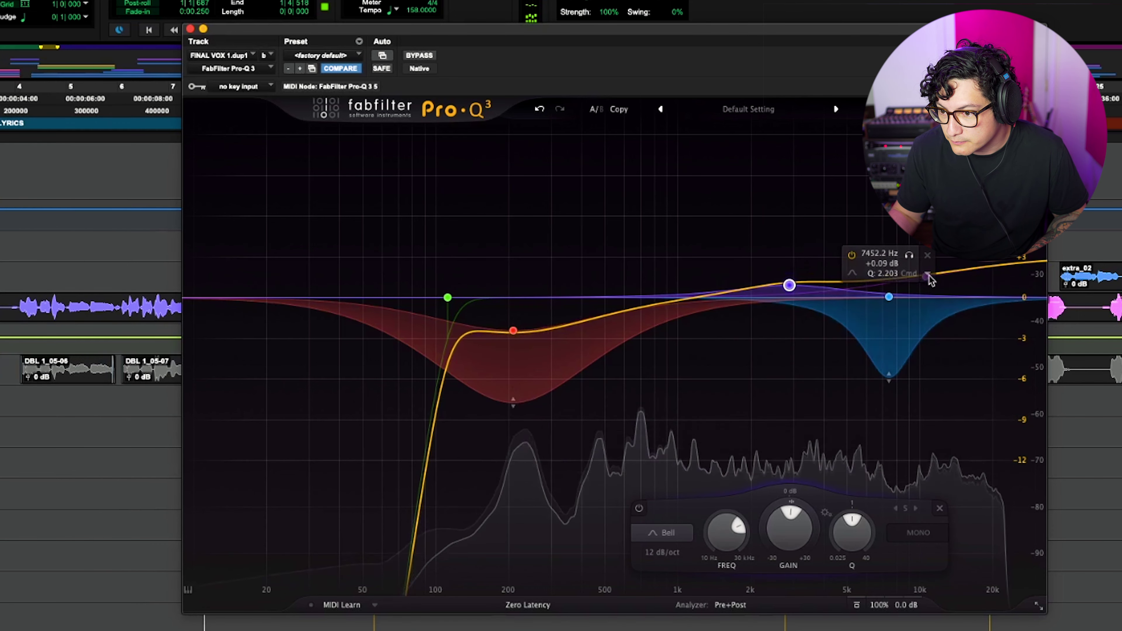
left_click_drag(929, 275, 924, 274)
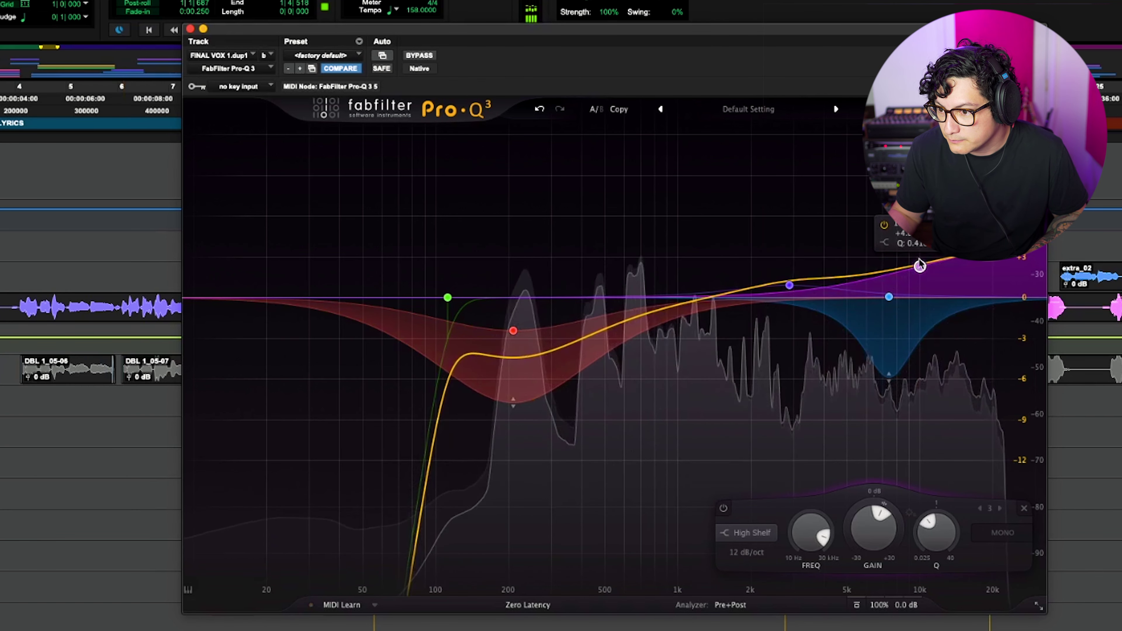
left_click_drag(919, 260, 919, 247)
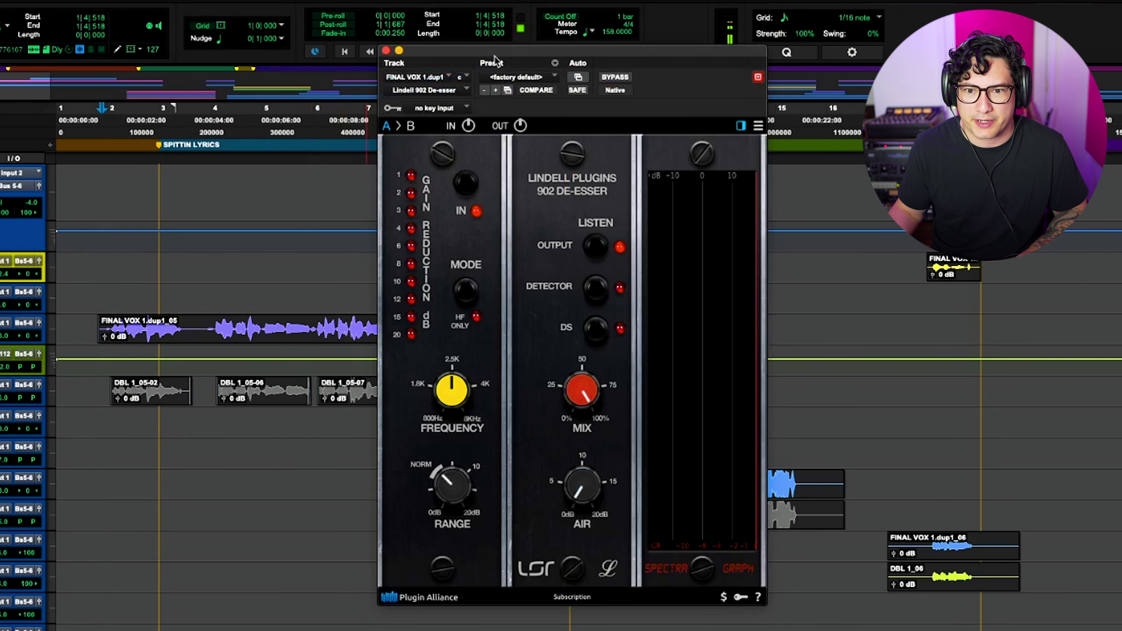
Move the Lindell 902 De-esser window aside and play the lead vocal to examine its gain reduction.
left_click_drag(494, 62, 301, 60)
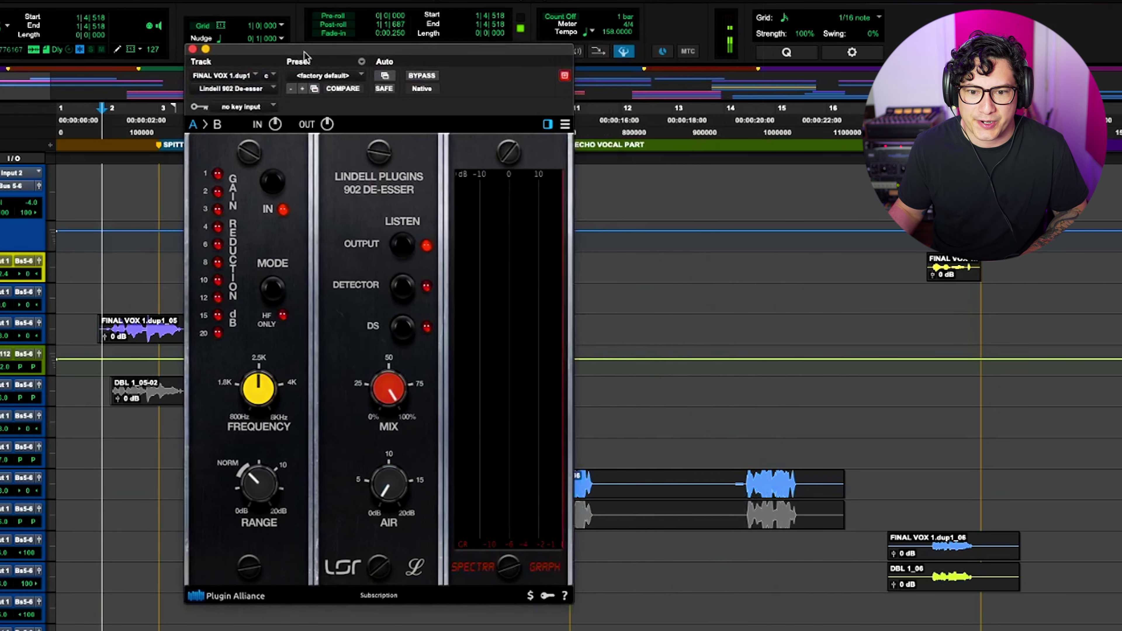
key("space")
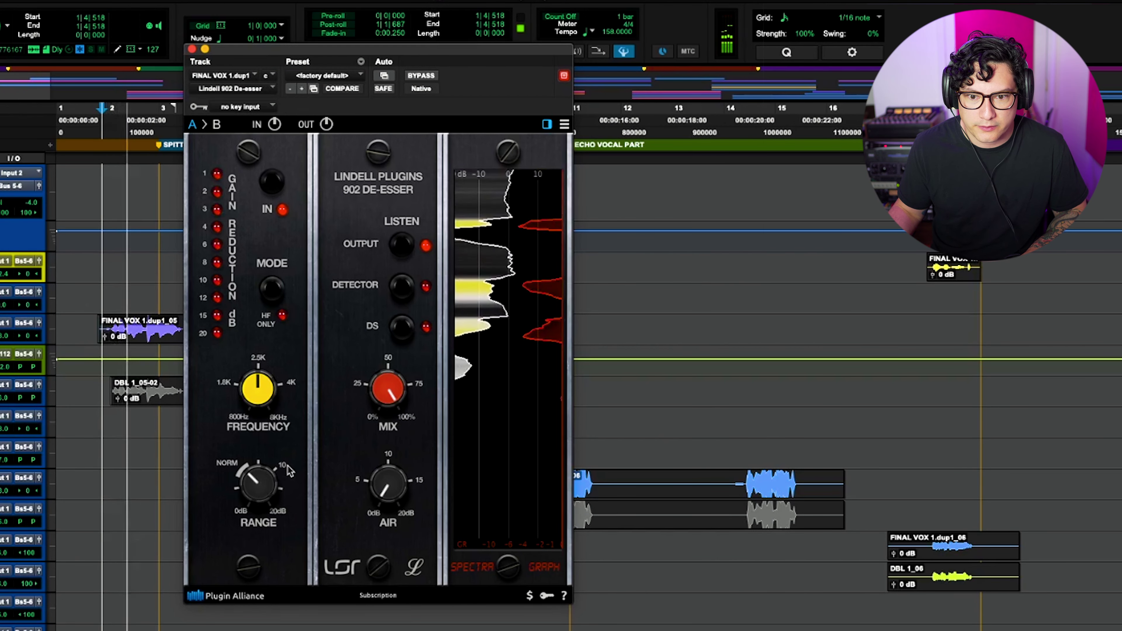
key("space")
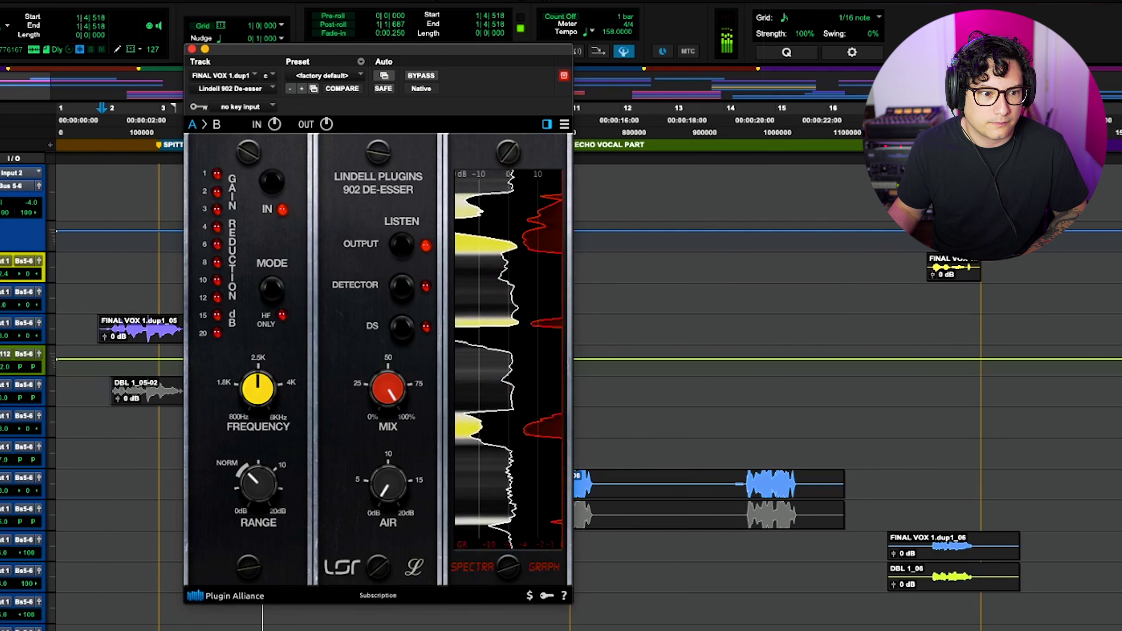
Monitor the de-esser's DS signal while raising its frequency towards 4K, and add a little Air.
left_click(403, 287)
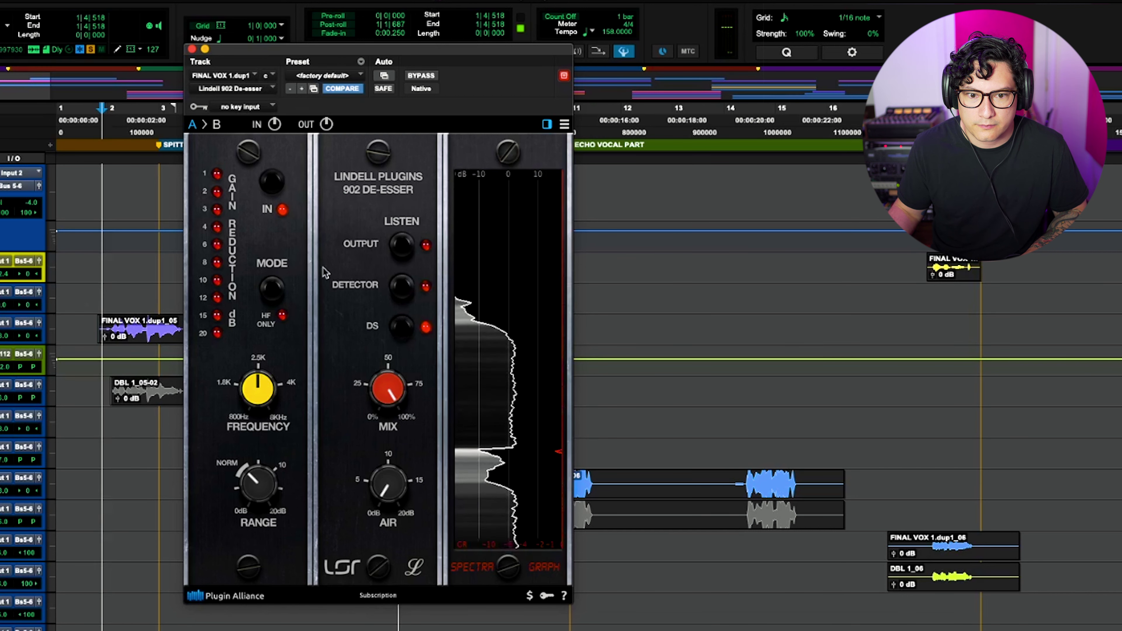
key("space")
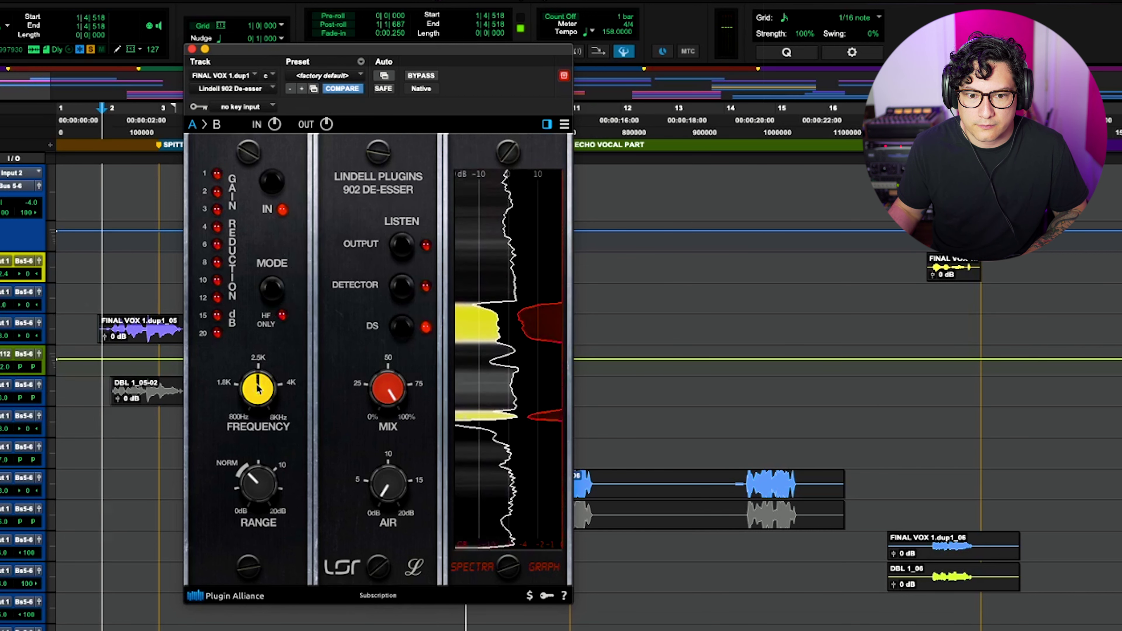
left_click_drag(260, 394, 261, 380)
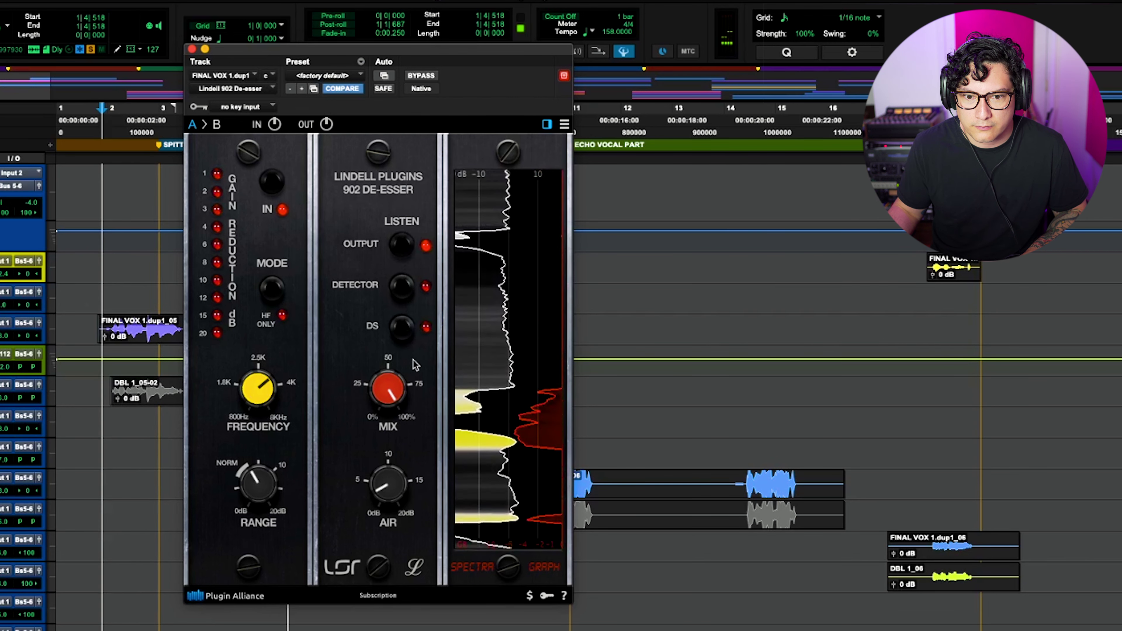
left_click_drag(400, 485, 403, 481)
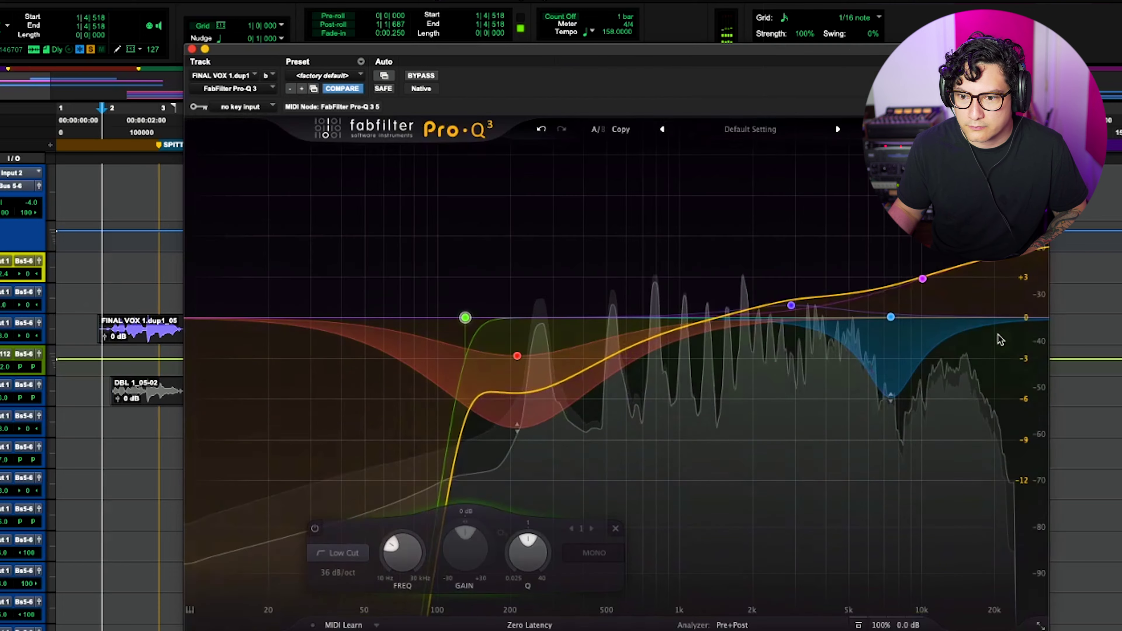
Add a high-cut band with a Brickwall slope at about 15 kHz in the lead vocal's Pro-Q 3 and solo-monitor it.
left_click(1011, 262)
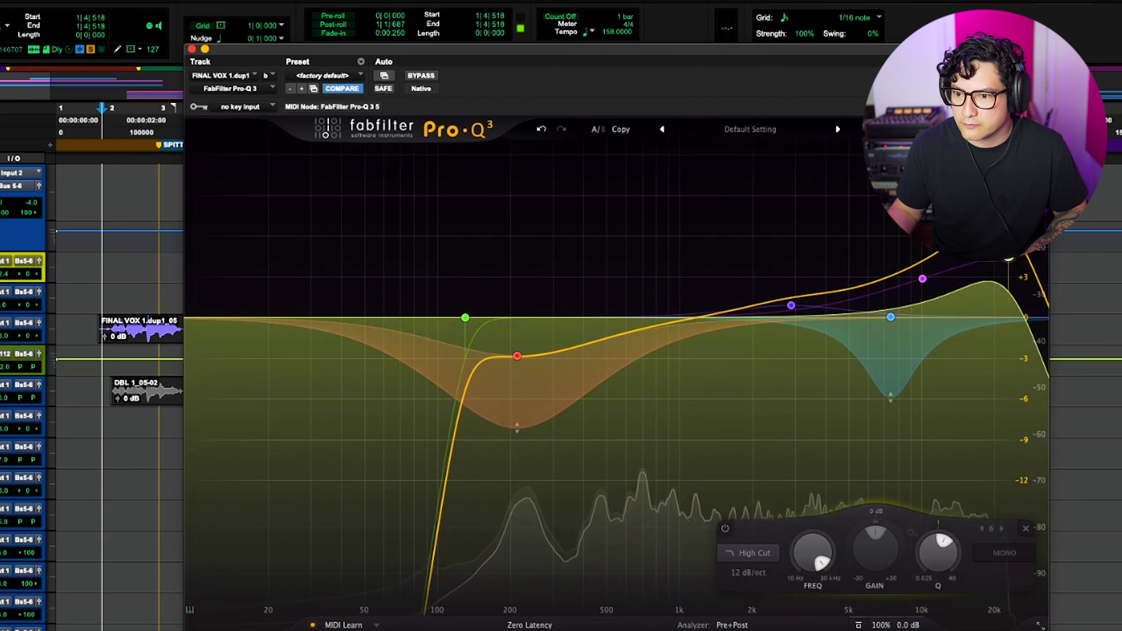
left_click(972, 261)
left_click(977, 370)
left_click(979, 276)
left_click_drag(935, 286, 945, 287)
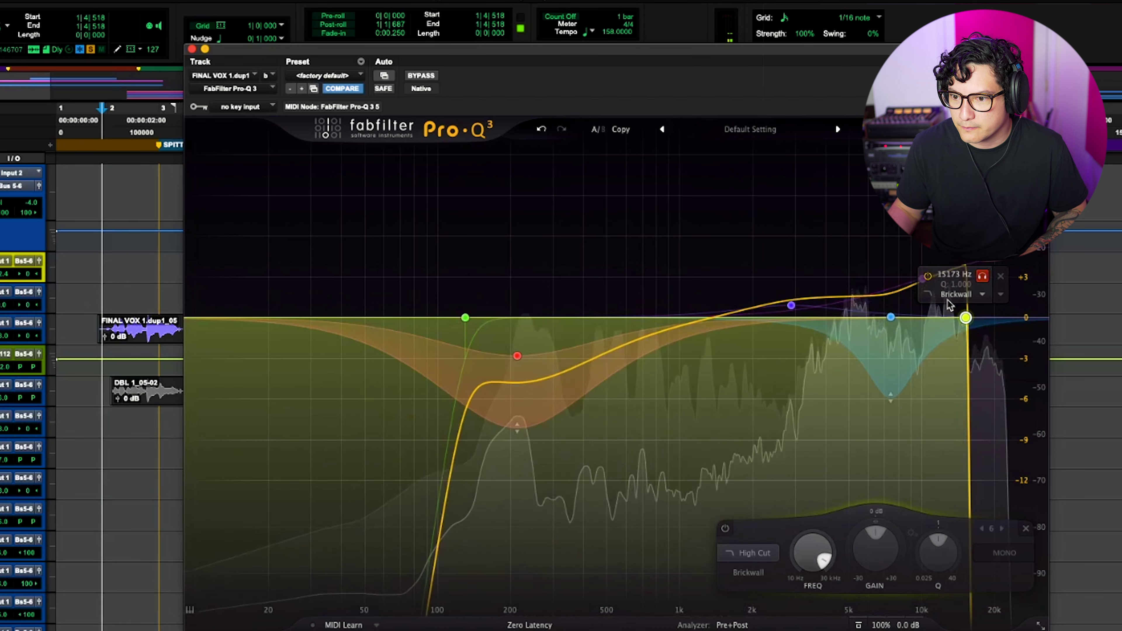
left_click(983, 294)
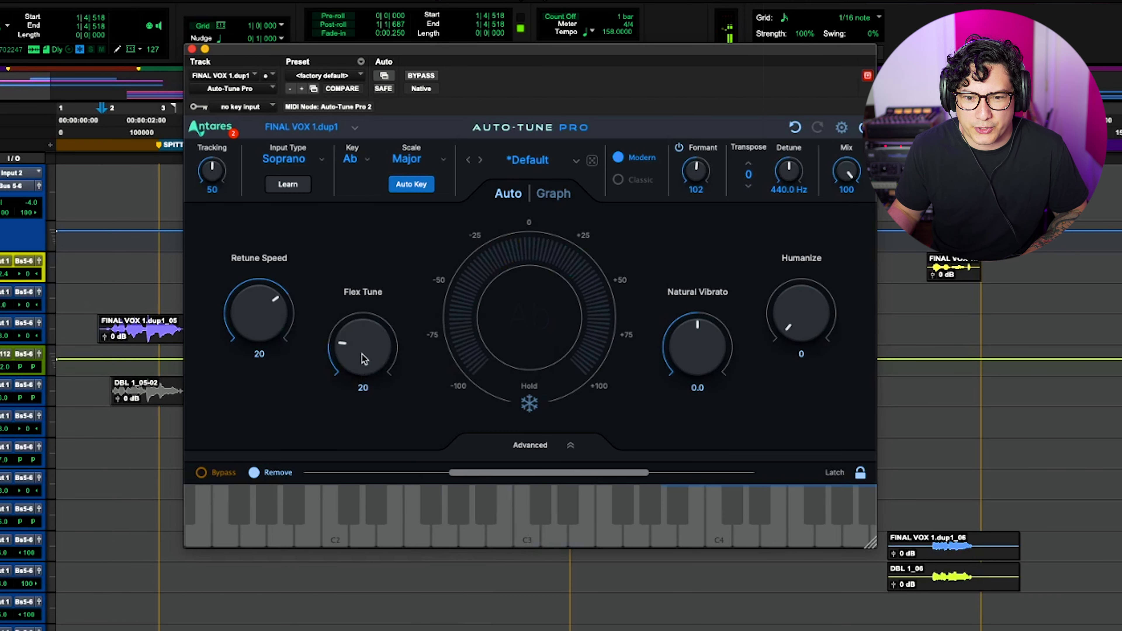
In the lead vocal's Auto-Tune Pro, set Flex Tune and Retune Speed to 25, play the vocal and close the plug-in.
left_click_drag(364, 356, 368, 351)
key("space")
left_click_drag(258, 334, 259, 331)
key("space")
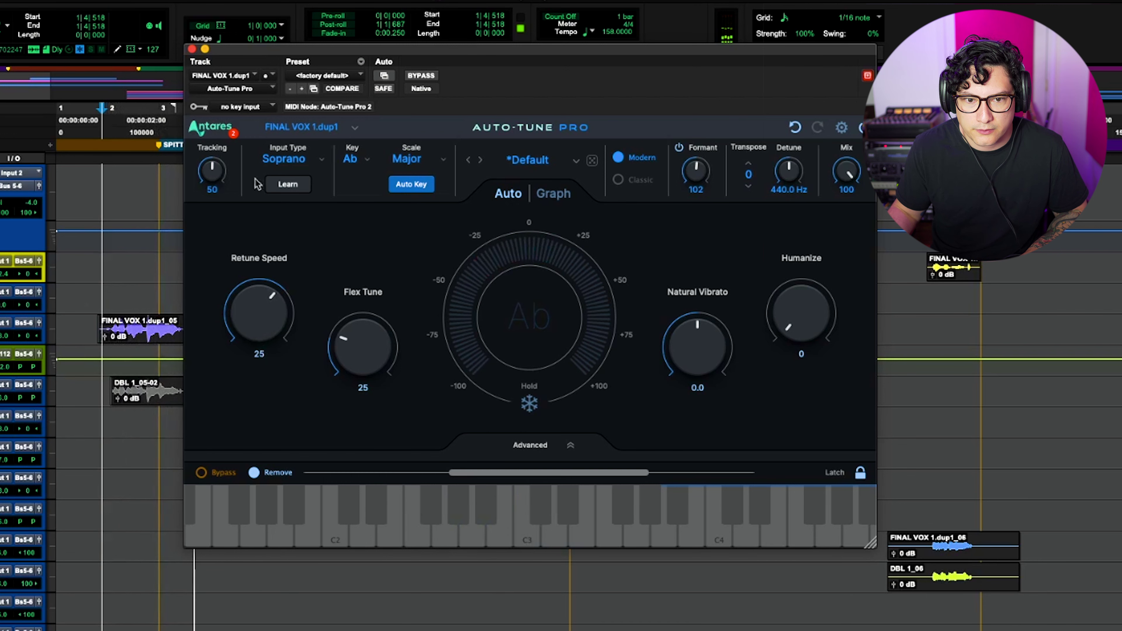
left_click(192, 49)
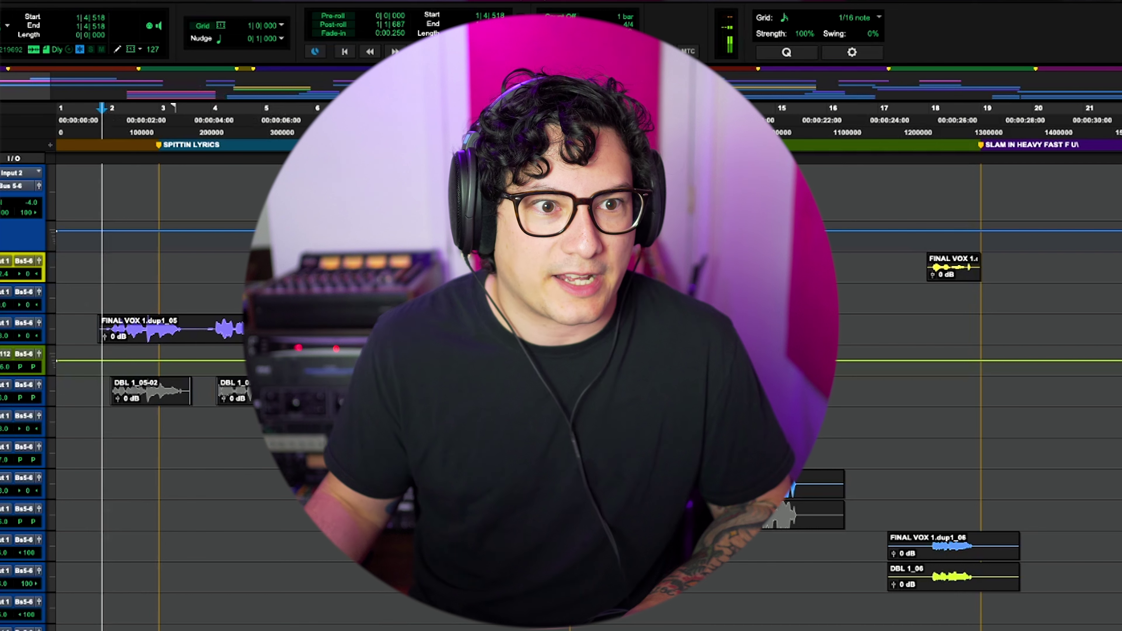
Create a VOCAL DELAY aux track fed by stereo Bus 13-14 with Comeback Kid inserted.
key("ctrl+shift+n")
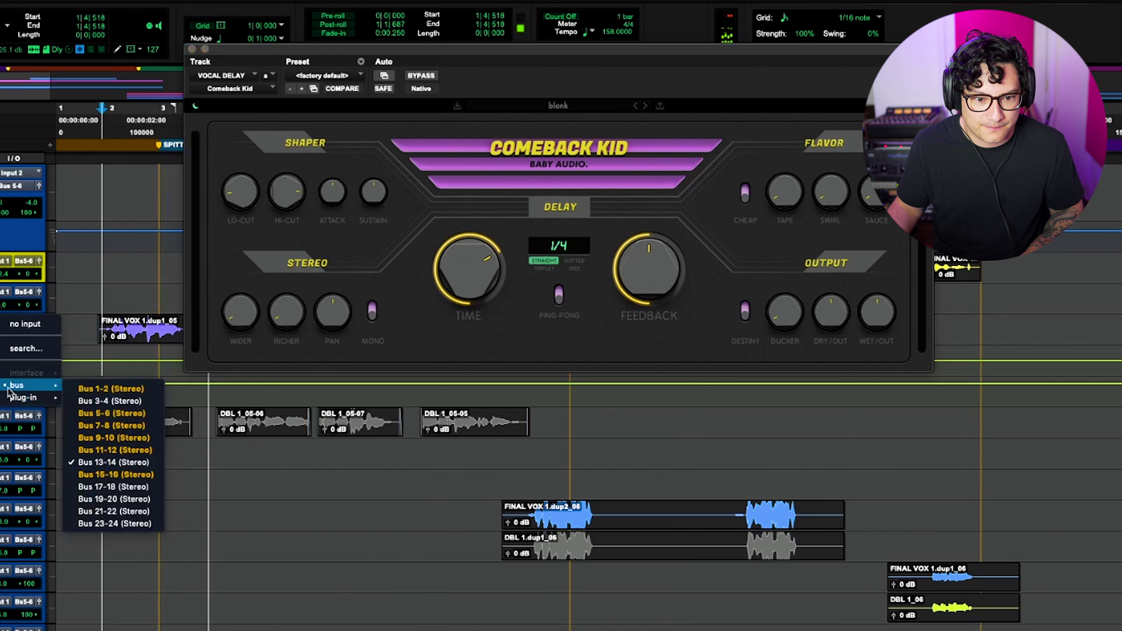
key("Return")
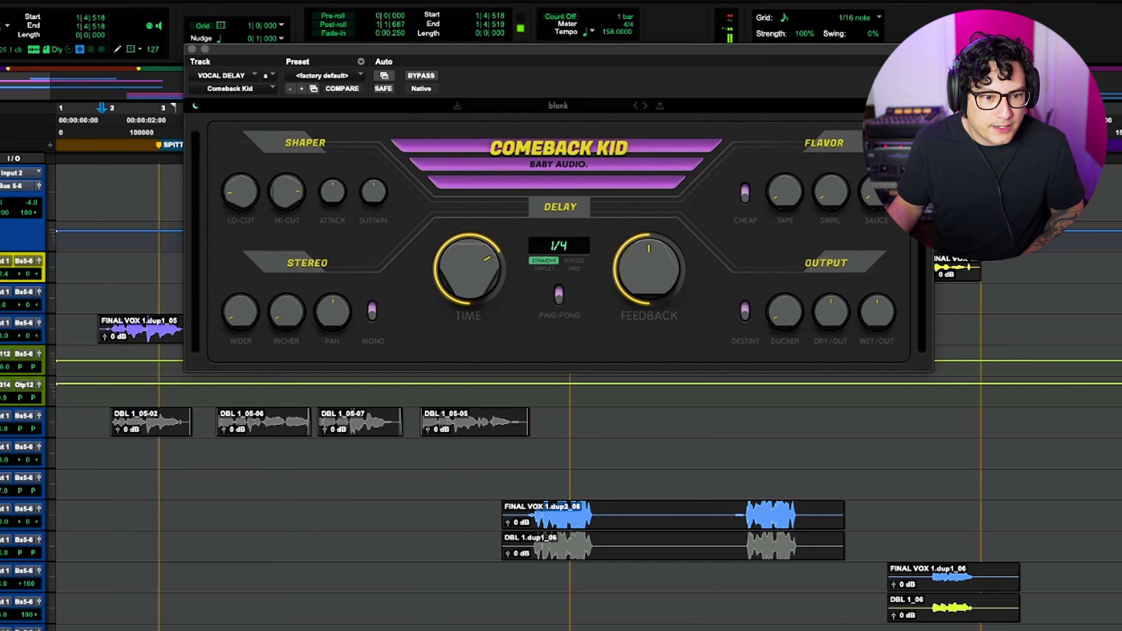
left_click(23, 352)
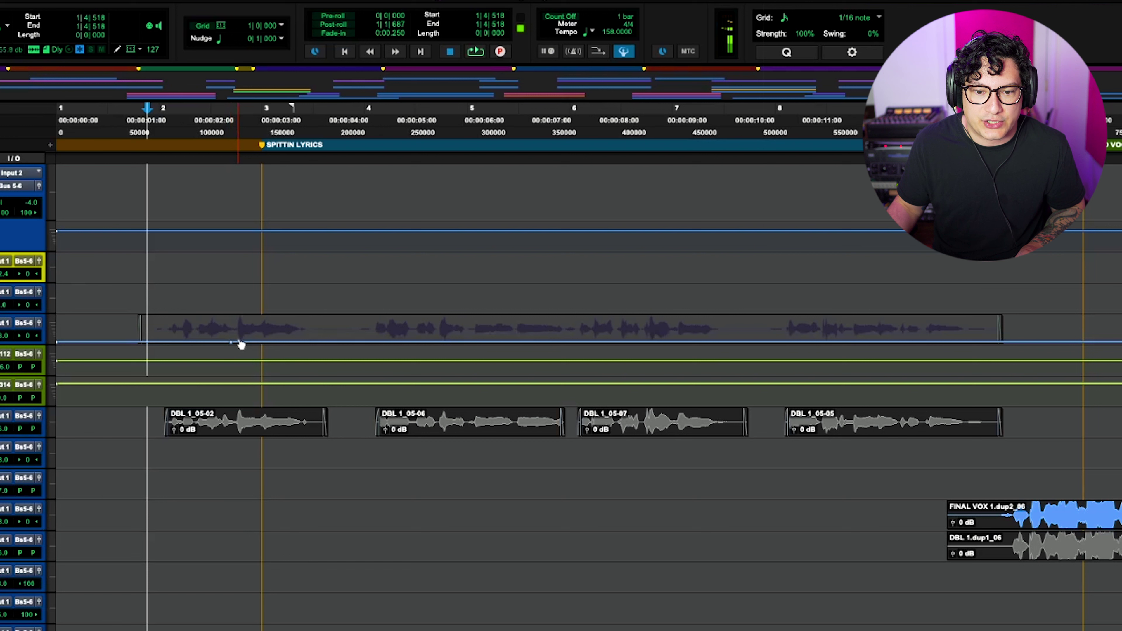
Automate the lead vocal's delay send up to +12.0 dB and back down over the phrase endings around bars 3 and 7.
left_click_drag(249, 342, 272, 317)
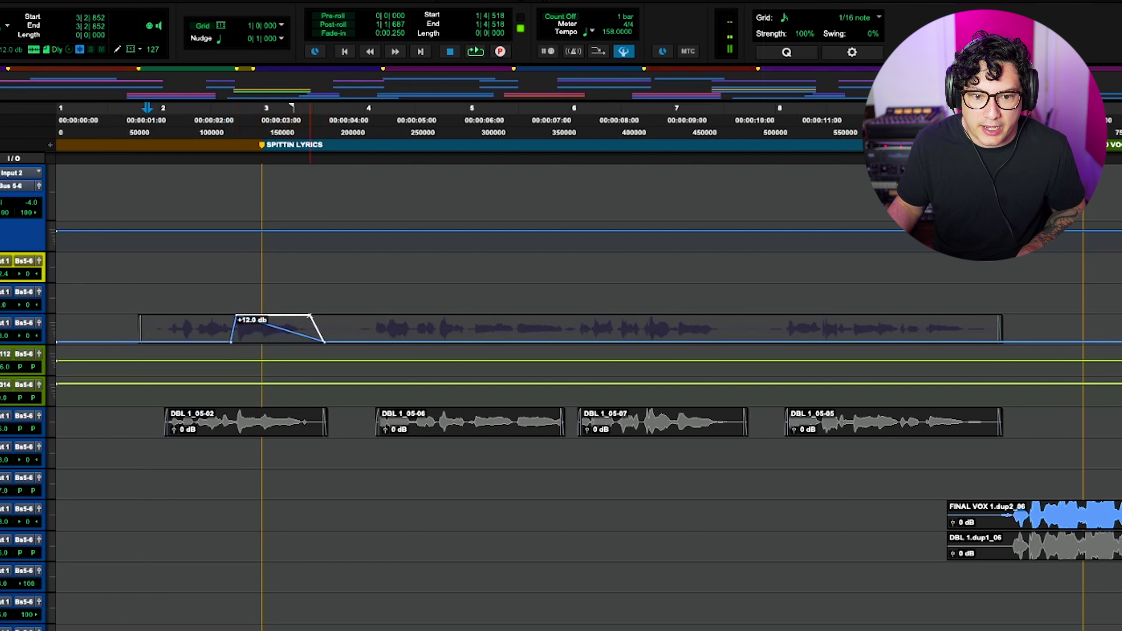
left_click(668, 342)
left_click_drag(680, 316, 676, 284)
left_click(719, 331)
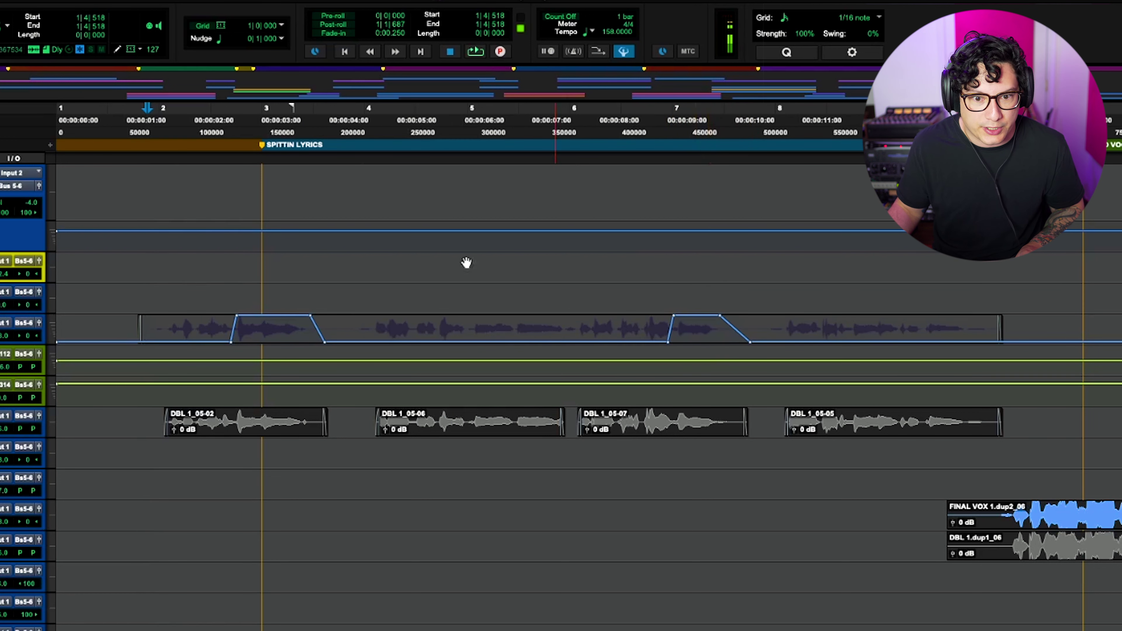
Move the Comeback Kid window aside, set its delay time to 1/2 and play the vocal from just before bar 2.
left_click(123, 122)
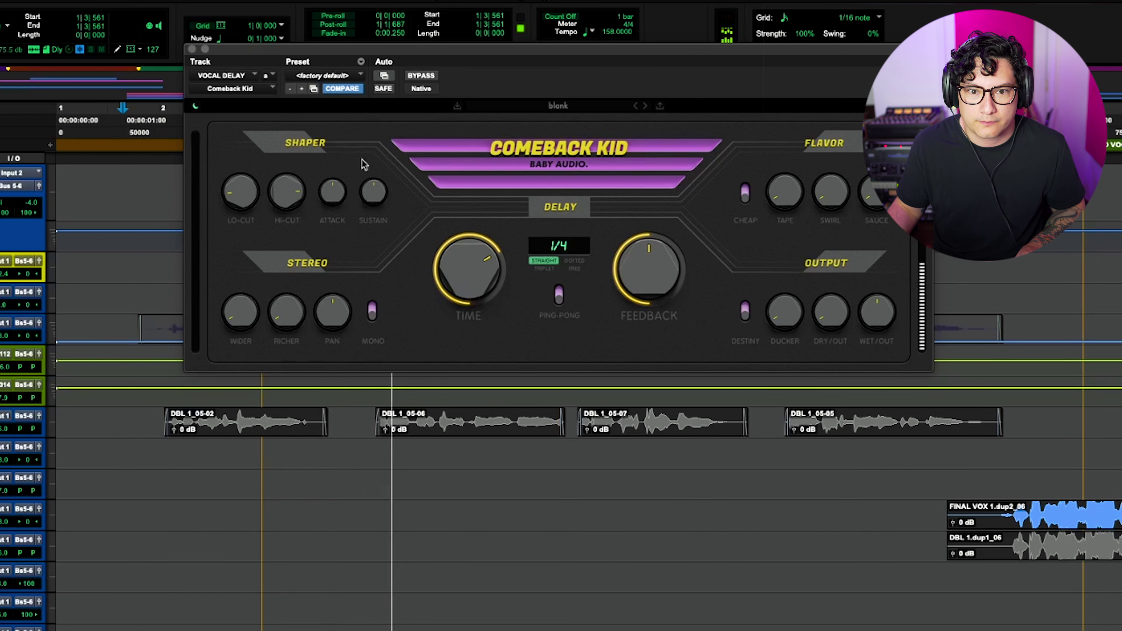
left_click_drag(282, 44, 724, 82)
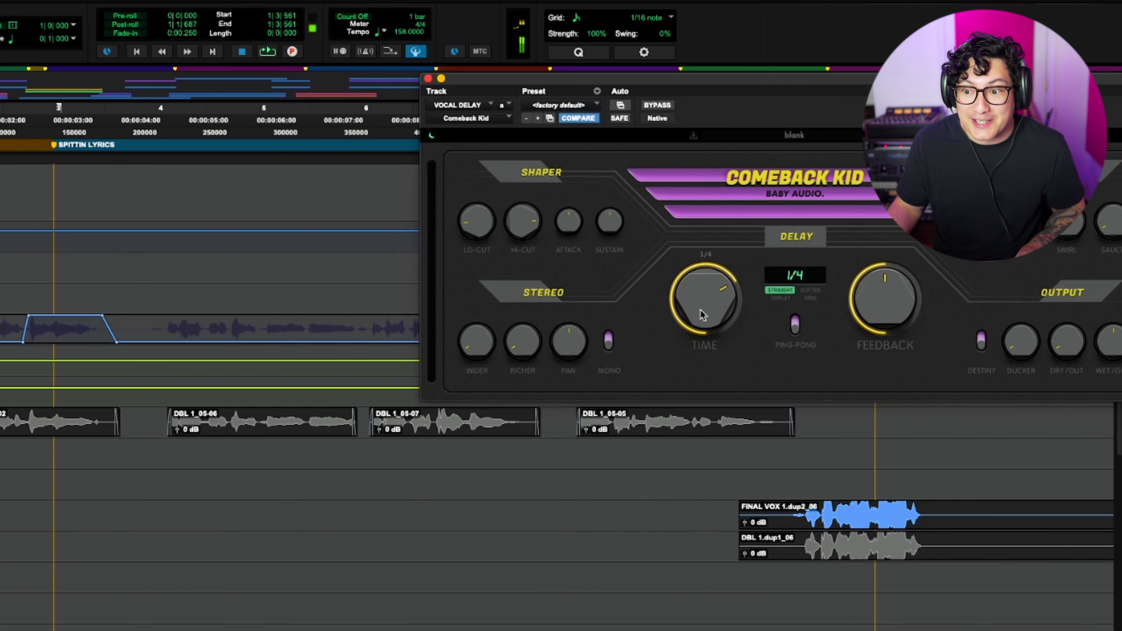
left_click_drag(909, 311, 912, 282)
key("space")
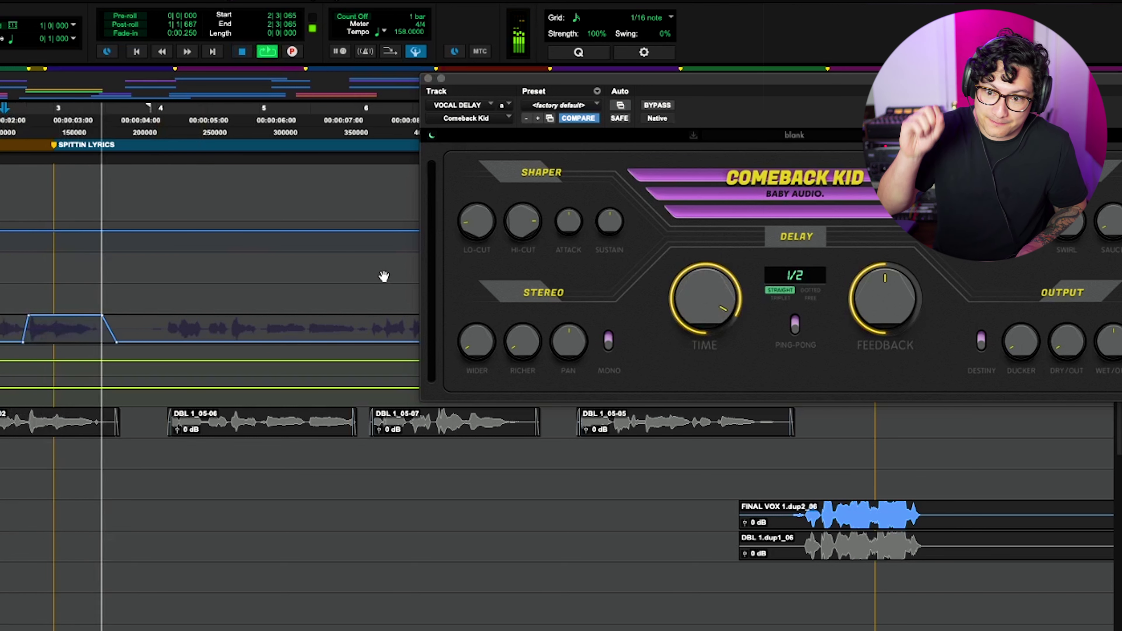
key("space")
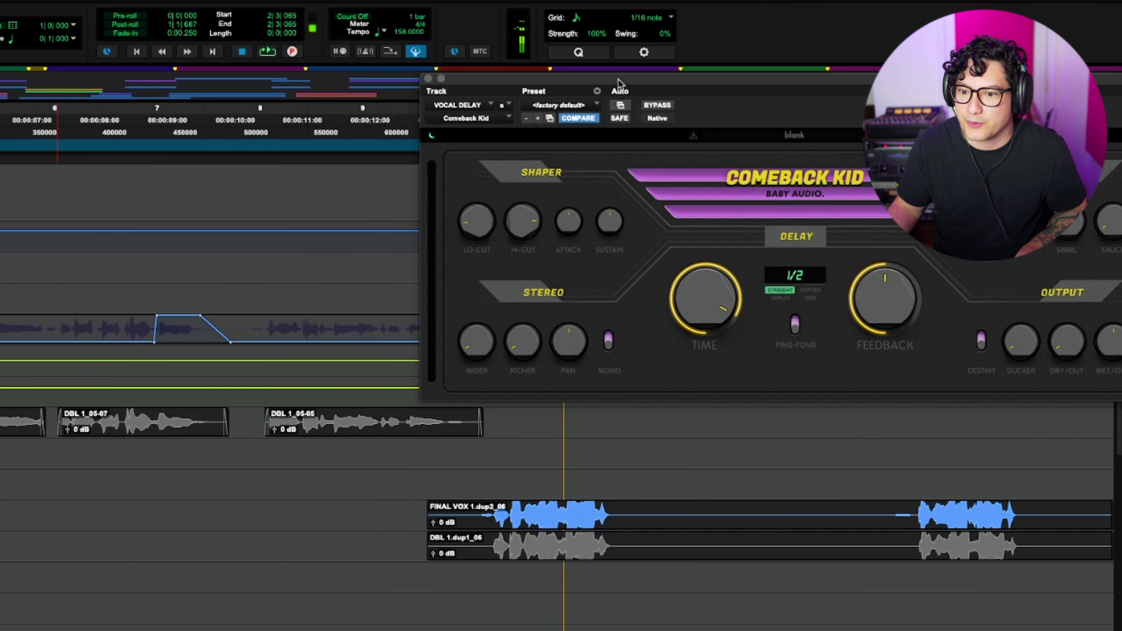
Reposition the Comeback Kid window, turn on Ping-Pong and Cheap, lower Hi-Cut and raise Wider while playing the vocal.
left_click_drag(618, 84, 414, 55)
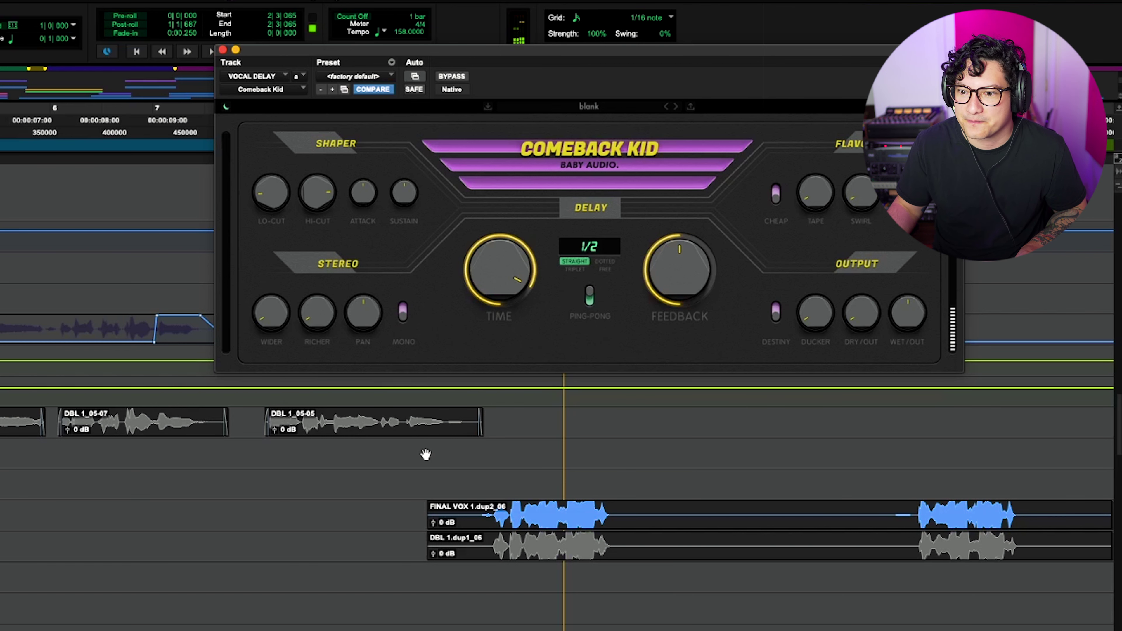
key("space")
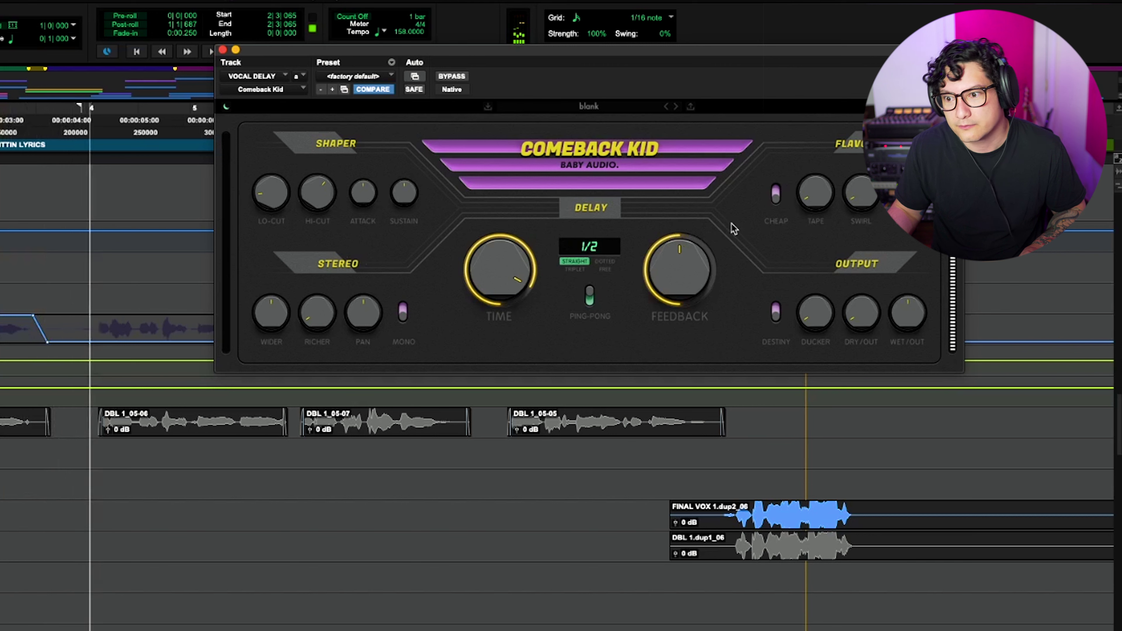
mouse_move(778, 197)
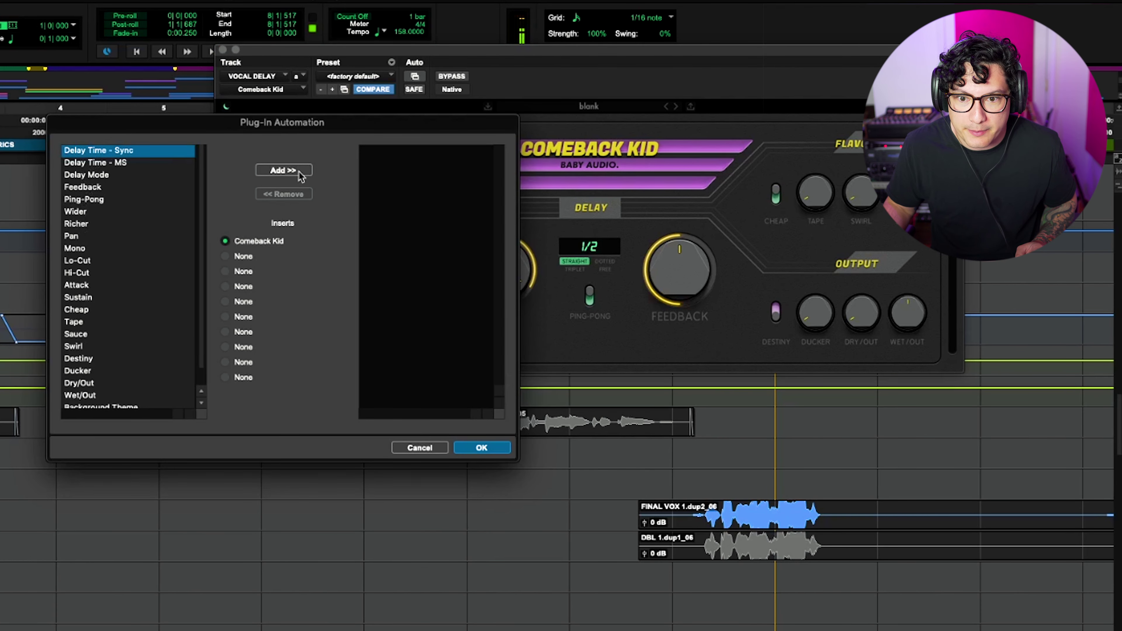
Enable automation for Comeback Kid's Delay Time - Sync, raise the delay time slightly just before bar 9, and play that passage.
left_click(284, 170)
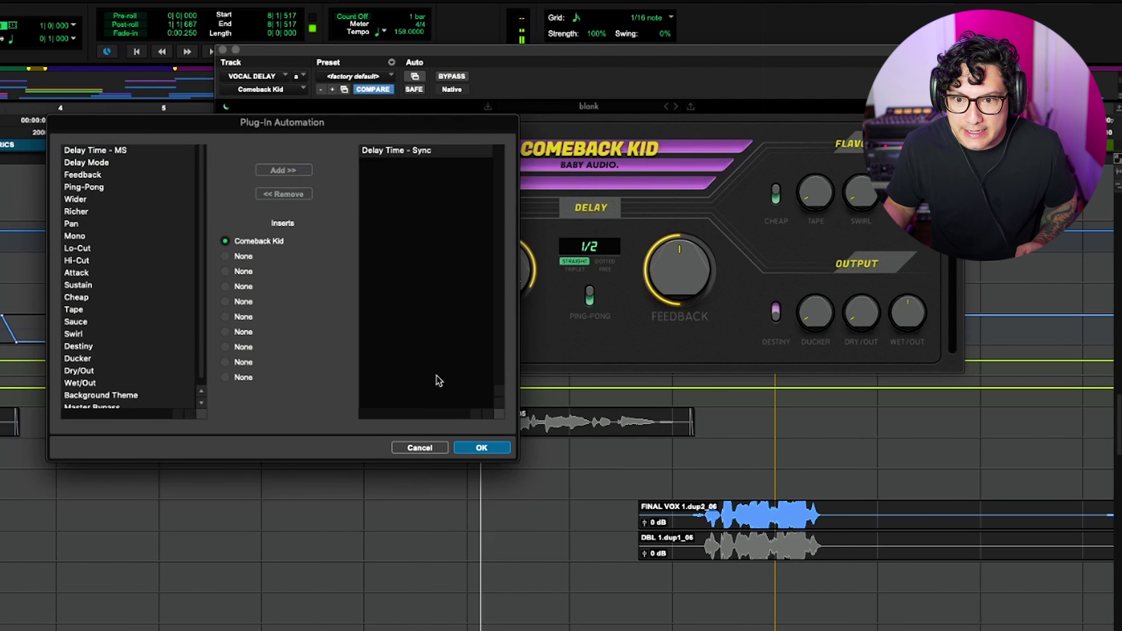
left_click(482, 448)
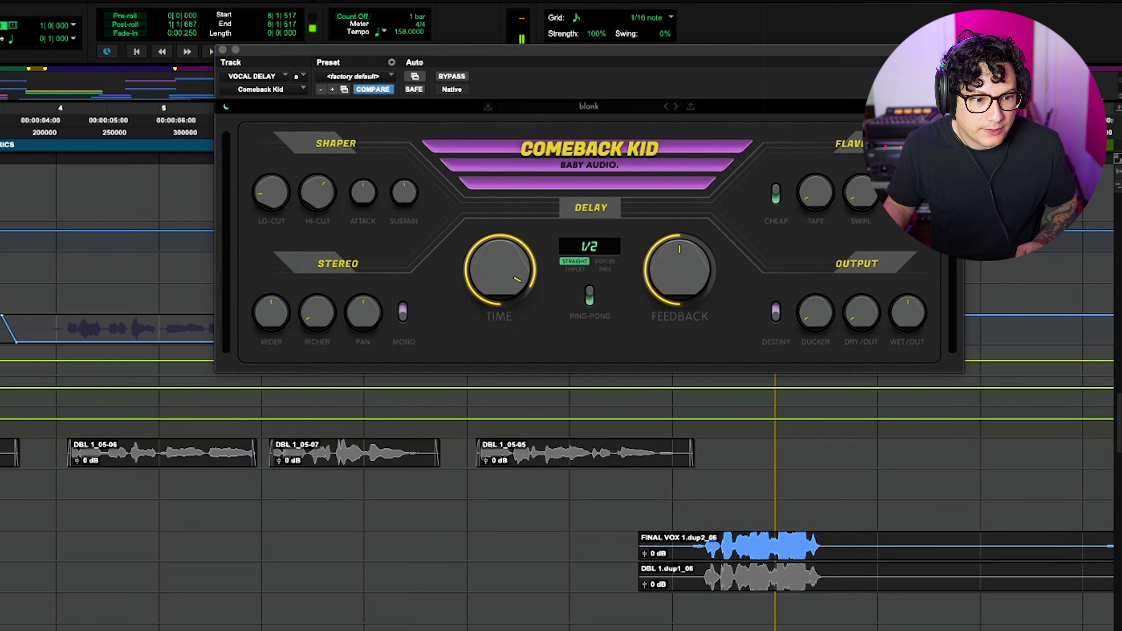
left_click(222, 49)
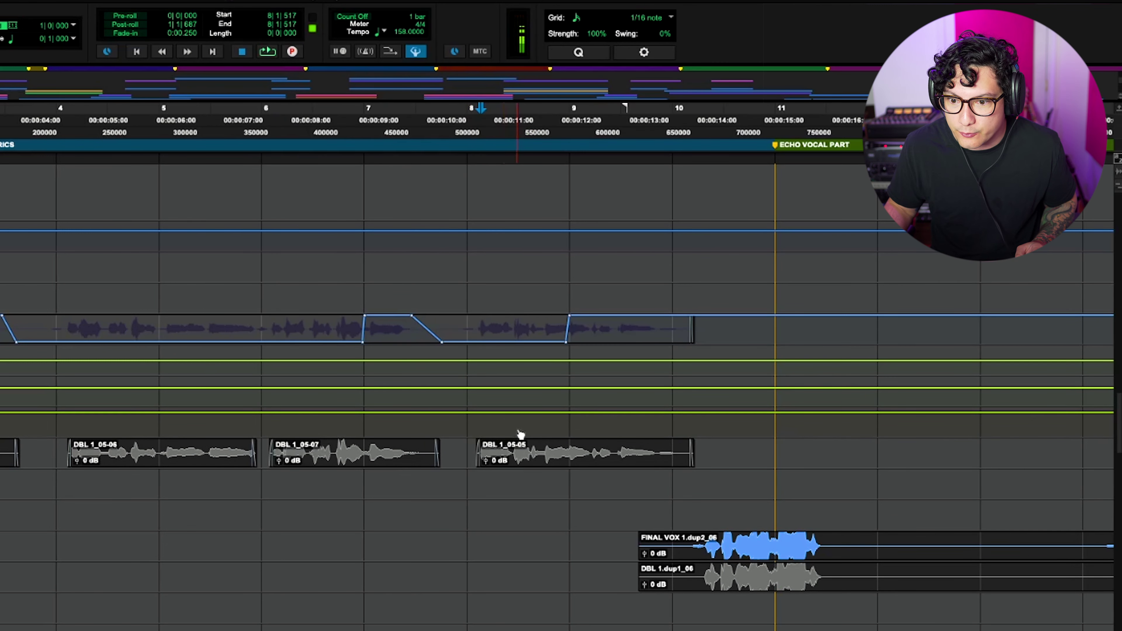
left_click_drag(554, 412, 558, 408)
key("space")
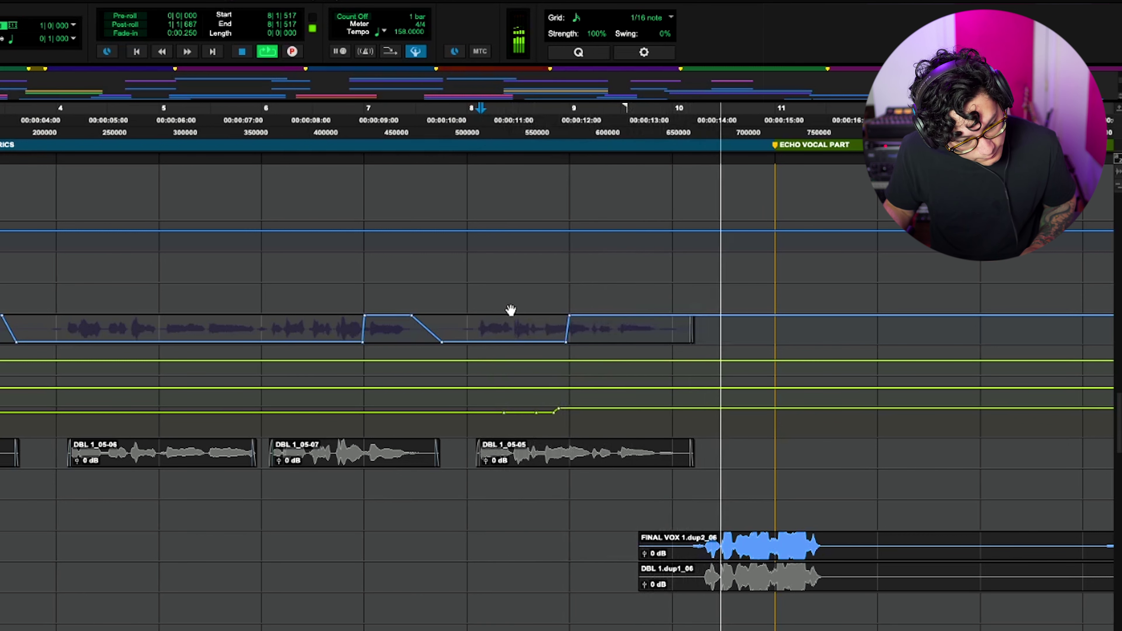
key("r")
key("space")
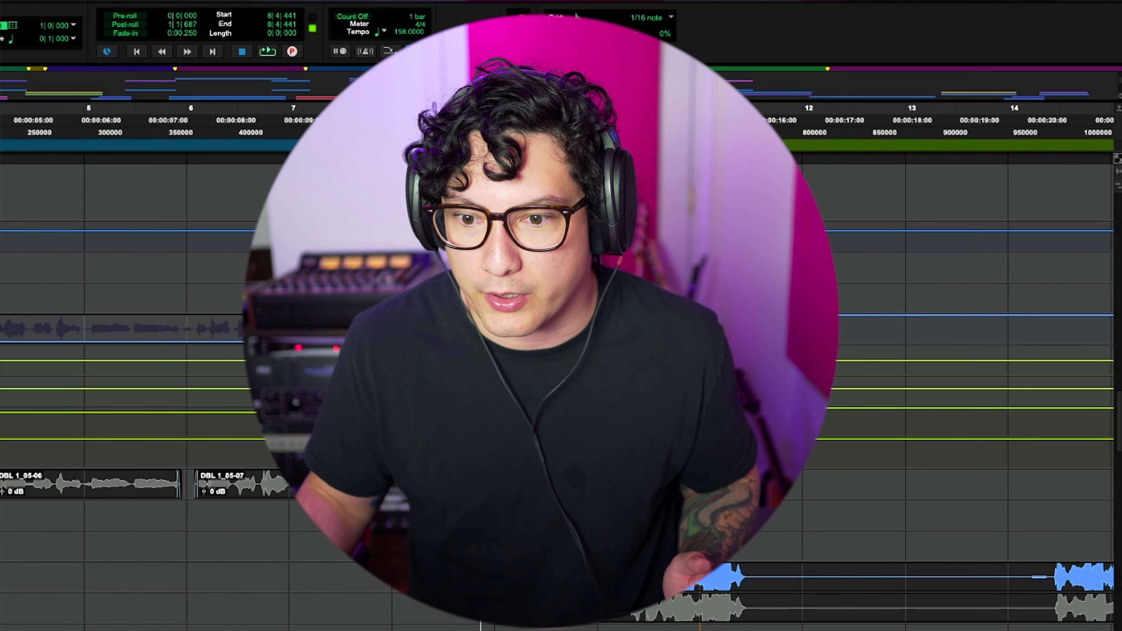
Add a new instrument track beside the CRUNCH guitar tracks and load Serum on it.
key("t")
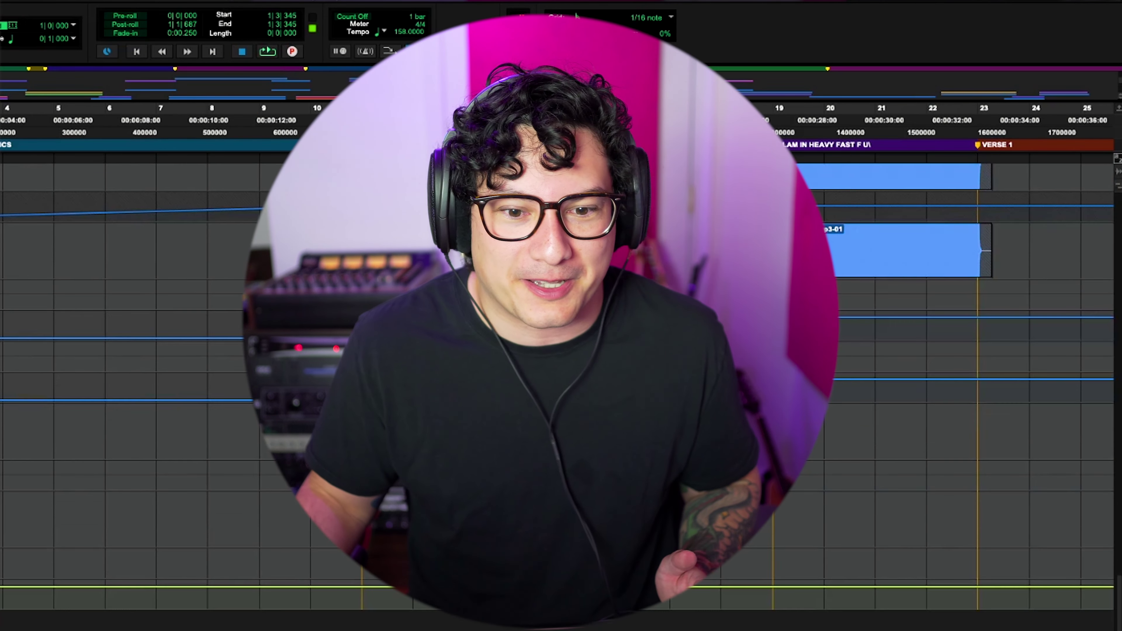
scroll(839, 340, "up", 10)
scroll(839, 340, "down", 5)
scroll(839, 340, "up", 6)
scroll(839, 341, "down", 1)
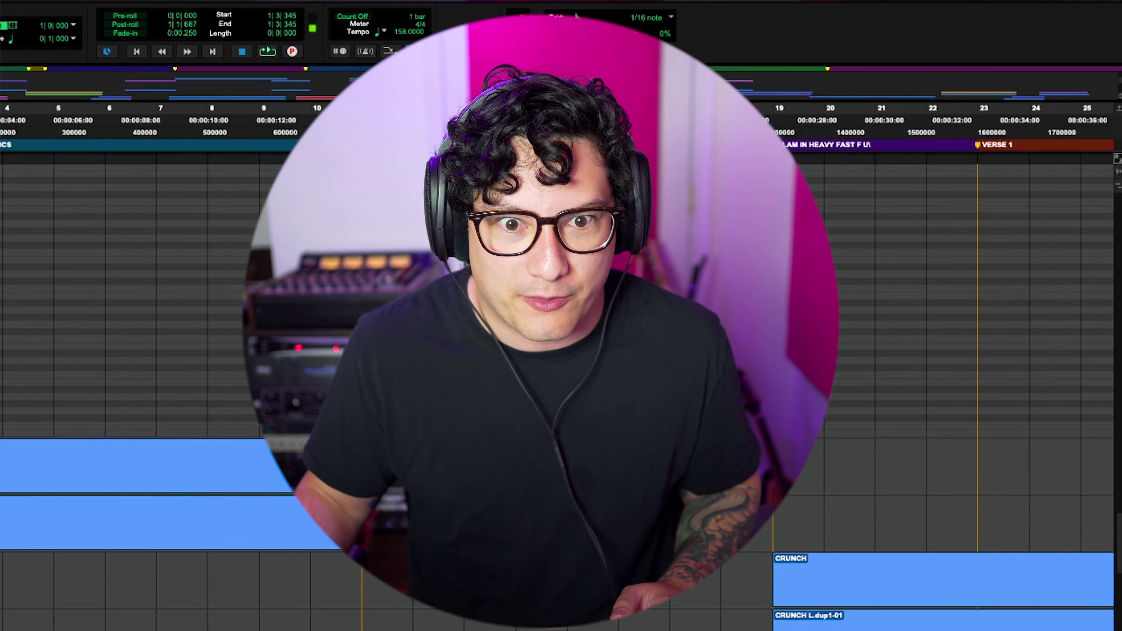
left_click(67, 129)
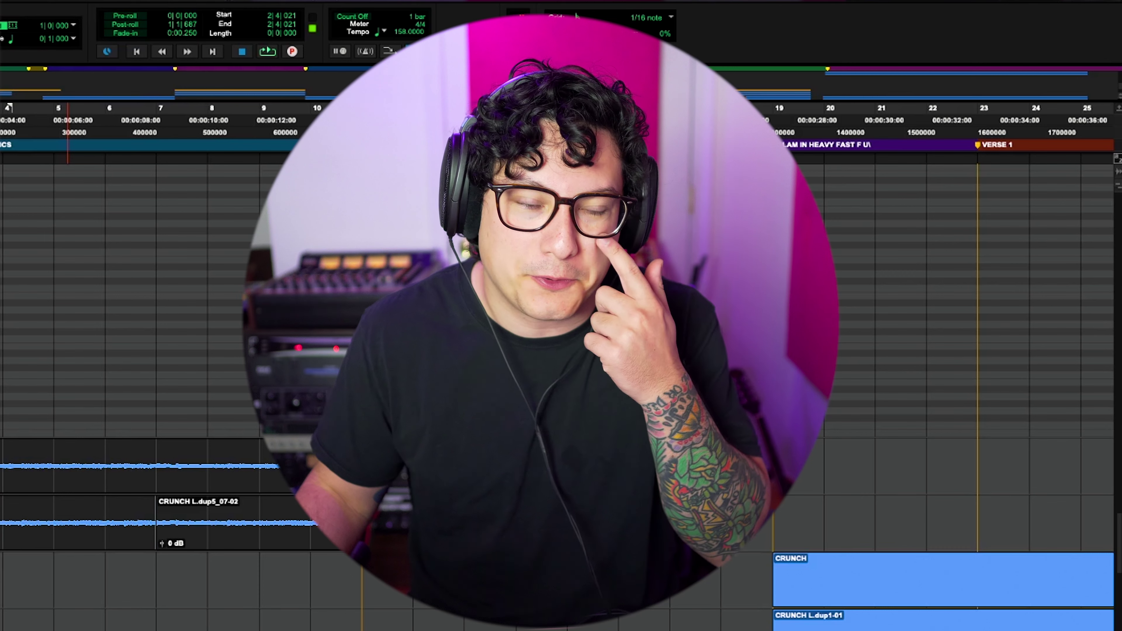
key("ctrl+shift+n")
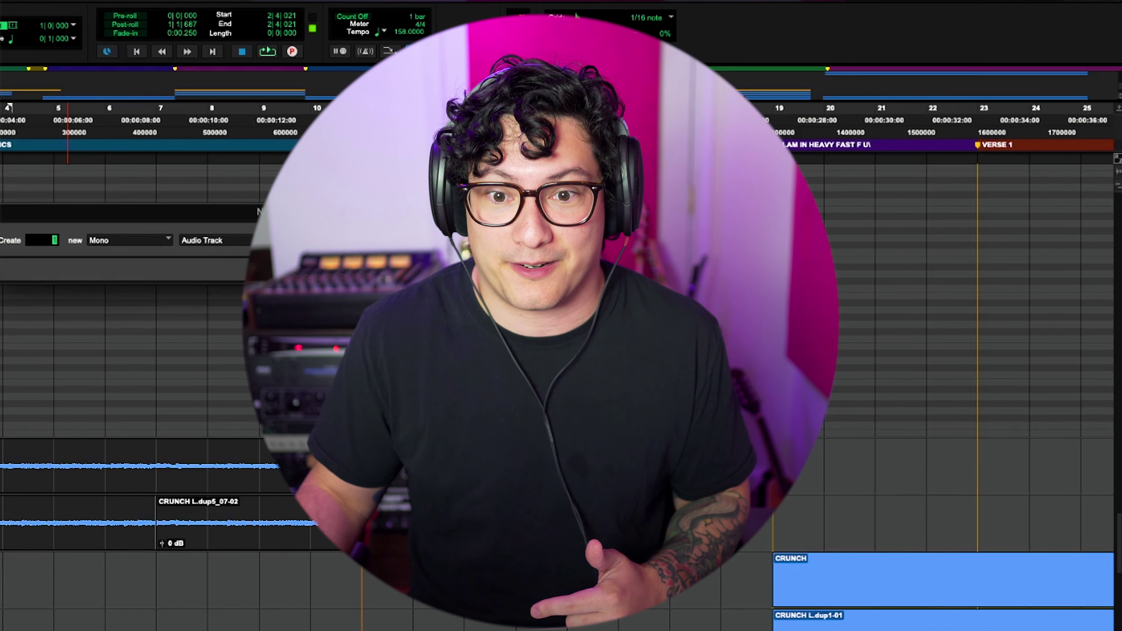
left_click(203, 240)
left_click(212, 254)
left_click(139, 241)
left_click(142, 257)
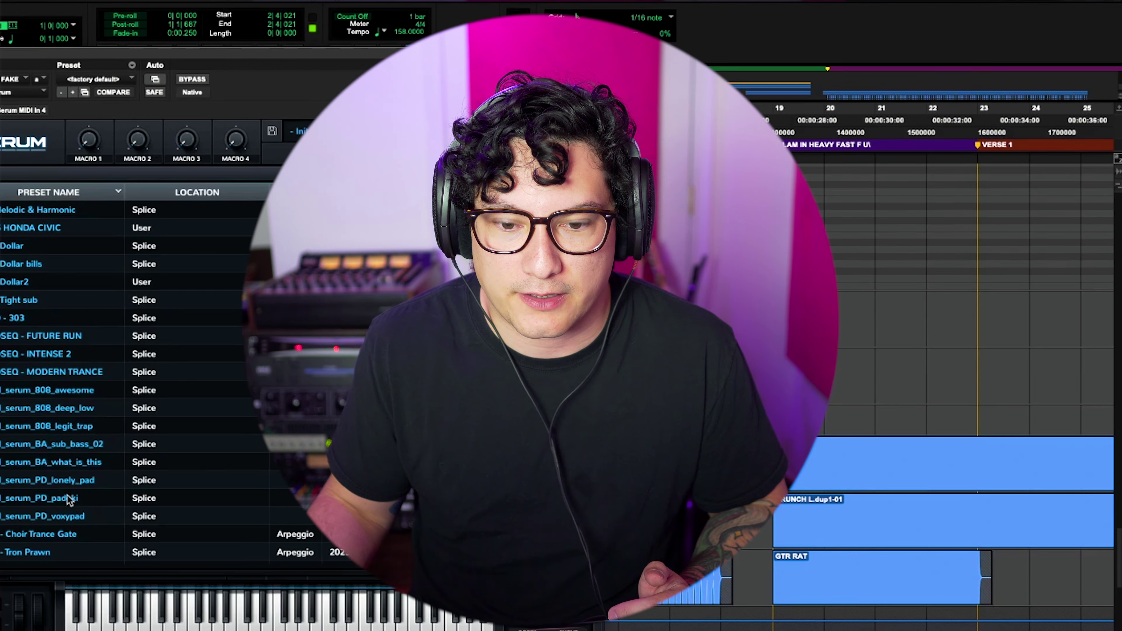
Browse Serum's preset list for a suitable guitar sound.
scroll(68, 488, "down", 15)
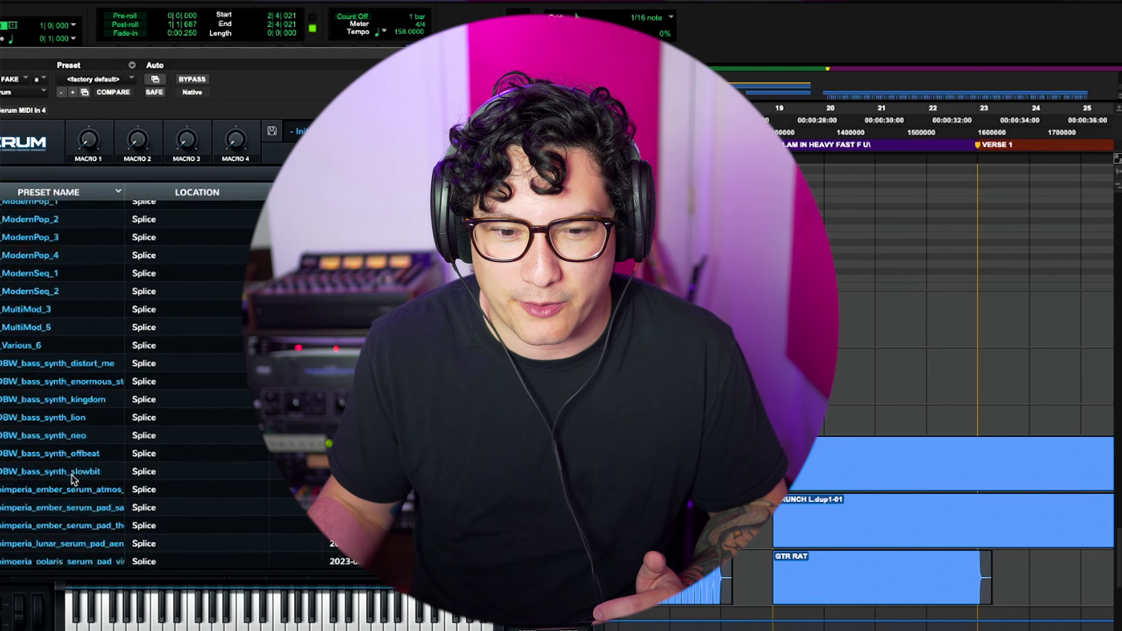
scroll(73, 476, "down", 20)
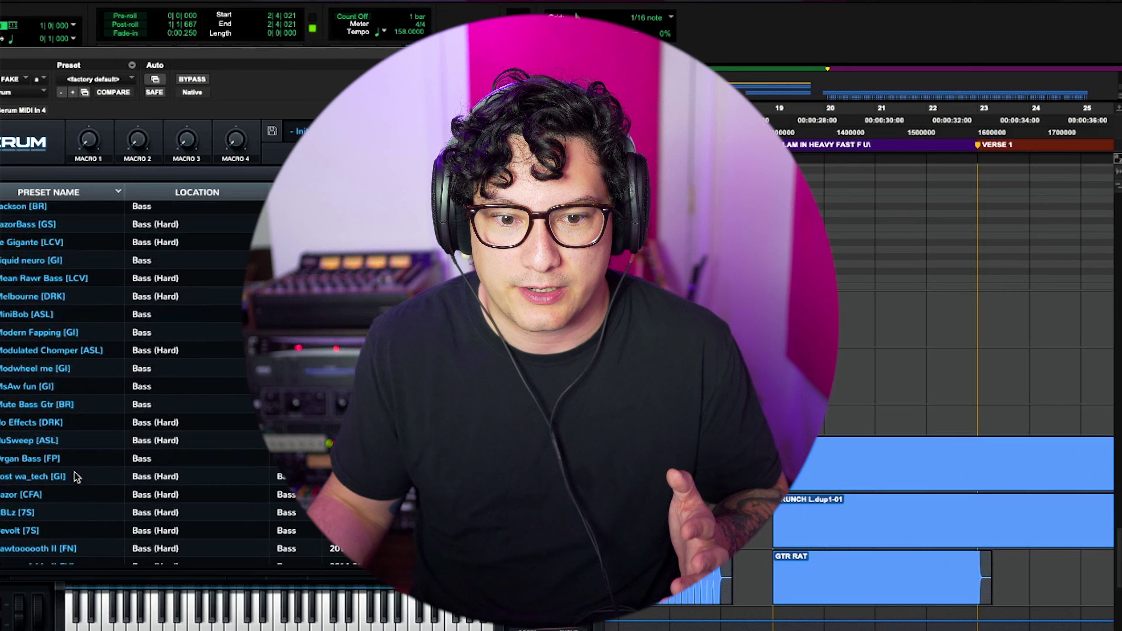
scroll(77, 473, "down", 5)
scroll(78, 472, "down", 15)
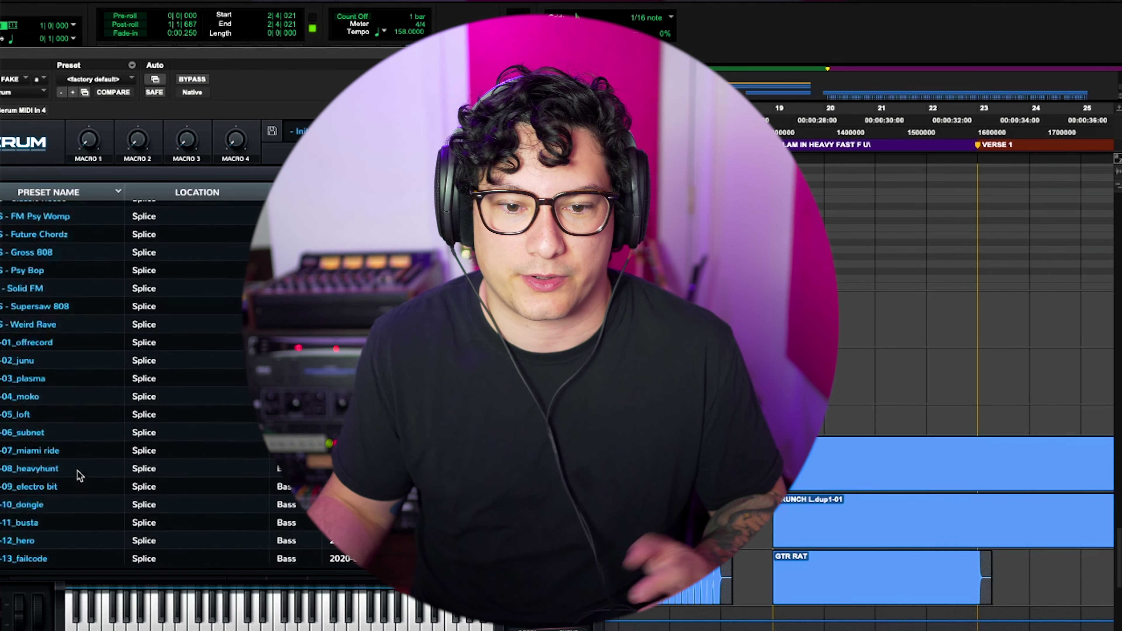
scroll(78, 477, "down", 15)
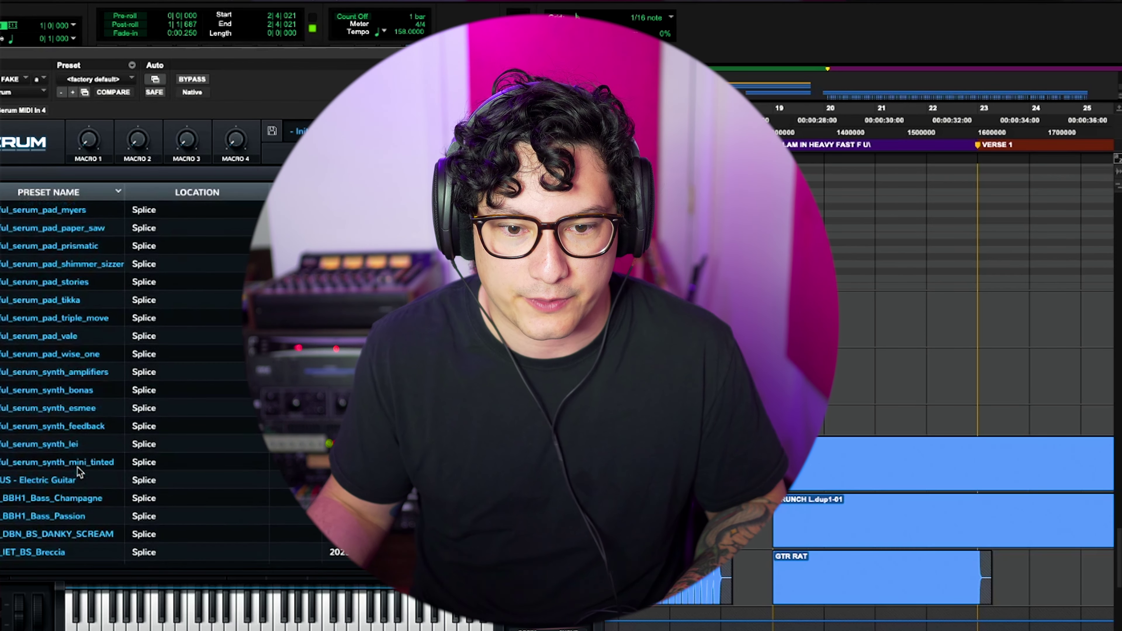
scroll(75, 477, "down", 5)
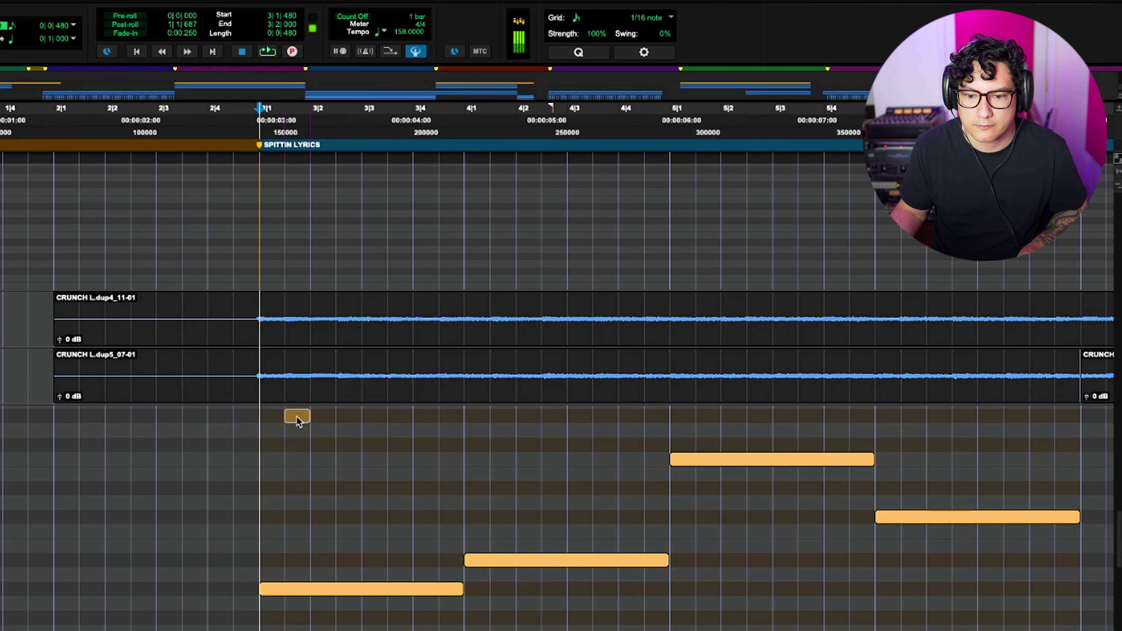
Play the MIDI part, search Serum's presets for "guitar", load guitar_morphine and close Serum.
key("space")
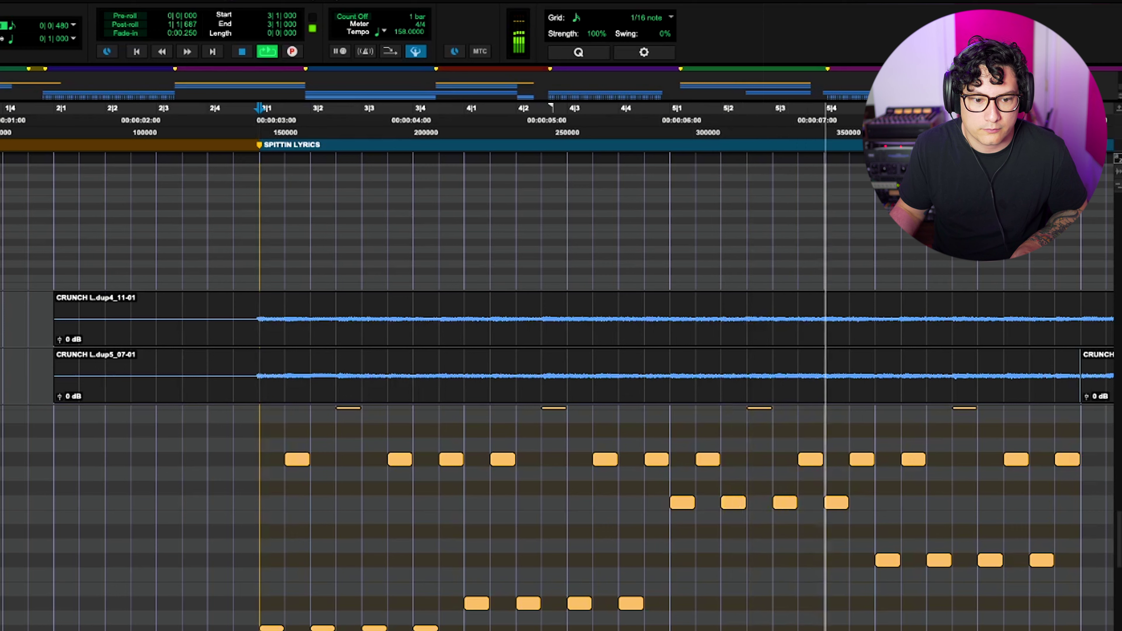
key("super+alt+ctrl+w")
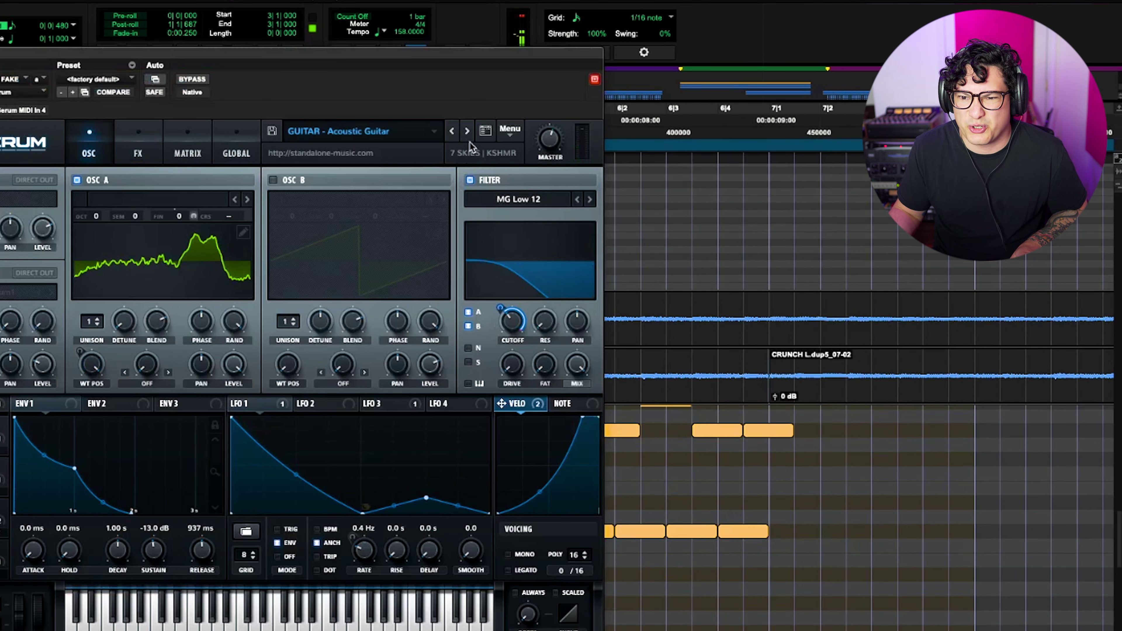
left_click(485, 130)
left_click(523, 203)
type("guitar")
key("Return")
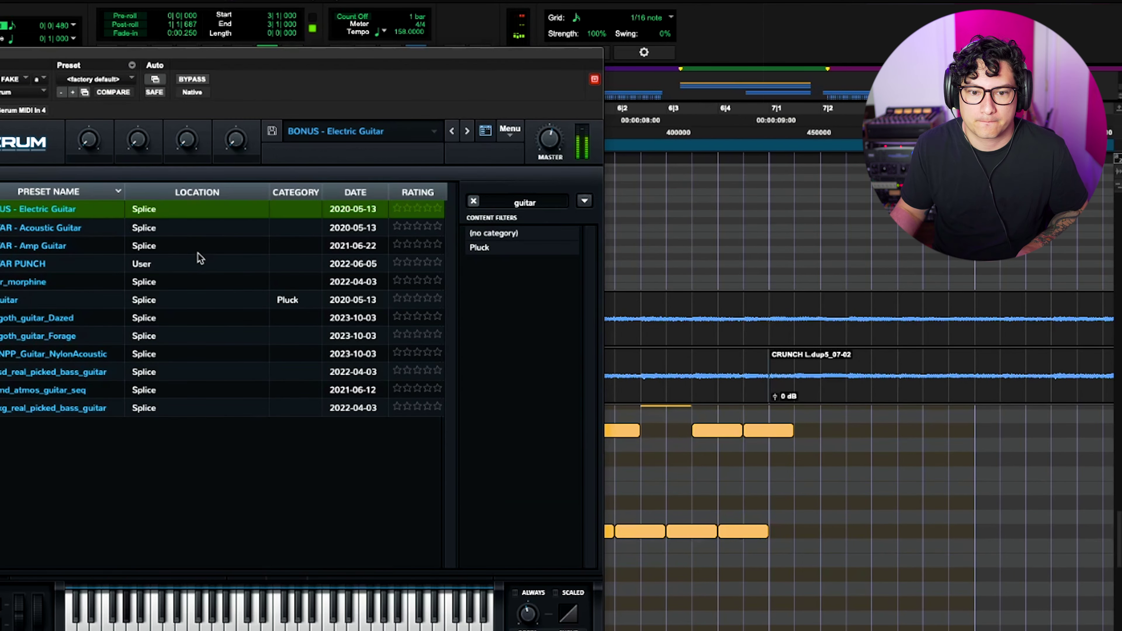
left_click(74, 282)
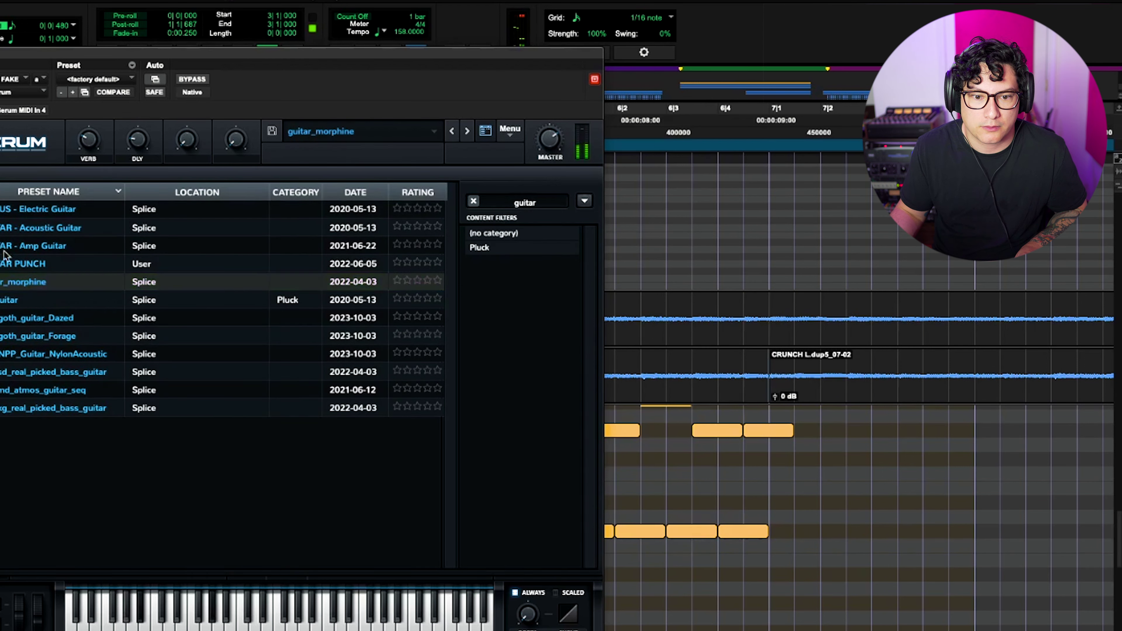
key("ctrl+w")
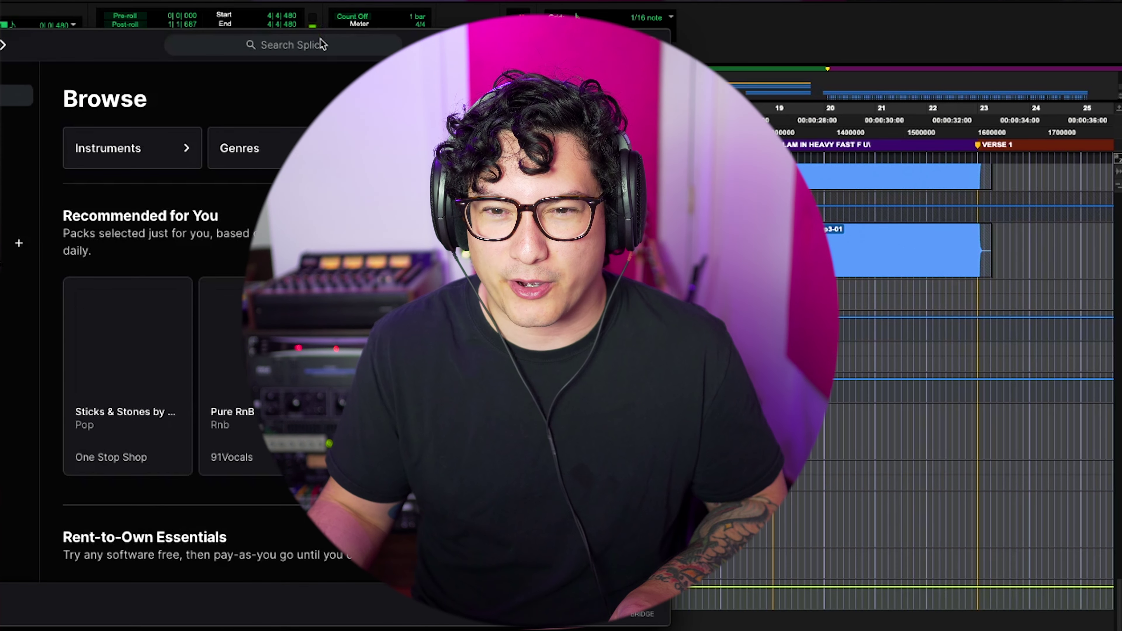
Search Splice for "feedback" samples, narrow the results with the feedback tag, and look through the matching sounds.
left_click(321, 44)
type("feedback")
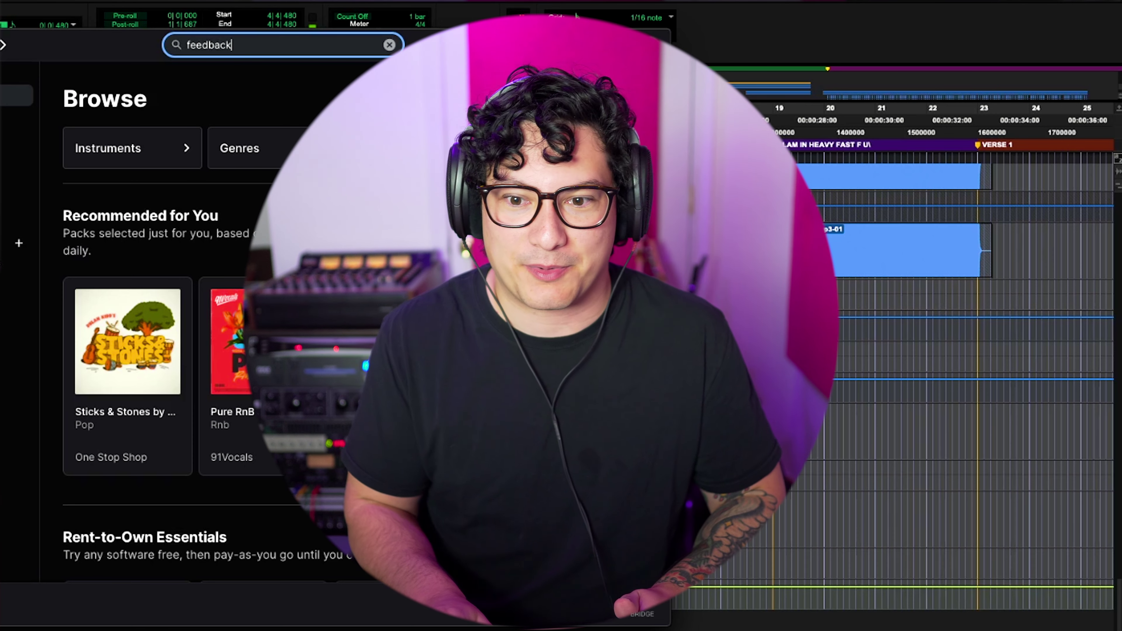
key("Return")
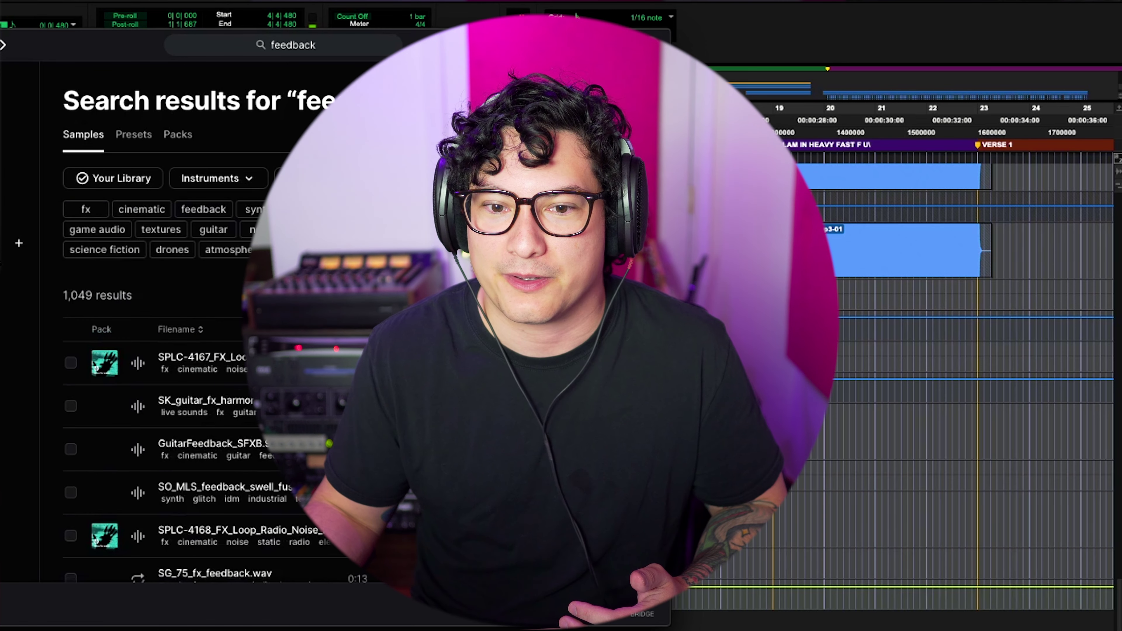
scroll(199, 309, "down", 1)
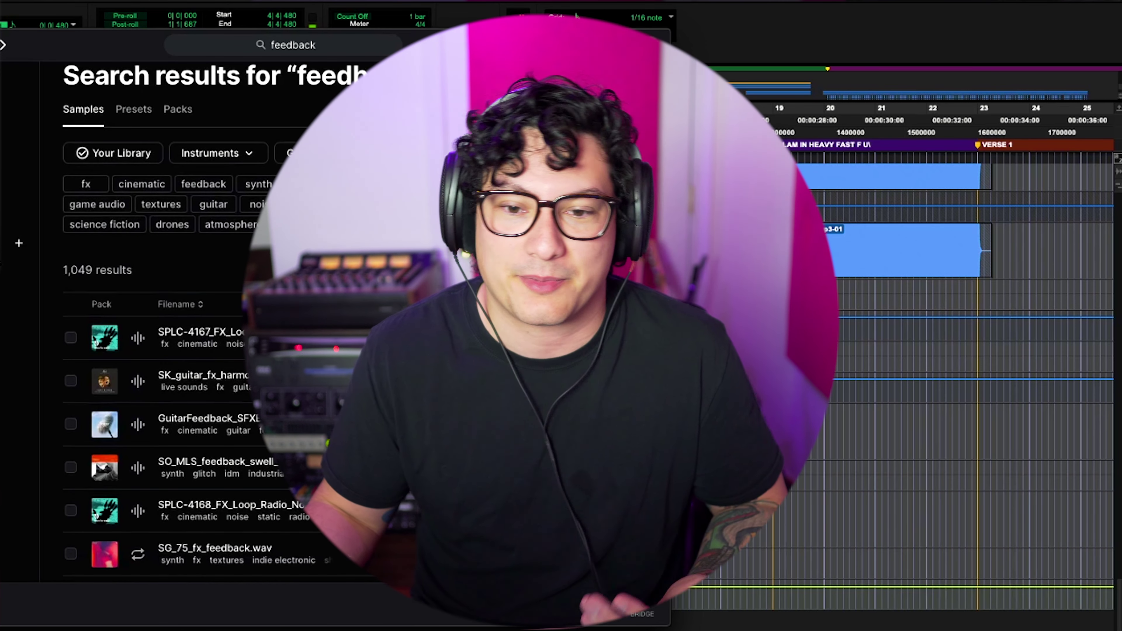
left_click(183, 186)
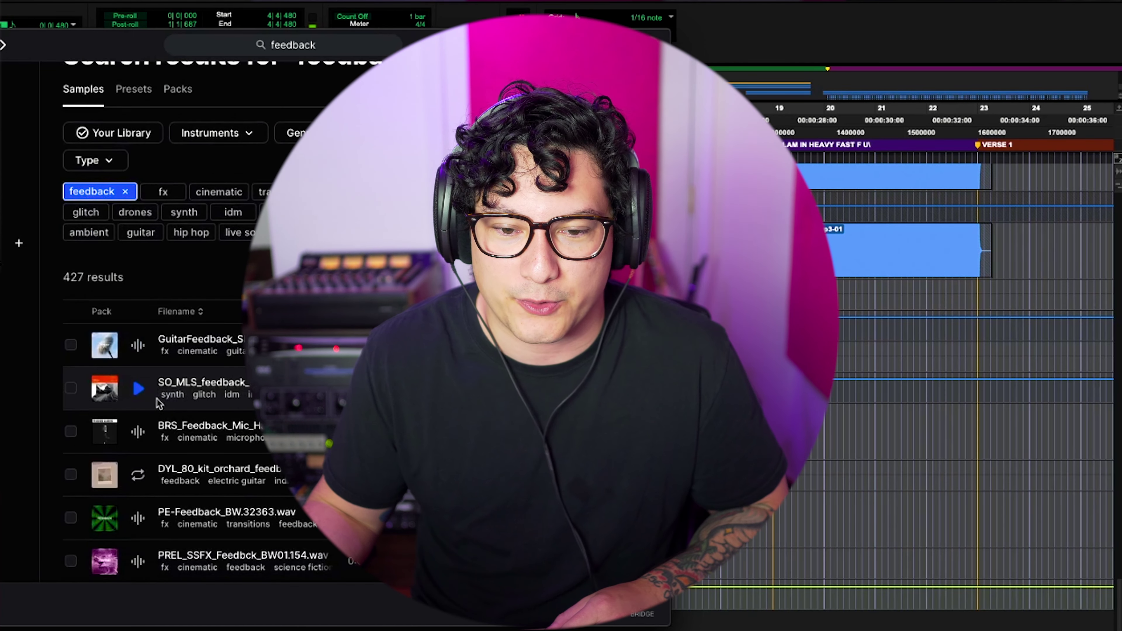
scroll(159, 389, "down", 2)
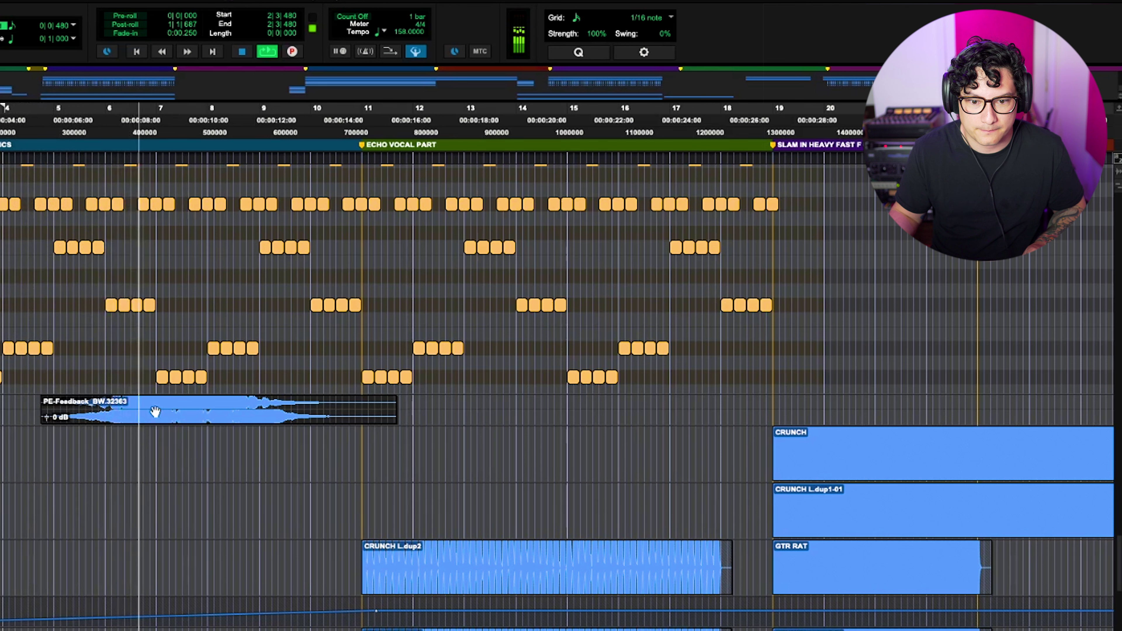
Stop playback and open the PE-Feedback_BW.32363 clip for editing in Melodyne.
key("space")
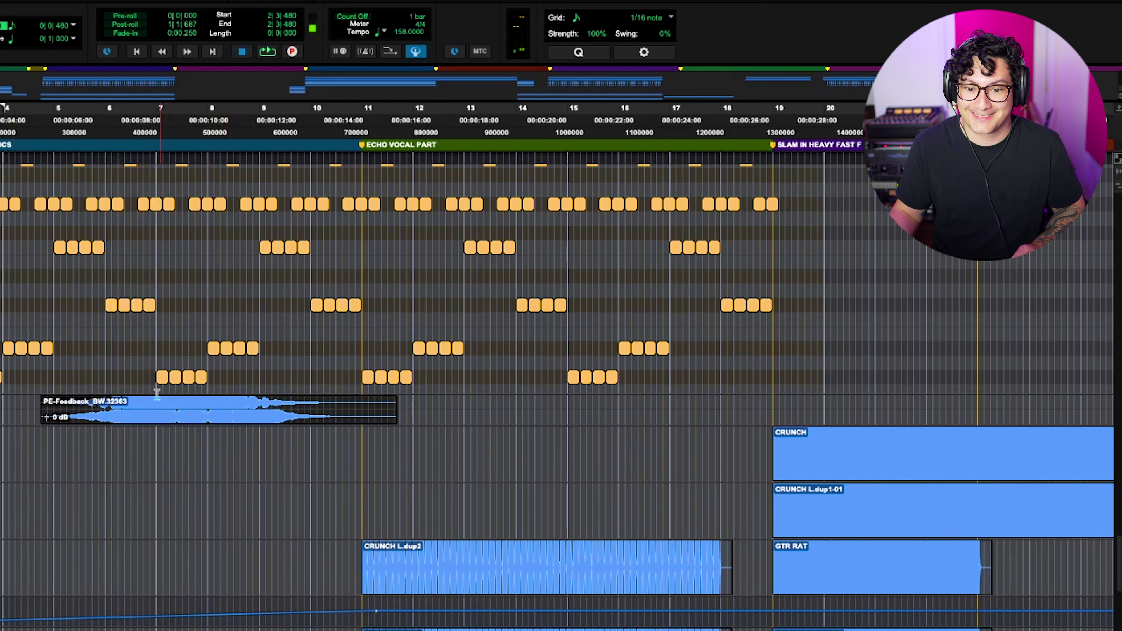
left_click_drag(158, 411, 515, 425)
right_click(221, 415)
mouse_move(296, 591)
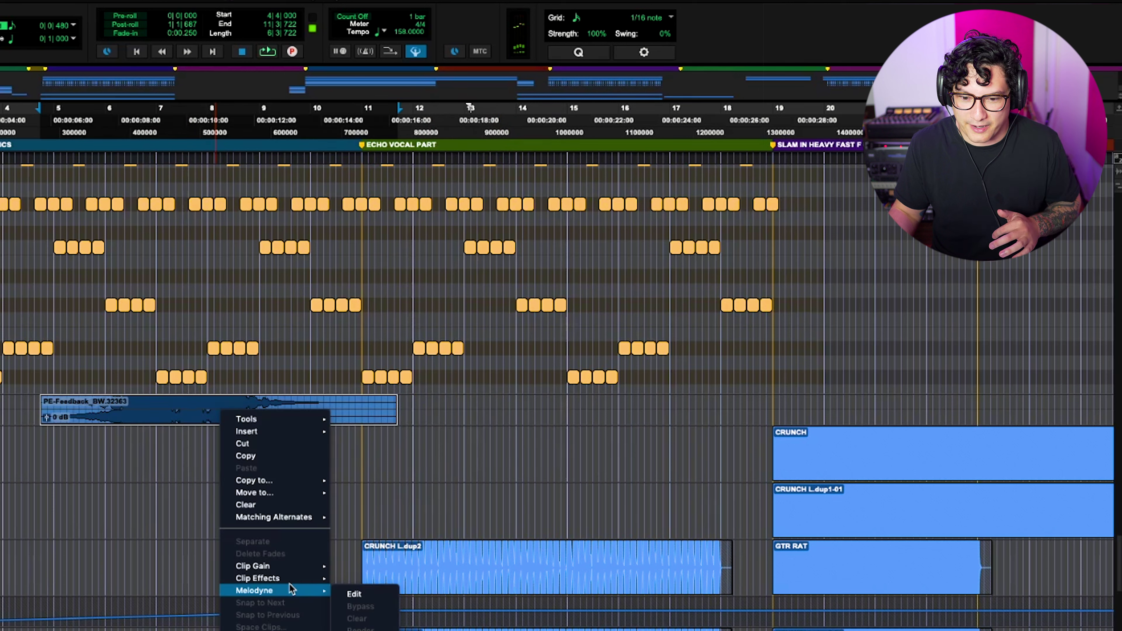
left_click(381, 594)
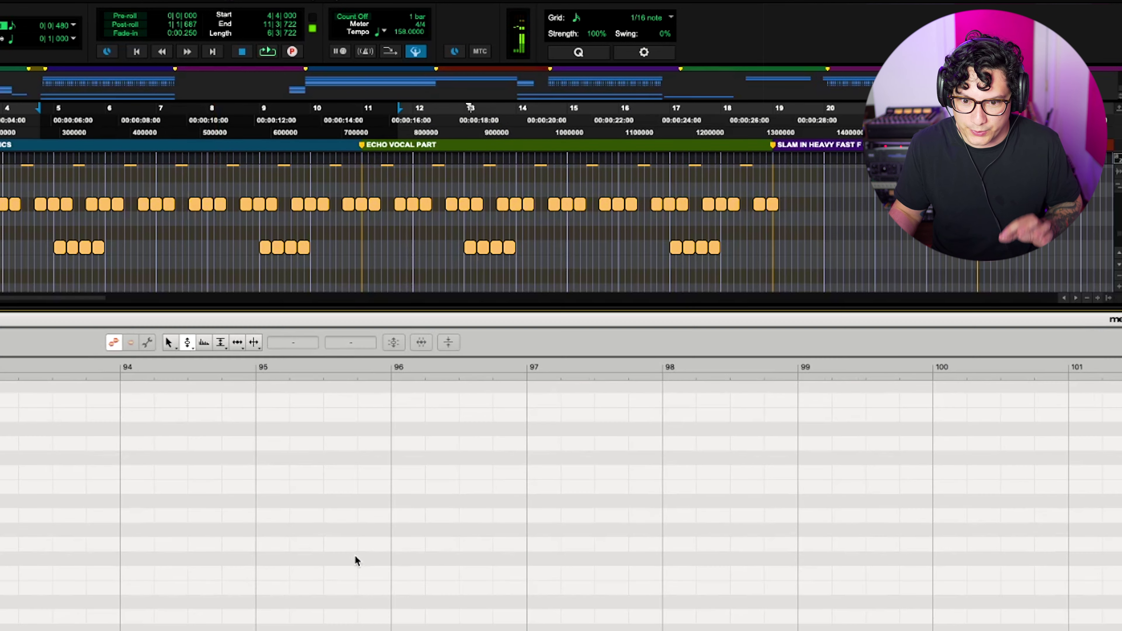
Snap the long feedback note to the centre of Ab 5 in Melodyne and select the feedback notes with the Pitch tool.
left_click(188, 523)
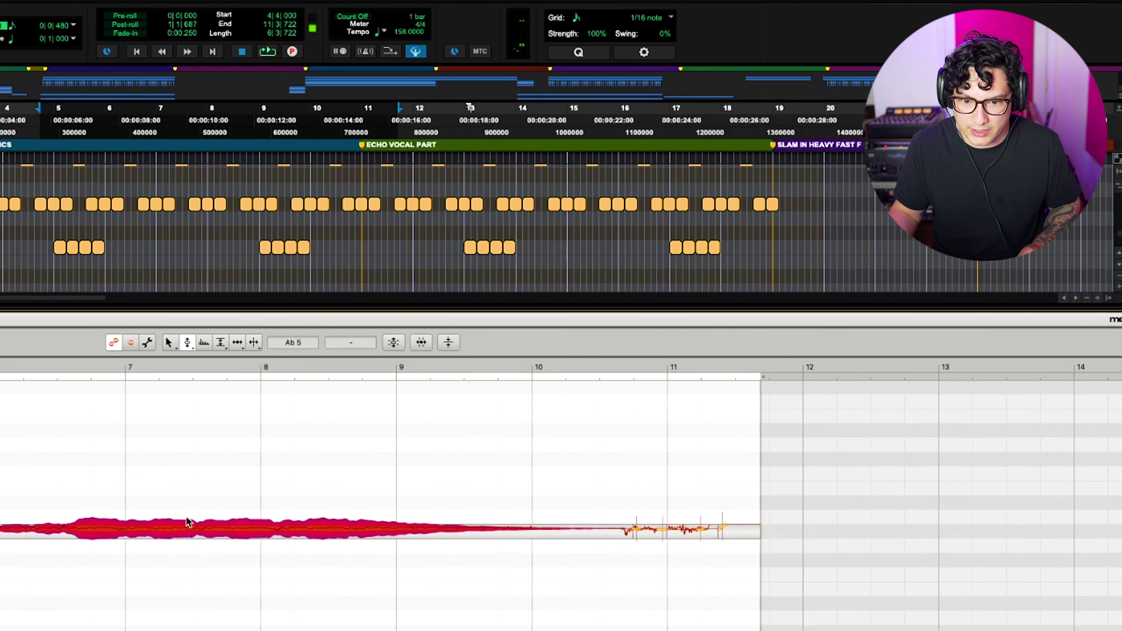
double_click(177, 525)
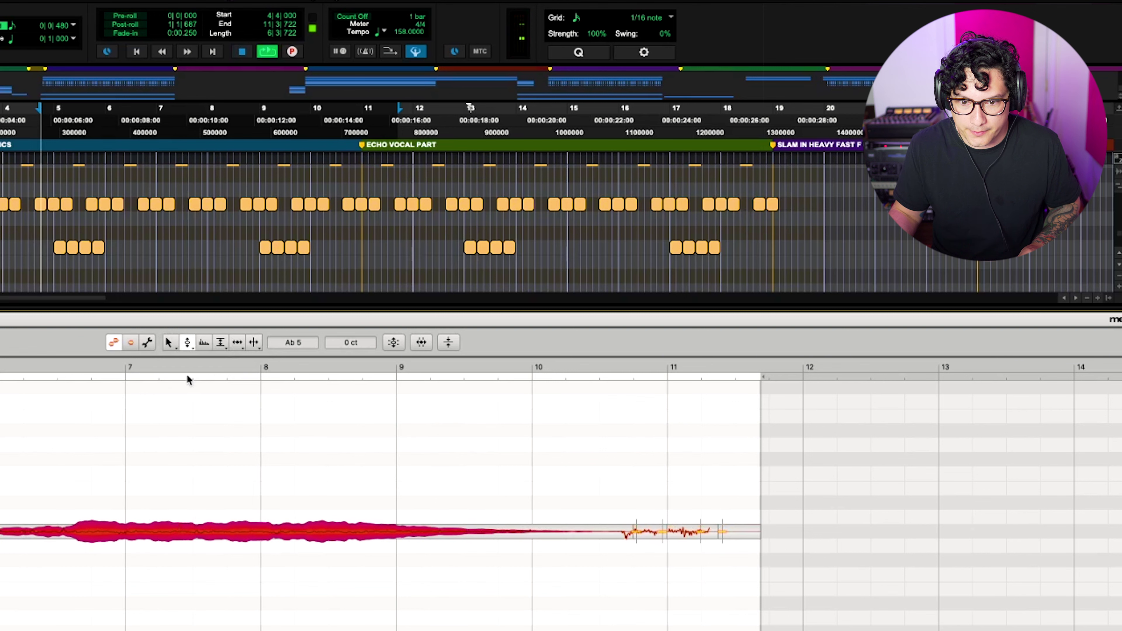
left_click(188, 342)
left_click_drag(472, 466, 3, 592)
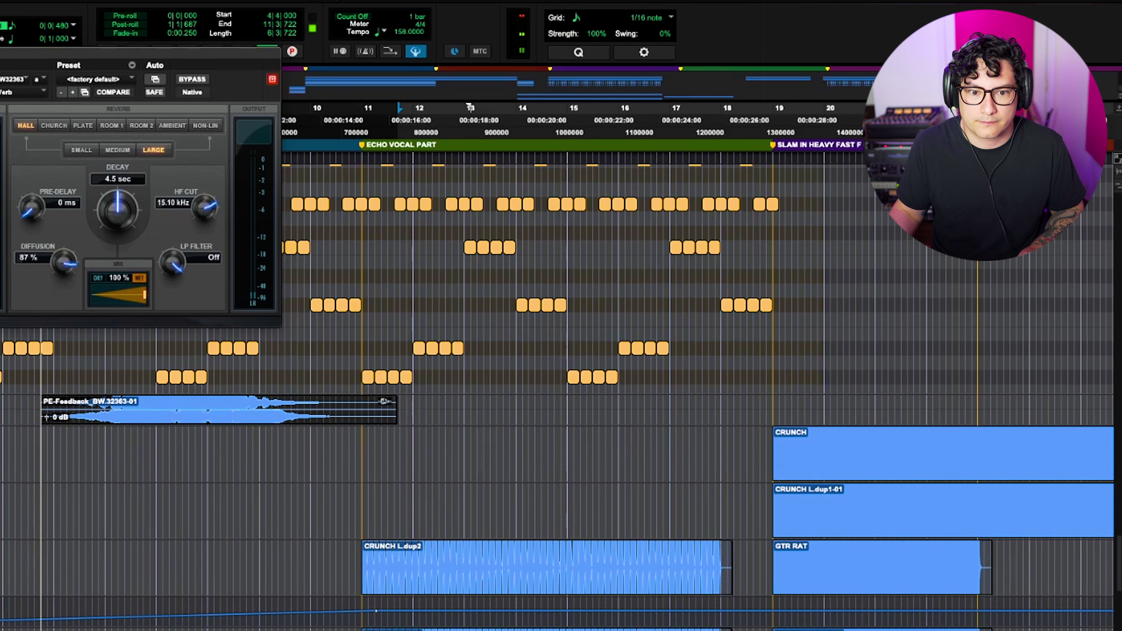
Play the feedback clip through the large hall reverb with the 4.5 sec decay, then close the reverb's window.
key("space")
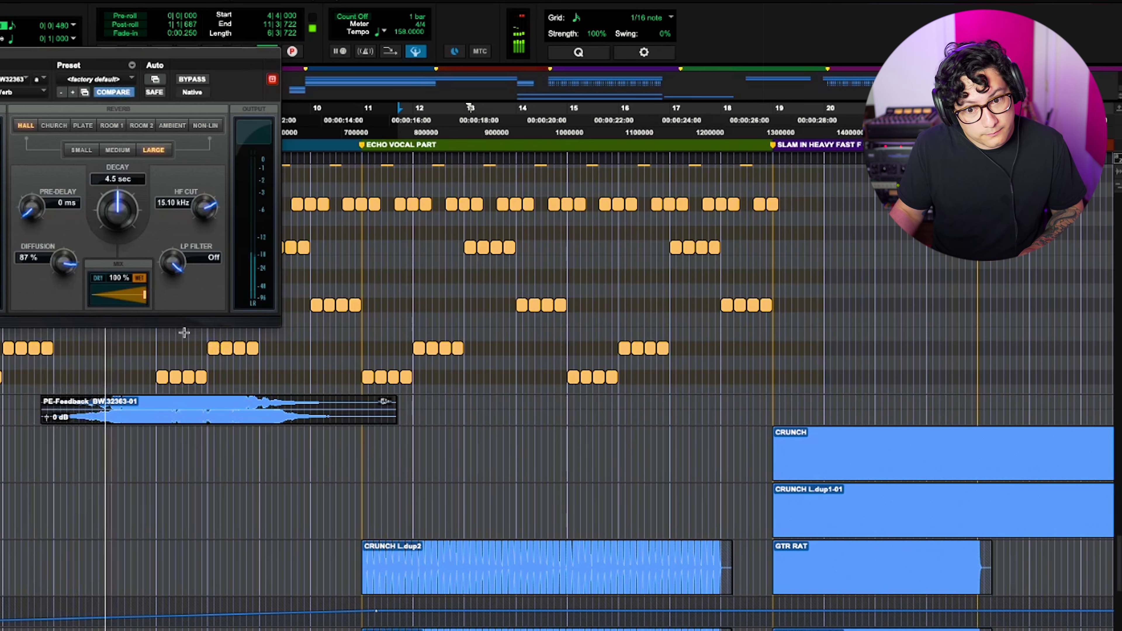
left_click(128, 222)
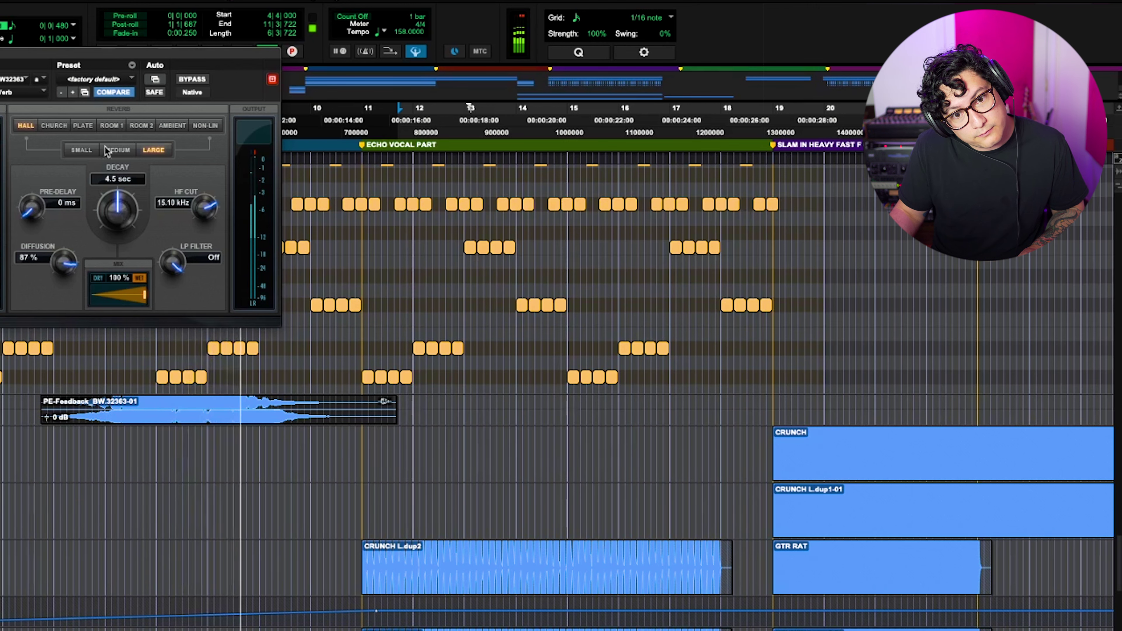
key("super+w")
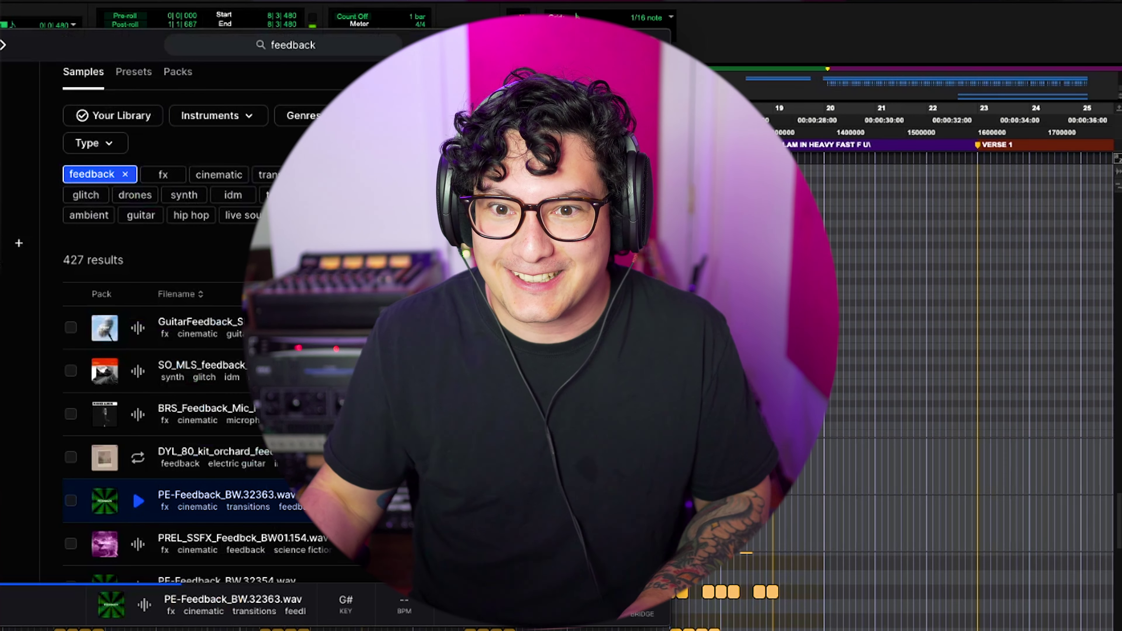
Separate the recorded sticks clip before bar 11 at its transients with a pre-separate amount of 0 mSec and quantize the pieces to the grid.
left_click(385, 45)
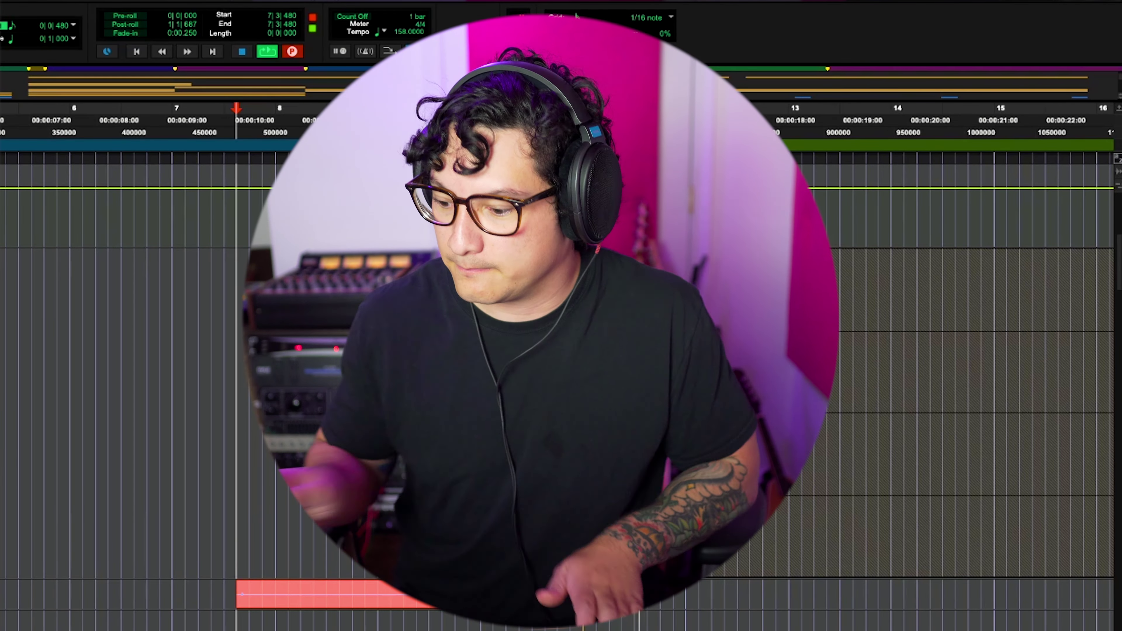
key("space")
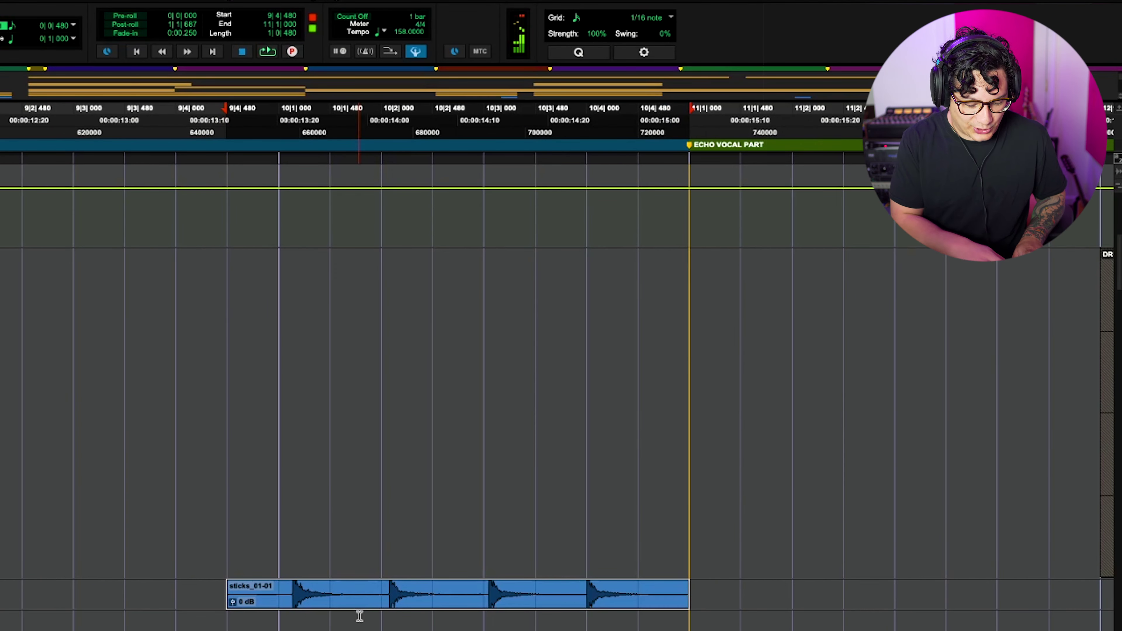
key("super+e")
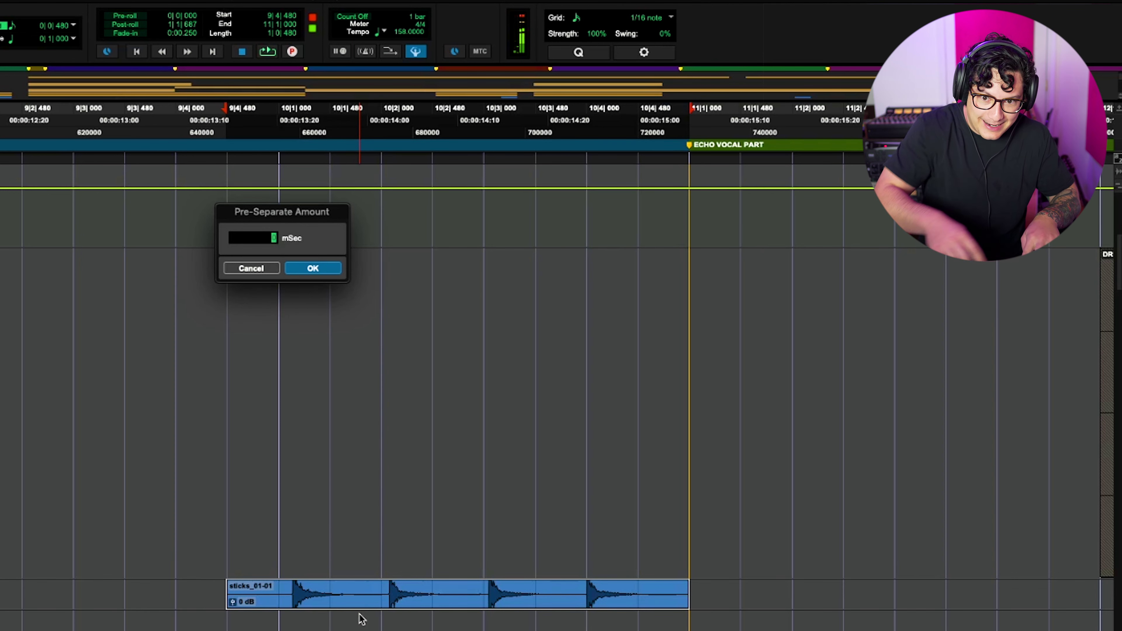
key("Return")
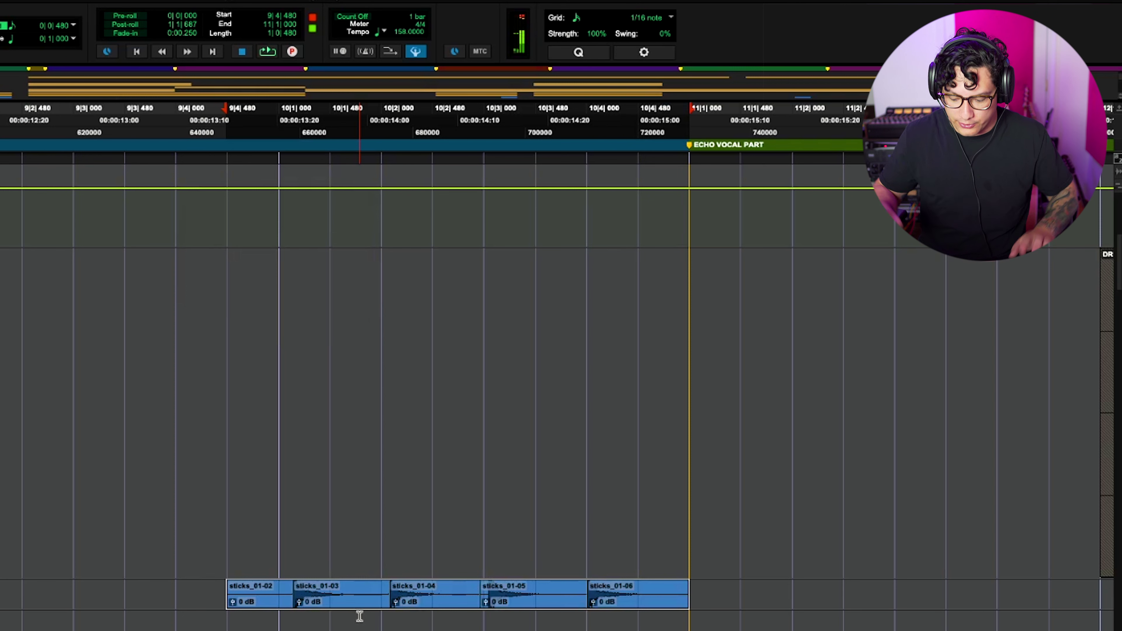
key("alt+0")
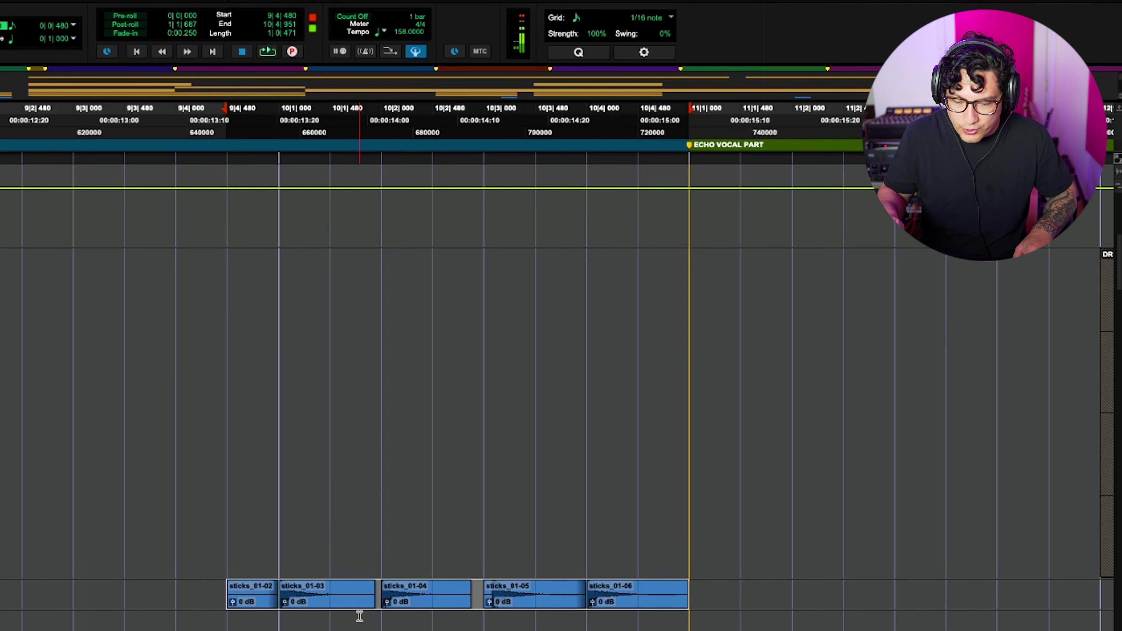
left_click(394, 544)
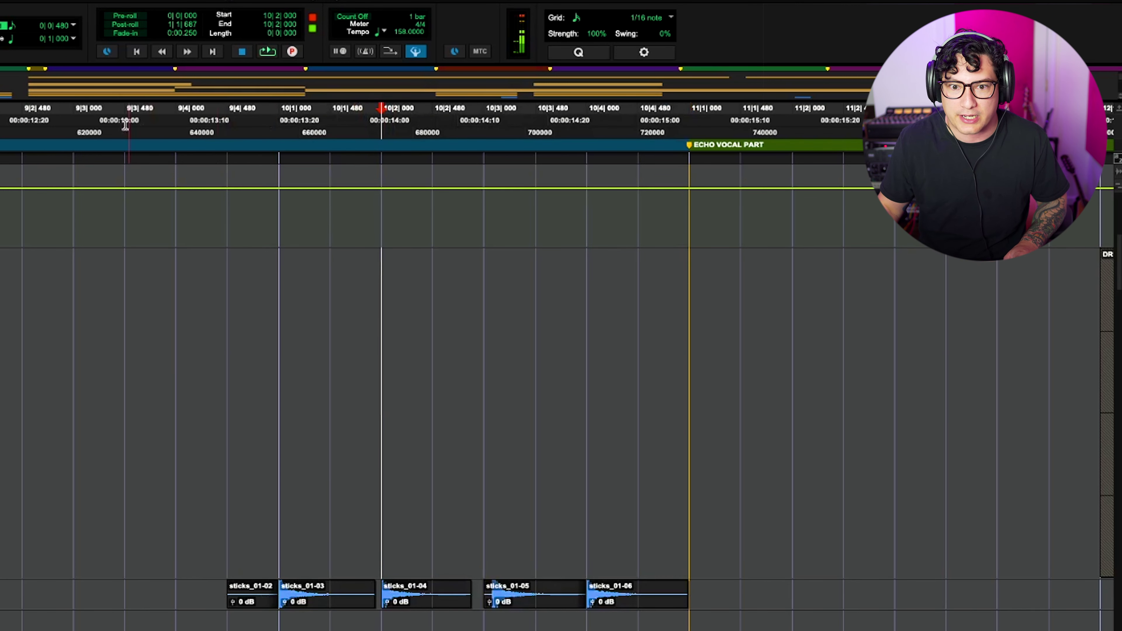
Play the passage leading into the ECHO VOCAL PART to hear the quantized stick hits.
key("r")
key("r")
left_click(308, 118)
key("space")
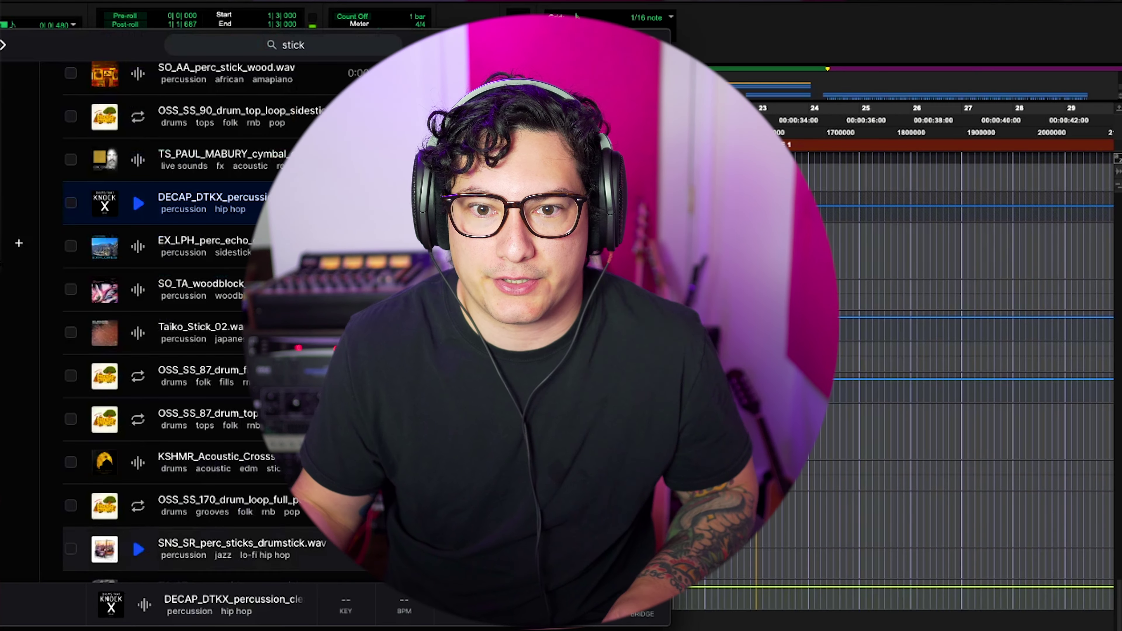
Clear the "stick" search text in Splice.
left_click(322, 44)
key("BackSpace")
key("BackSpace")
key("BackSpace")
key("BackSpace")
key("BackSpace")
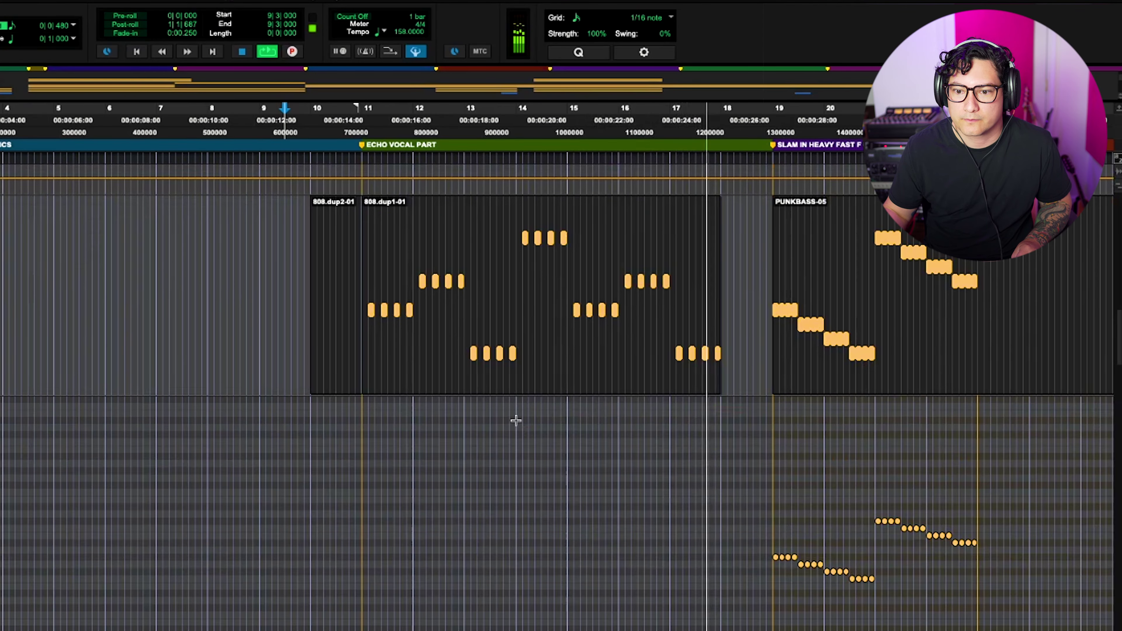
Play the song from about bar 10 and review the 808 bass and vocal tracks through the ECHO VOCAL PART.
key("space")
left_click(317, 111)
scroll(430, 409, "right", 5)
scroll(345, 424, "left", 5)
scroll(345, 423, "right", 6)
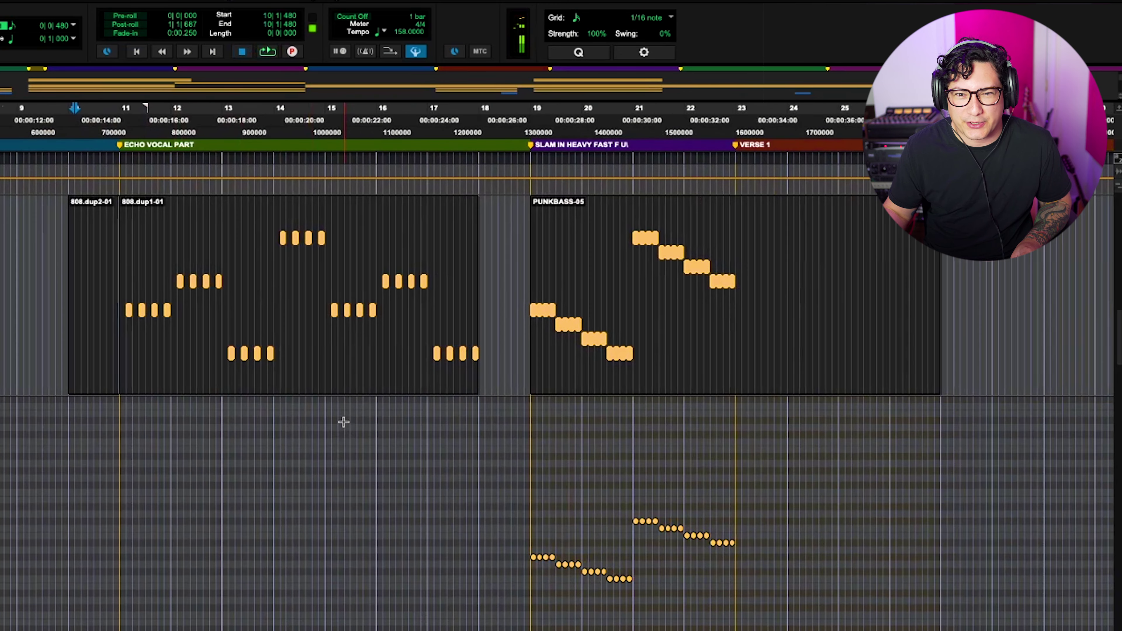
scroll(280, 408, "down", 6)
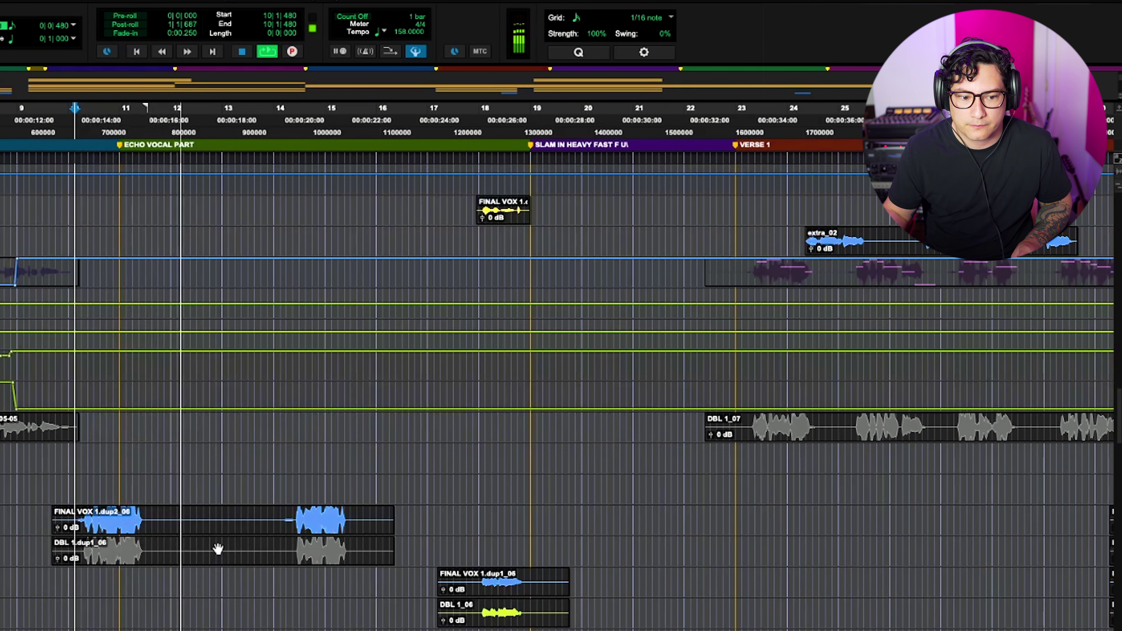
scroll(218, 553, "down", 5)
key("space")
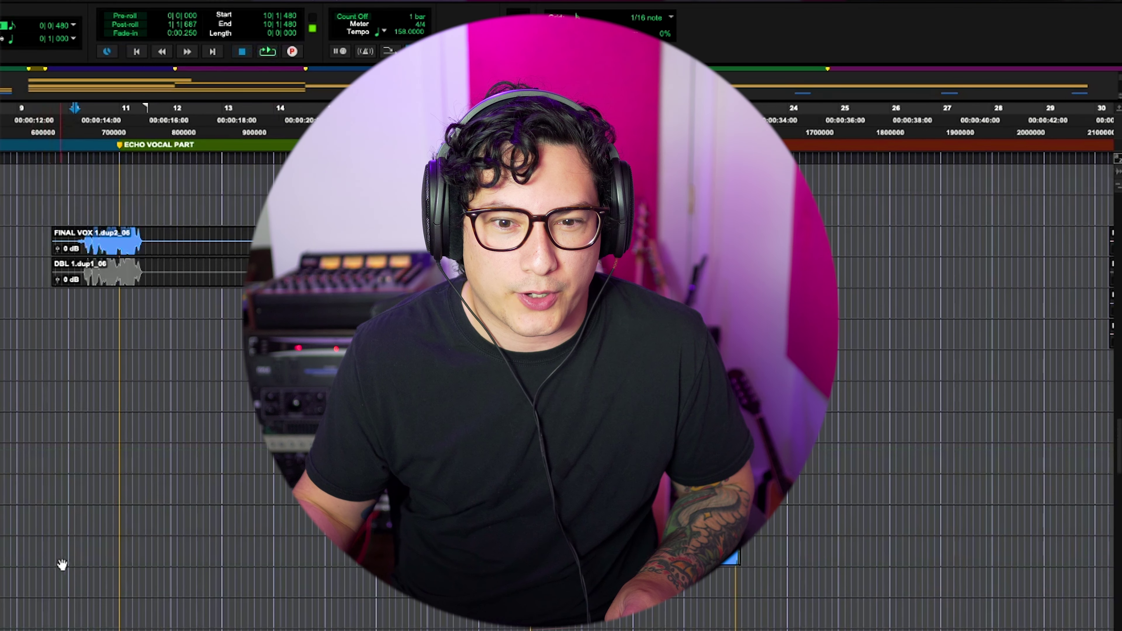
Select the FINAL VOX 1.dup2_06 clip at the start of the ECHO VOCAL PART and play that passage.
scroll(80, 561, "up", 5)
left_click(94, 455)
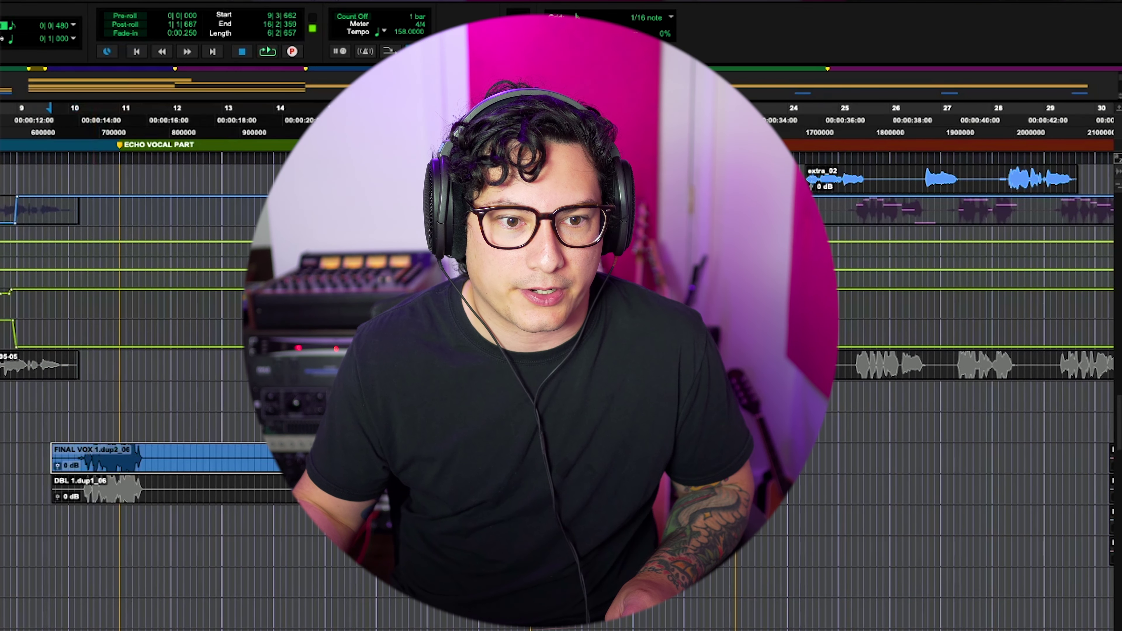
key("space")
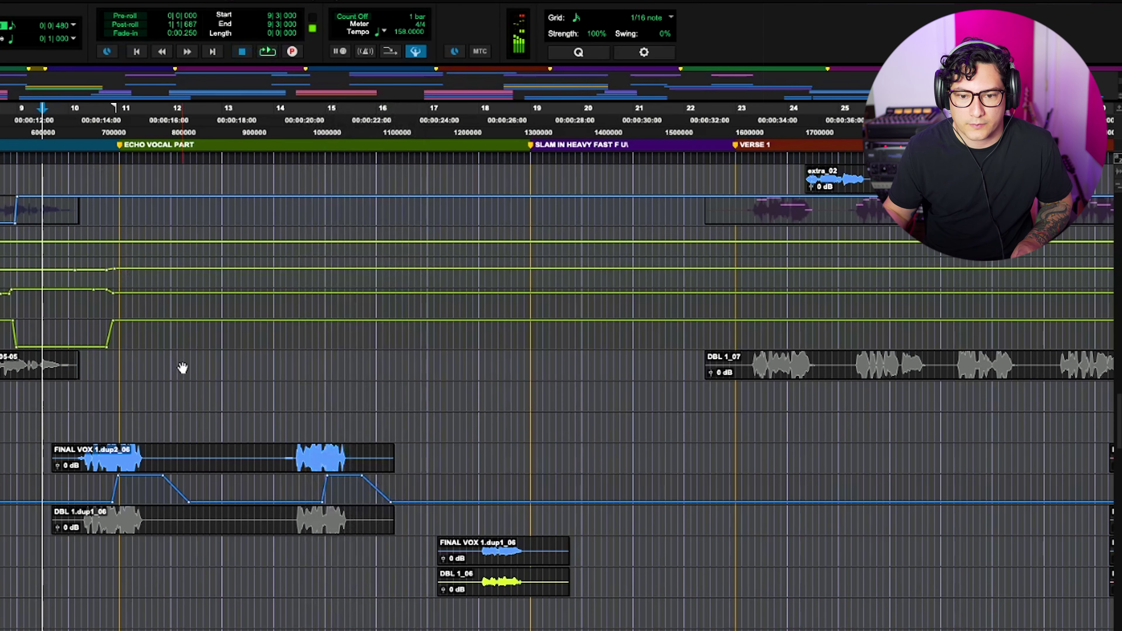
Play the bass MIDI part in the ECHO VOCAL PART and choose the Reese__DZ_ Splice preset in Serum.
scroll(210, 489, "down", 10)
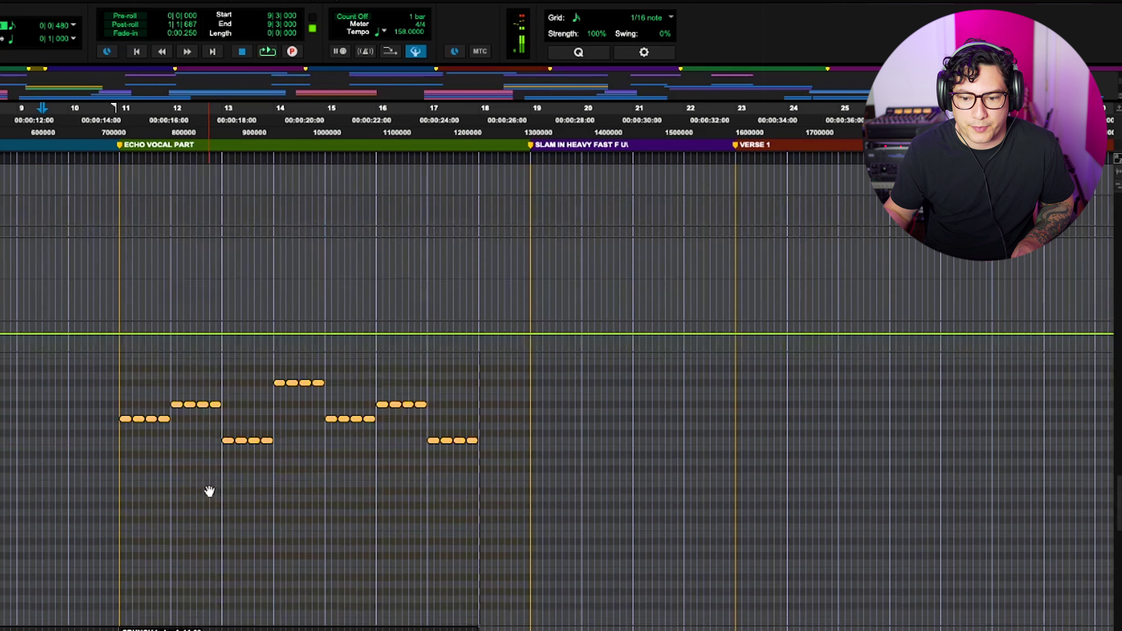
key("space")
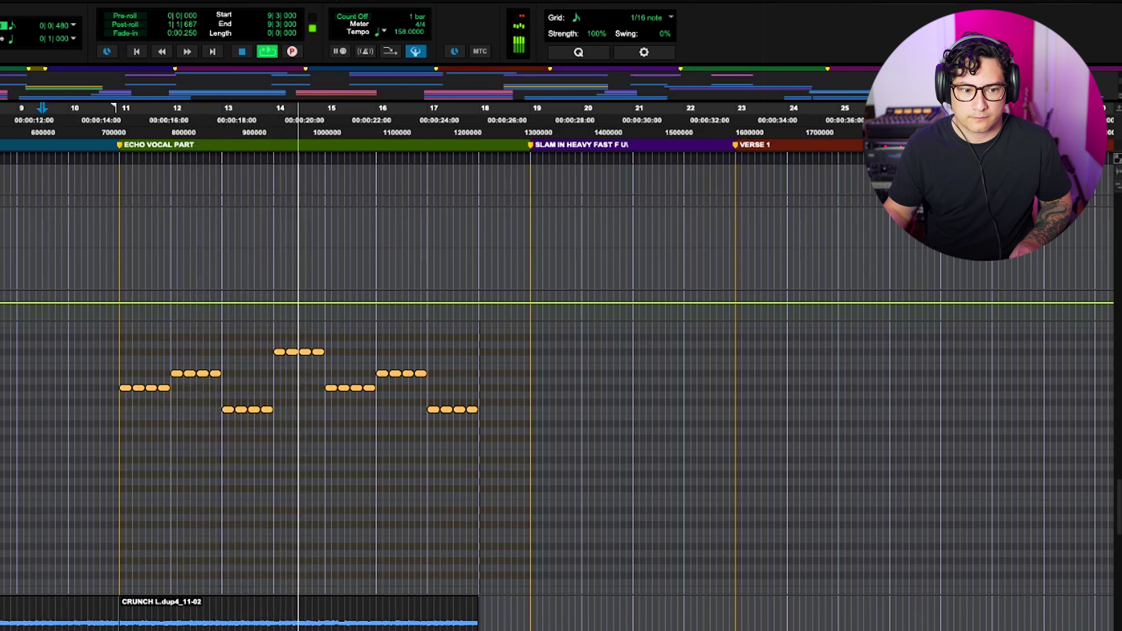
key("space")
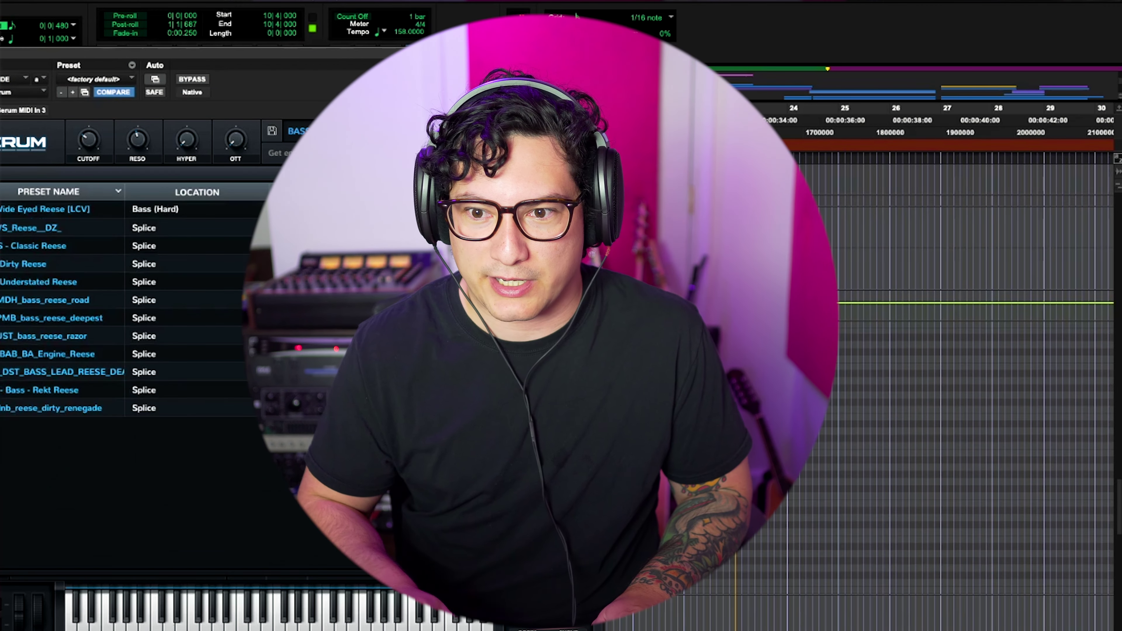
left_click(78, 228)
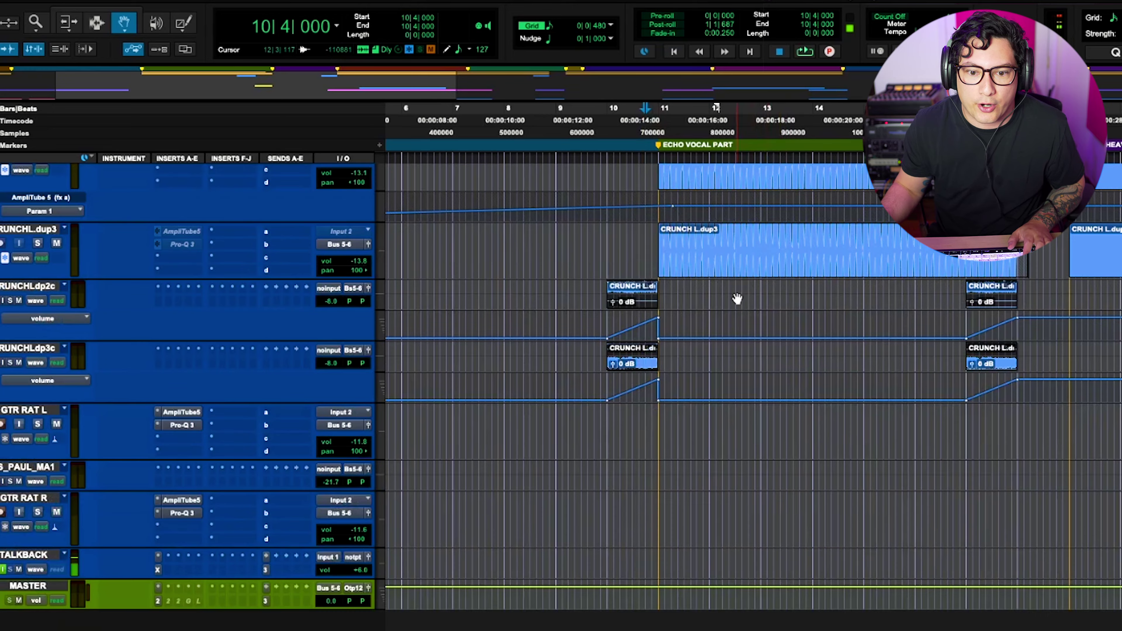
Play the LOW BASS and PULSE BASS parts from 10|2|480 into the ECHO VOCAL PART.
scroll(738, 336, "up", 10)
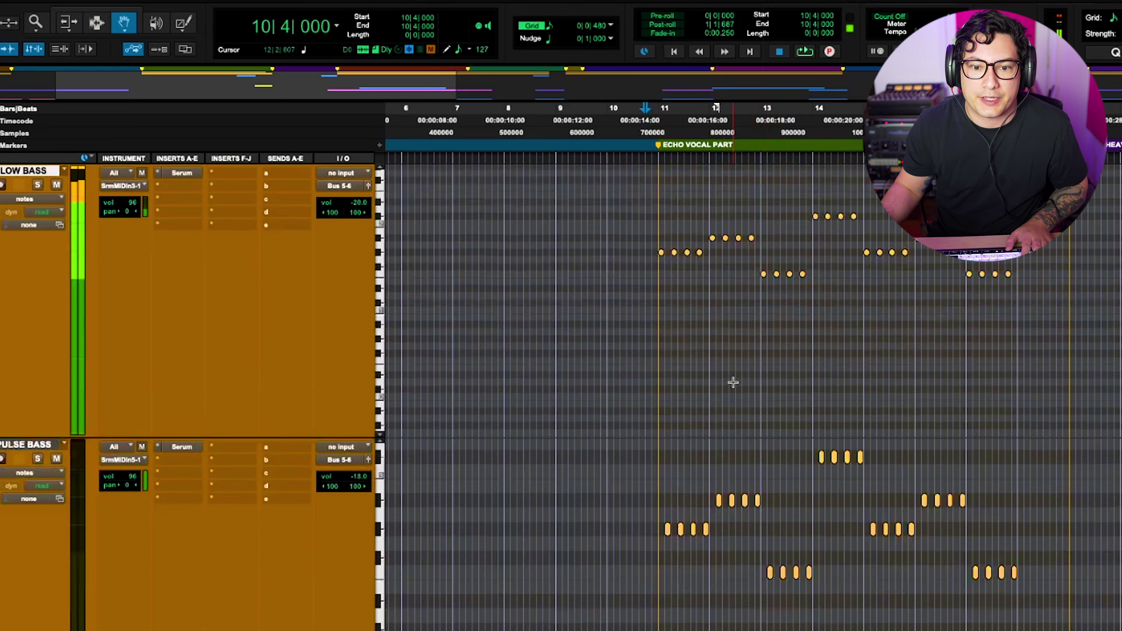
scroll(743, 374, "down", 5)
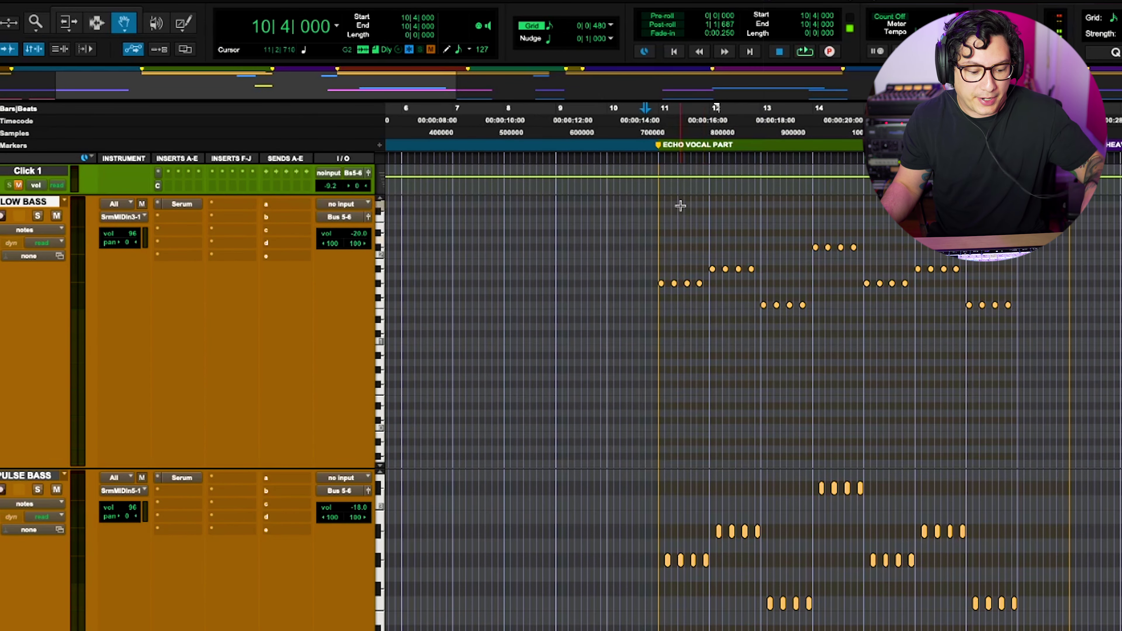
left_click(627, 128)
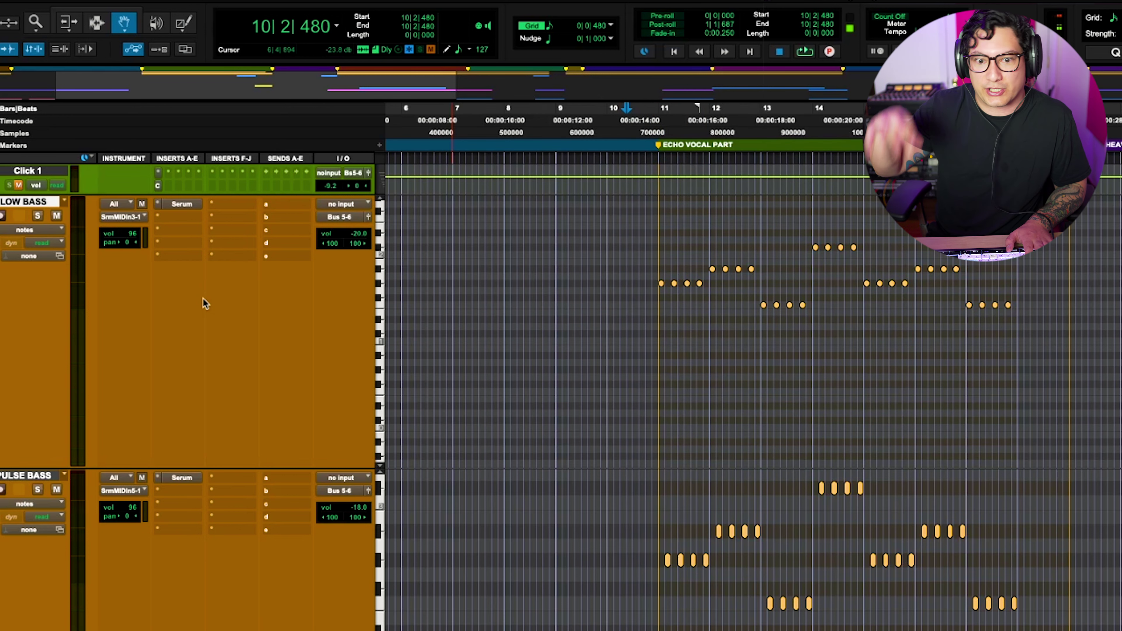
key("space")
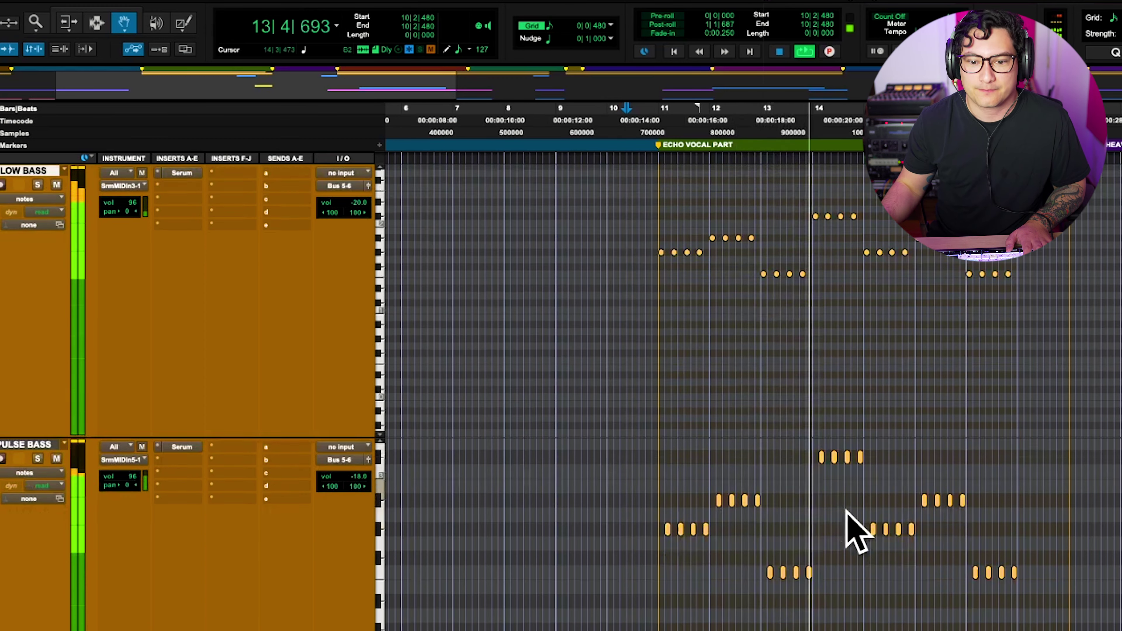
Pull down the low-mid band near 204 Hz in Pro-Q 3 on the CRUNCH L.dup2 track.
scroll(852, 526, "down", 10)
scroll(852, 519, "up", 10)
scroll(852, 517, "down", 10)
key("space")
scroll(730, 525, "down", 10)
scroll(696, 335, "up", 5)
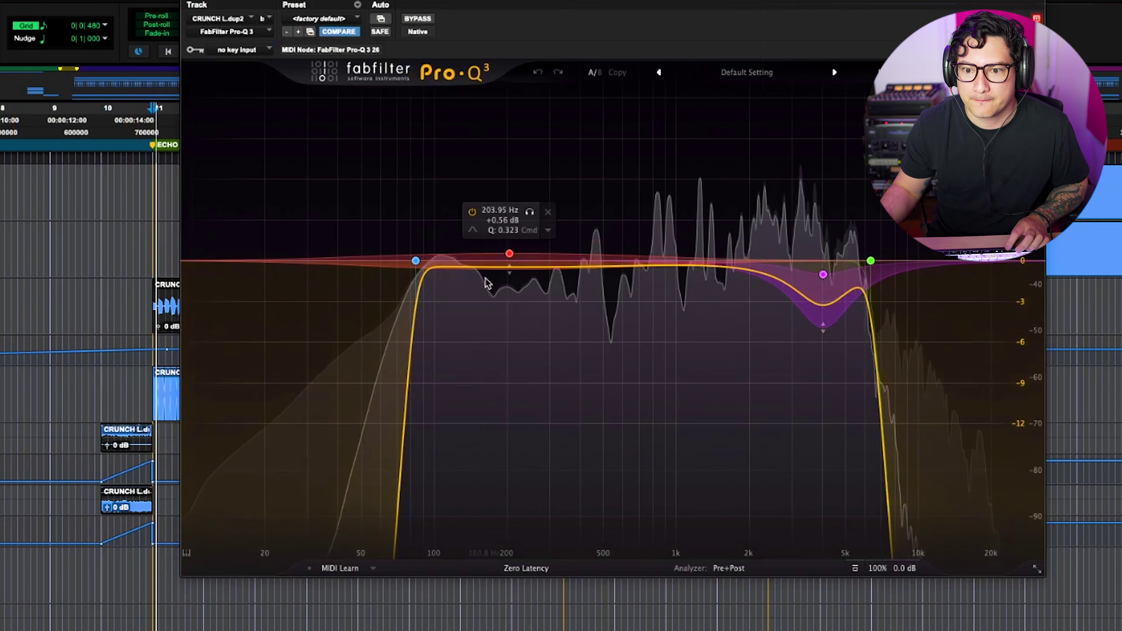
left_click_drag(510, 254, 503, 308)
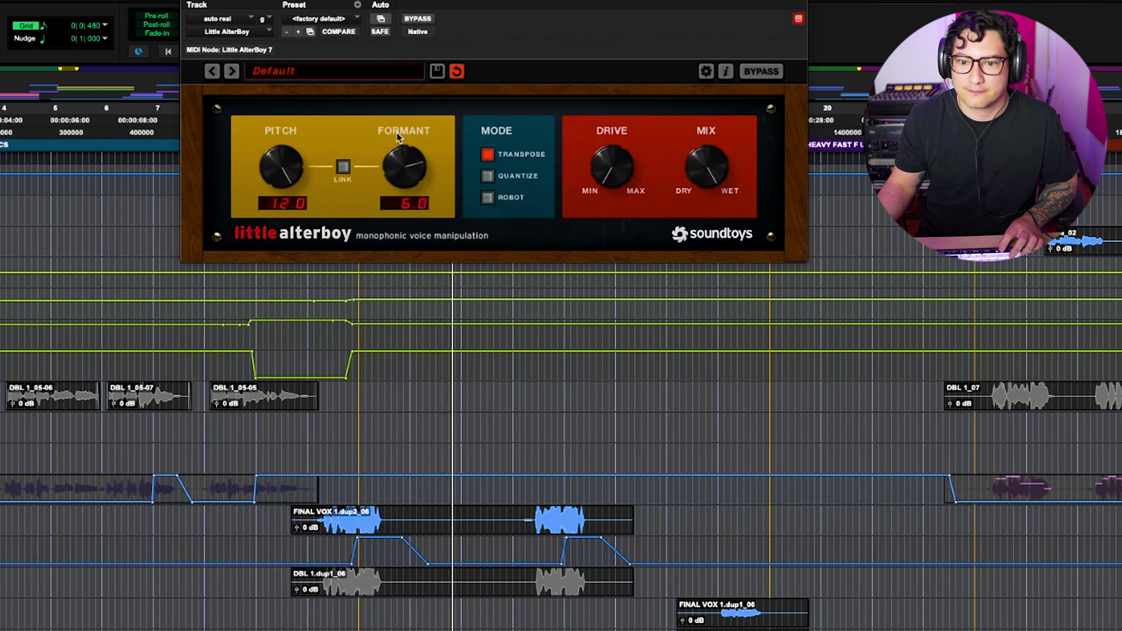
Lower the formant in Little AlterBoy on the auto real vocal track.
left_click(275, 296)
left_click_drag(412, 159, 413, 177)
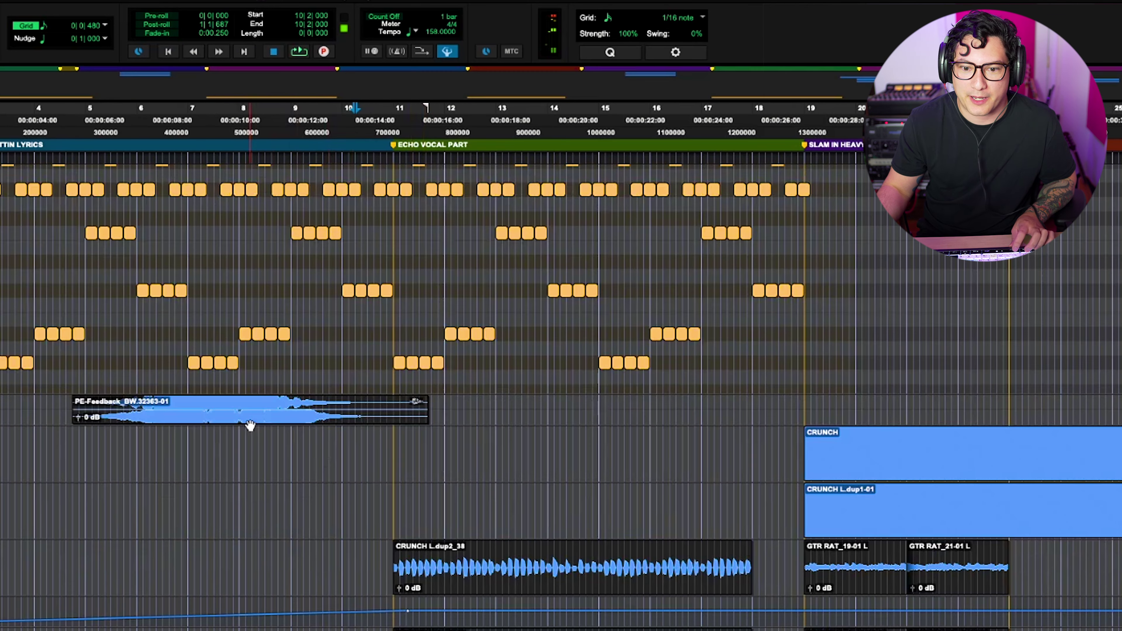
Copy the PE-Feedback clip along its track to 11|4|480 in the ECHO VOCAL PART and play it back.
left_click_drag(224, 414, 591, 411)
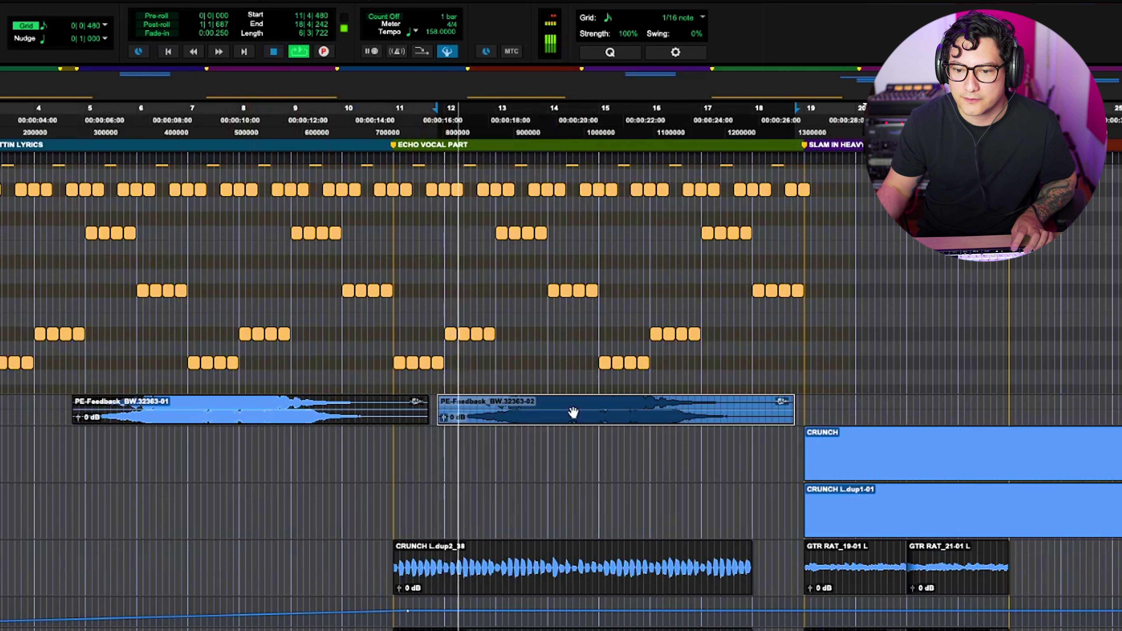
left_click(547, 448)
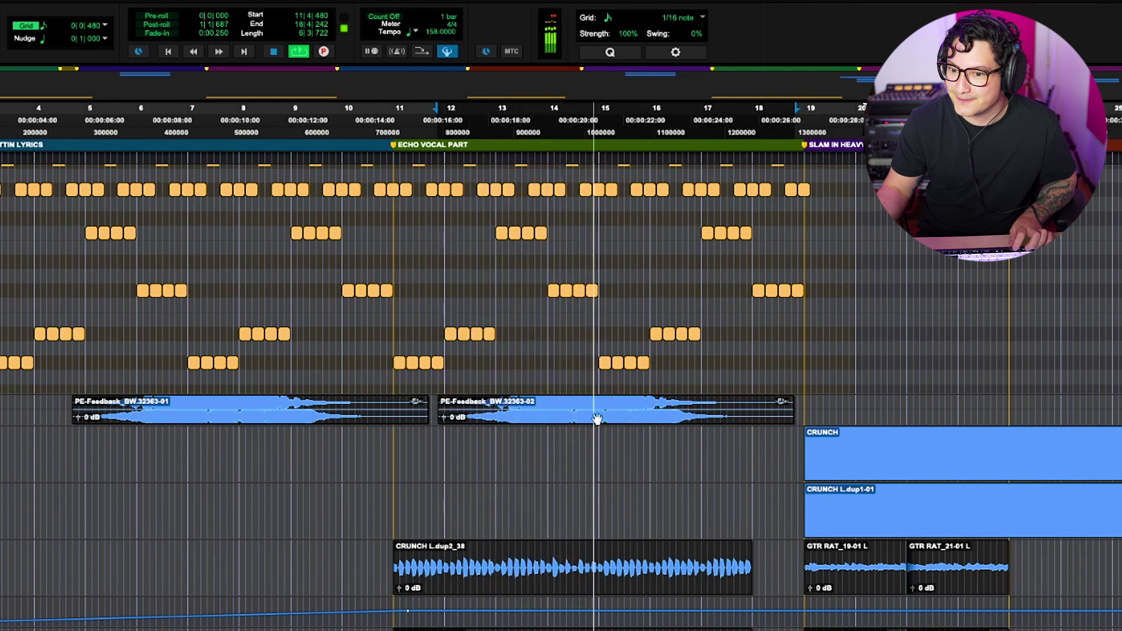
key("space")
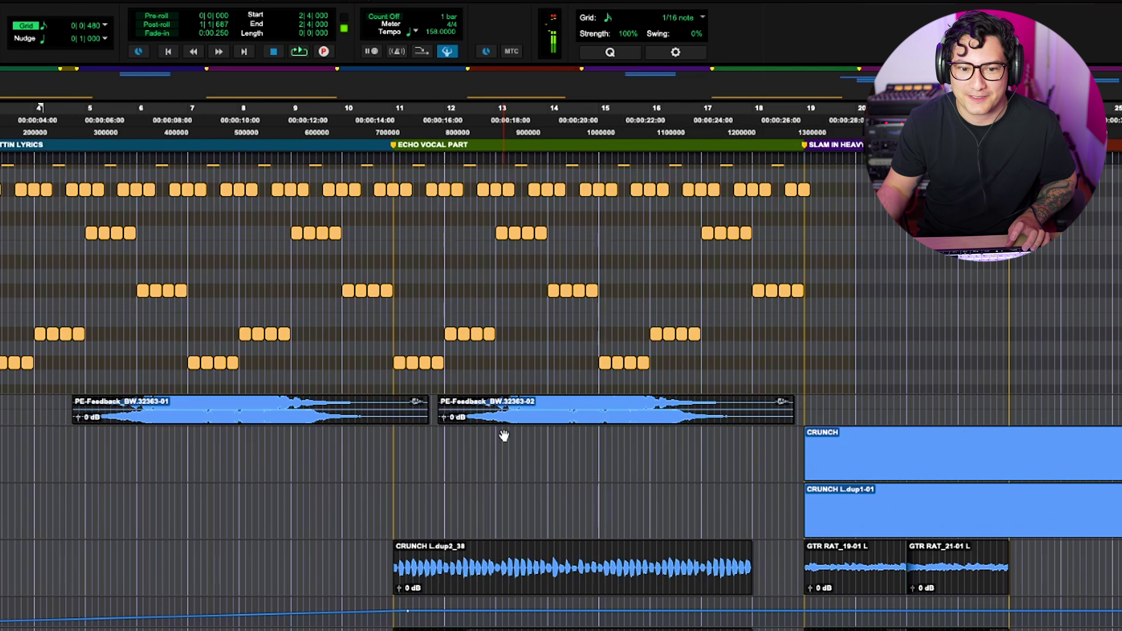
key("space")
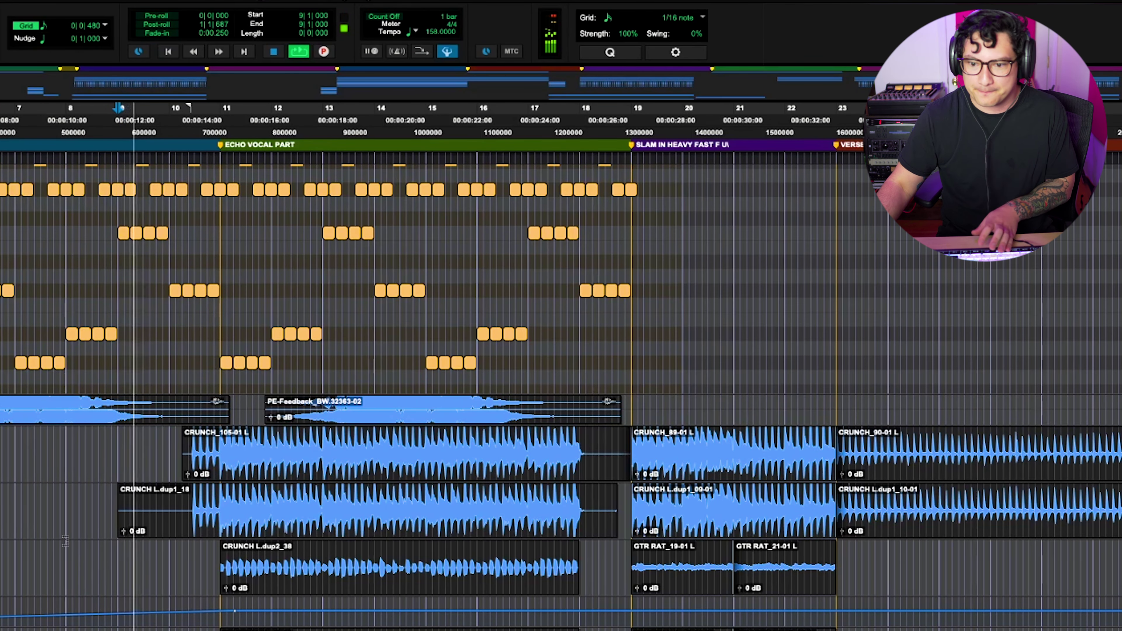
Trim the CRUNCH_105-01 L and CRUNCH L.dup1_18 guitar clips to run from 10|3|000 to 18|1|000.
left_click_drag(617, 508, 579, 508)
left_click(594, 460)
left_click_drag(629, 460, 579, 459)
left_click_drag(120, 508, 195, 504)
left_click_drag(185, 457, 195, 458)
key("space")
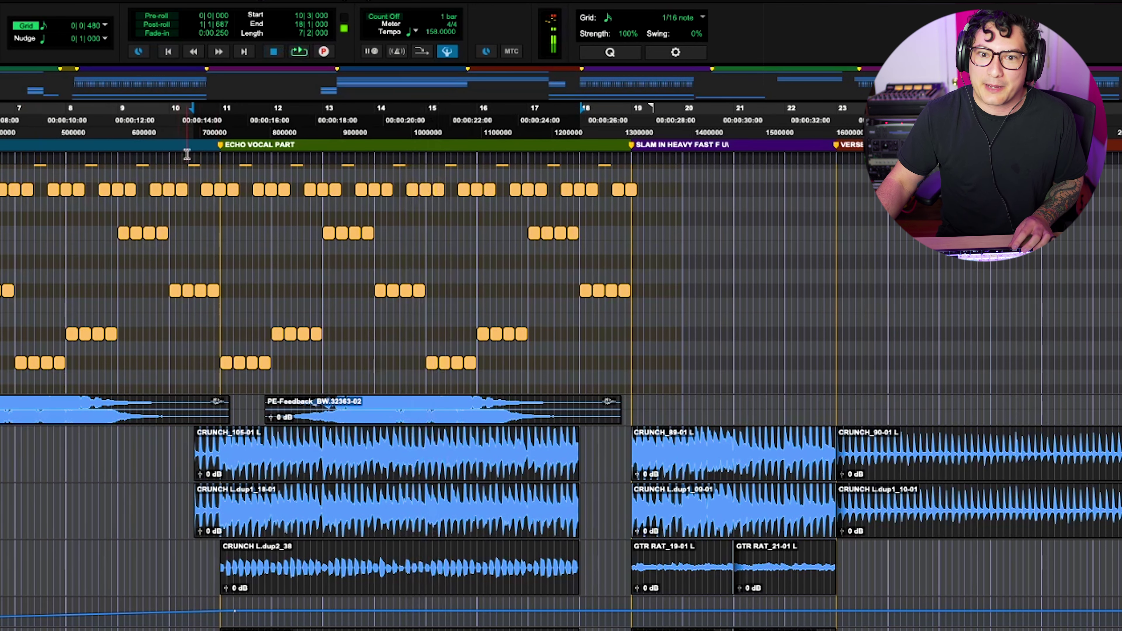
Raise the low cut and lower the 204 Hz band in Pro-Q 3 on CRUNCH L while the guitars play.
left_click(206, 126)
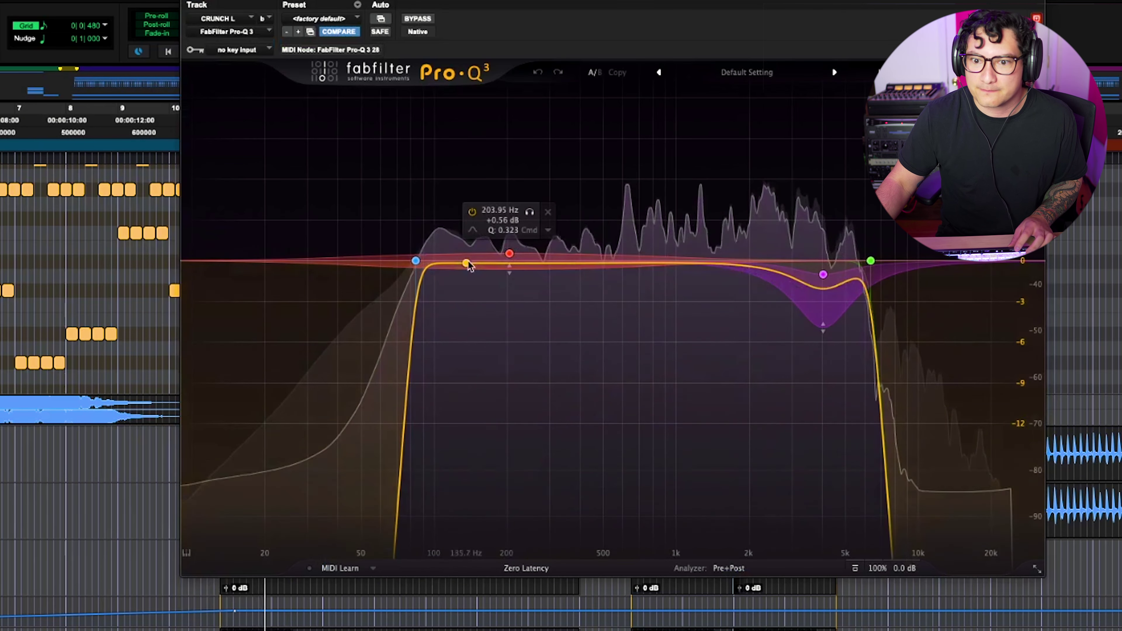
mouse_move(418, 260)
left_click(437, 220)
left_click_drag(437, 221, 467, 221)
mouse_move(518, 259)
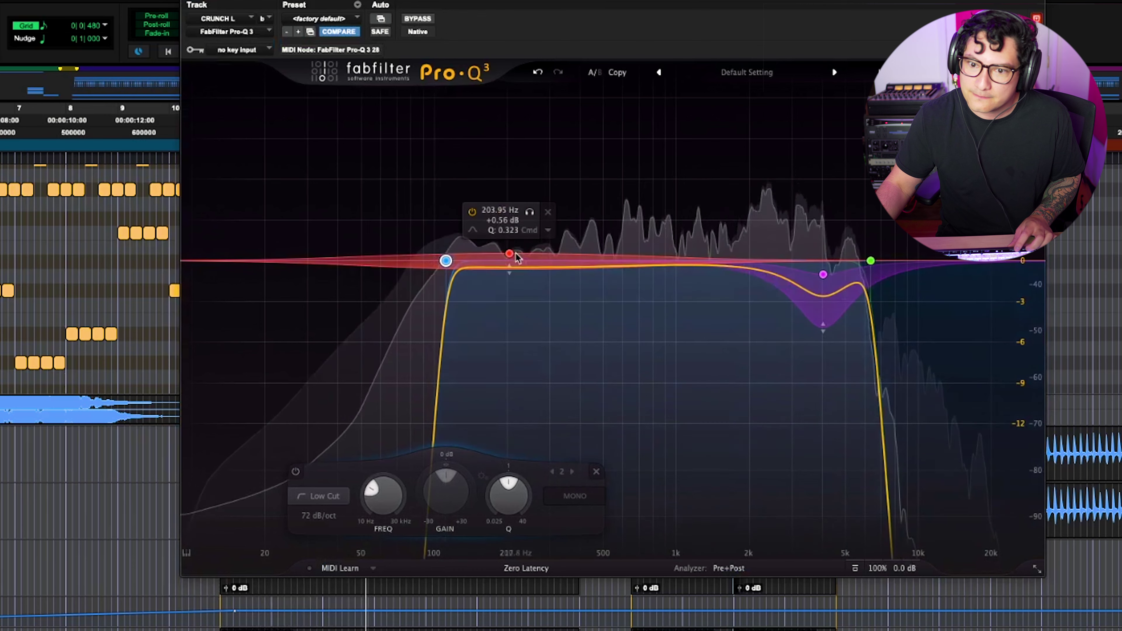
left_click_drag(511, 254, 510, 277)
mouse_move(445, 261)
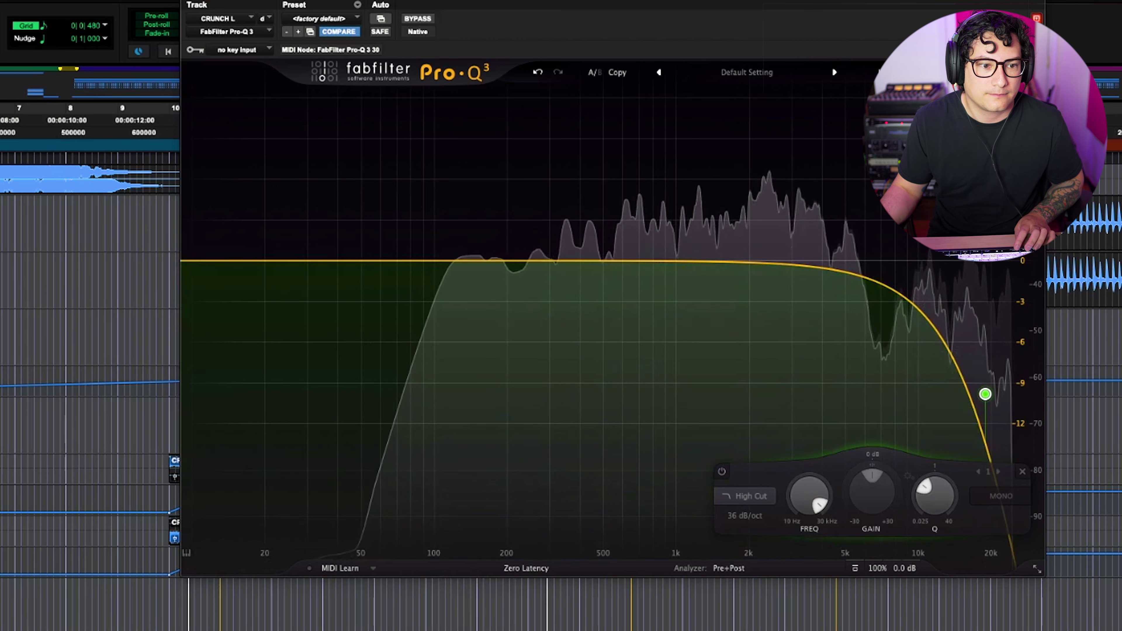
Close the CRUNCH L equalizer and play the guitars from 10|3|480 into the ECHO VOCAL PART.
key("super+w")
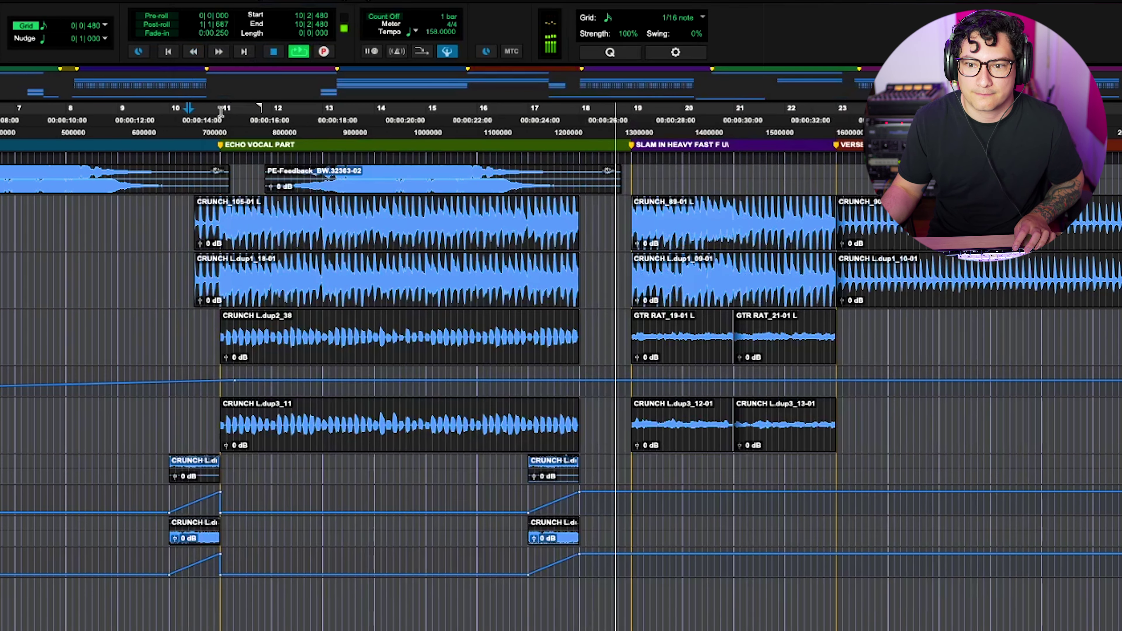
left_click(113, 102)
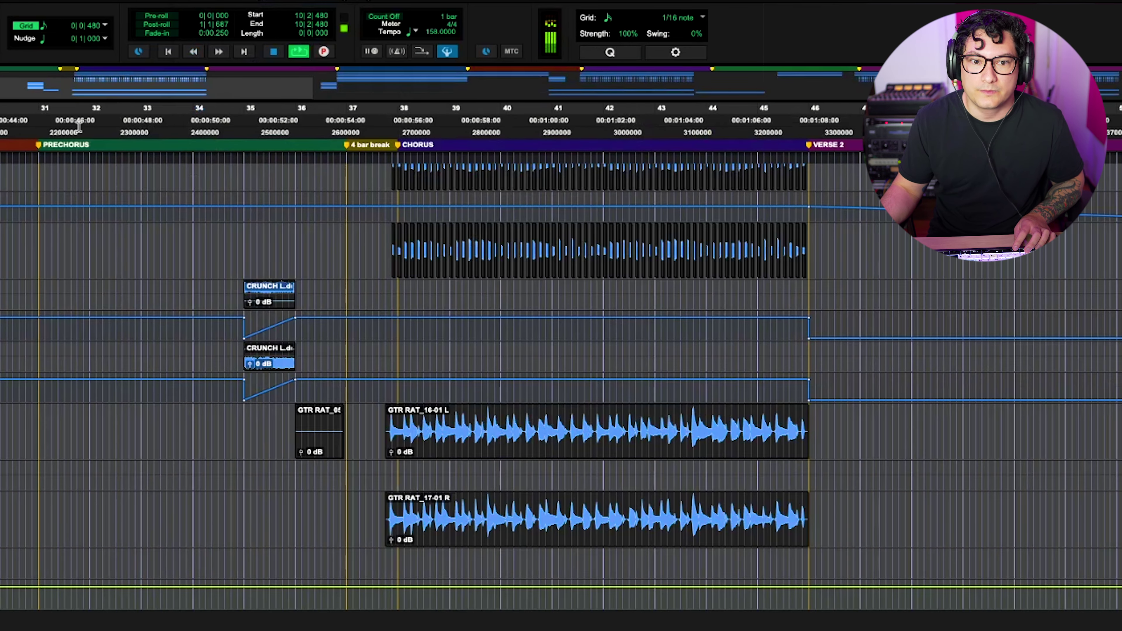
key("super+bracketleft")
key("super+bracketleft")
key("KP_Decimal")
key("KP_1")
key("KP_Decimal")
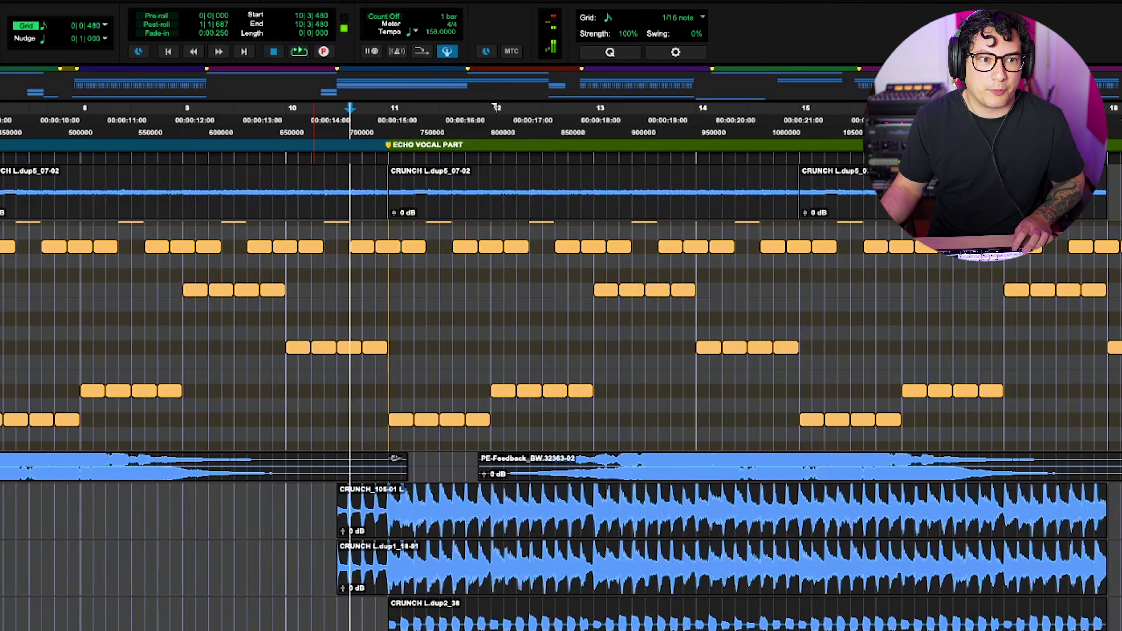
key("space")
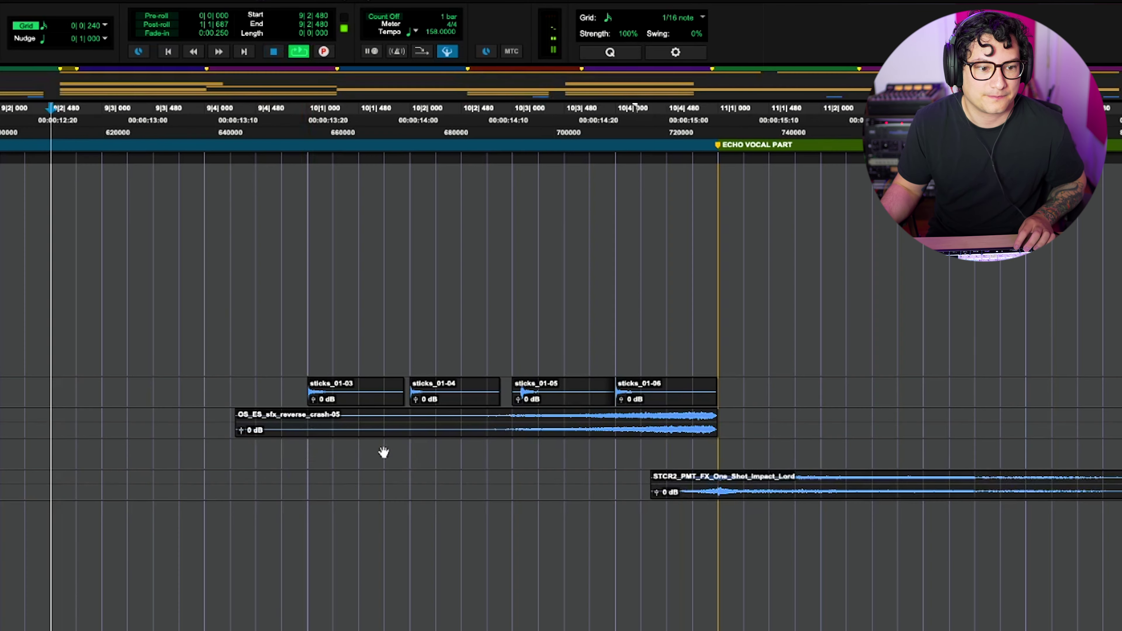
Set the distorted wide FX track's volume to -14.1 dB while playing the transition around bar 19.
key("super+bracketleft")
key("super+bracketleft")
key("super+bracketleft")
key("super+bracketleft")
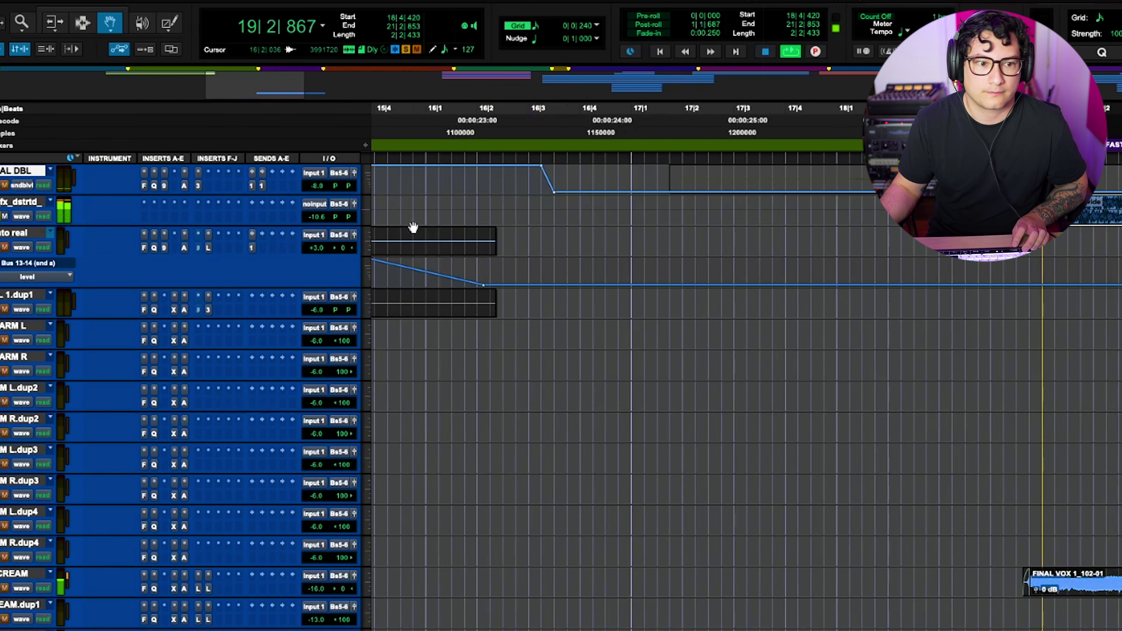
key("space")
key("space")
left_click(315, 218)
key("space")
left_click_drag(315, 220, 321, 211)
key("space")
left_click(522, 116)
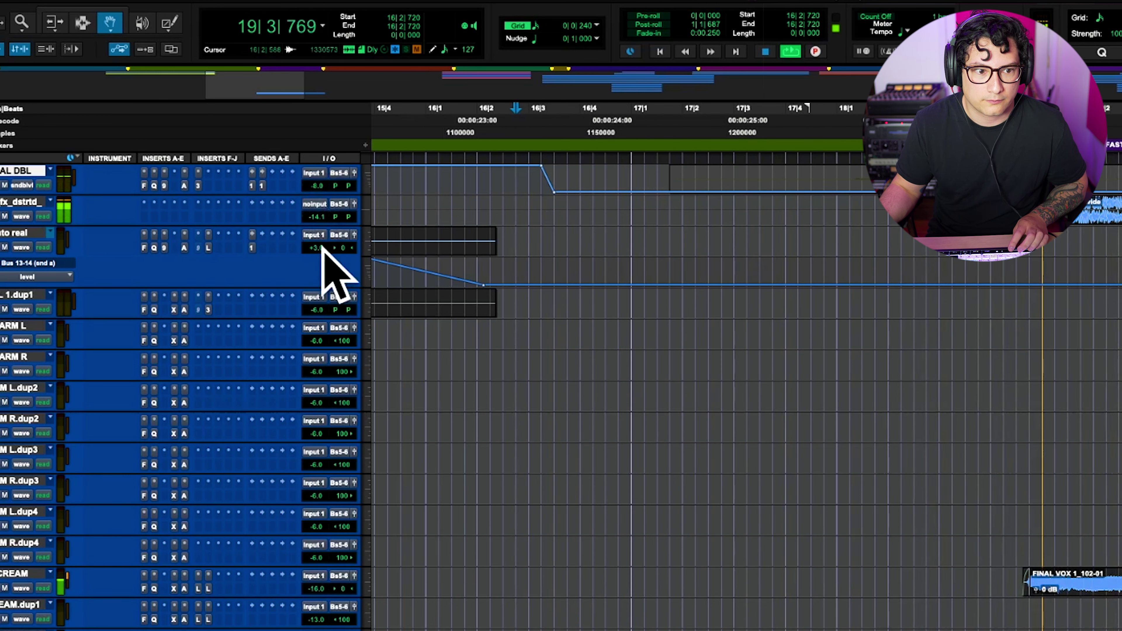
key("space")
Move the distorted wide FX track up beneath the WHISPER track and play the transition from 18|1|240.
scroll(158, 526, "up", 10)
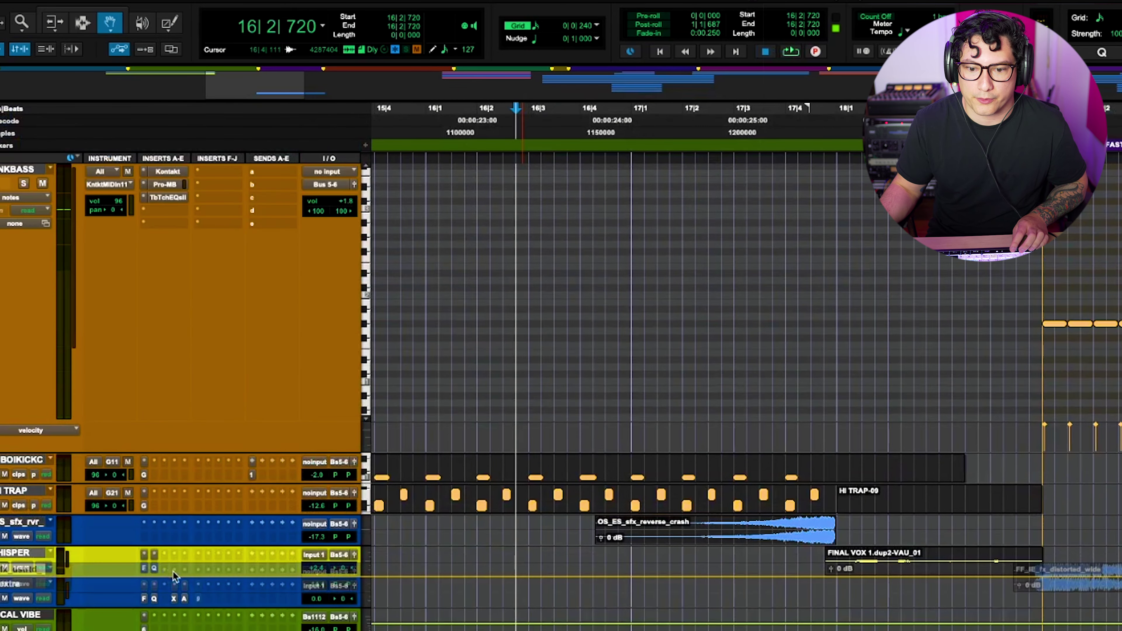
key("r")
key("r")
scroll(1018, 604, "down", 10)
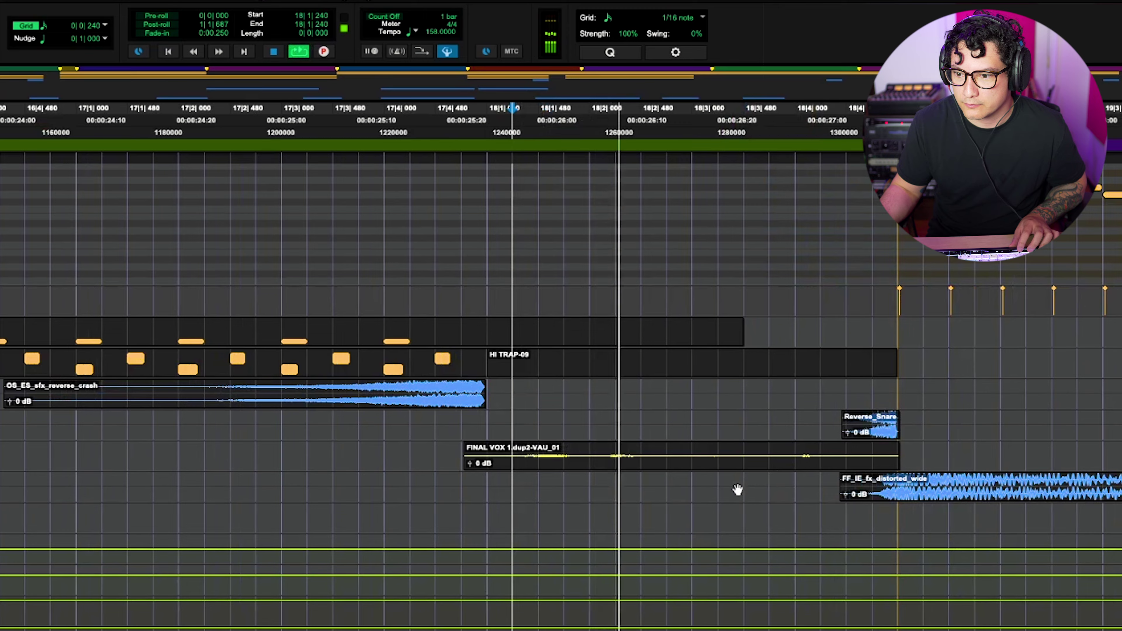
Switch to Splice and start a new sample search in place of reverse cymbal.
scroll(738, 489, "right", 5)
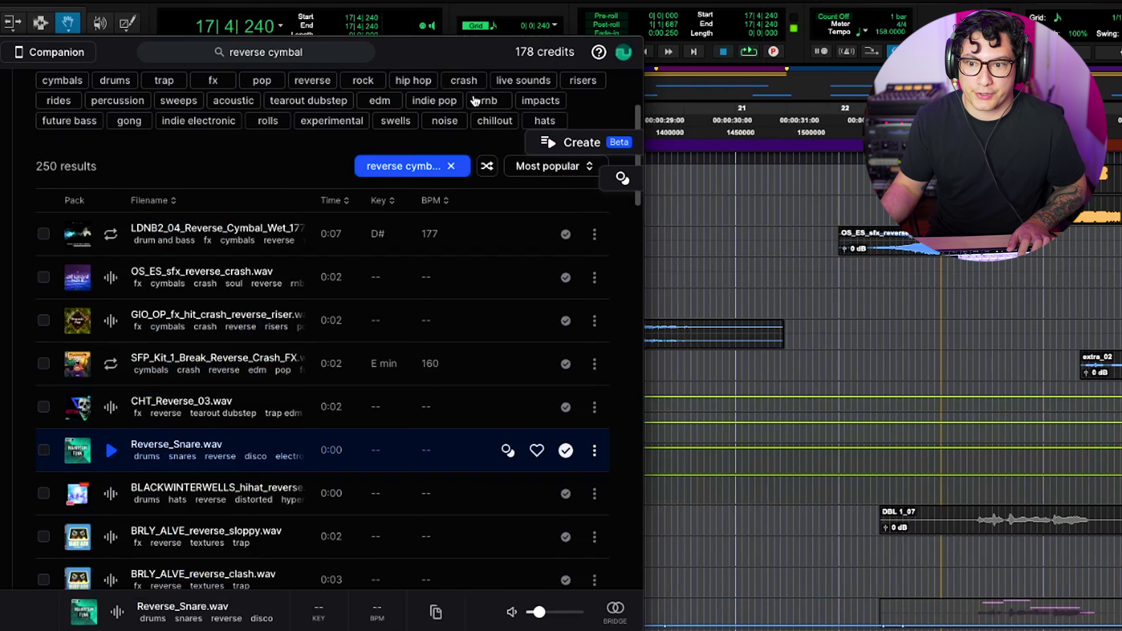
left_click(347, 58)
type("d")
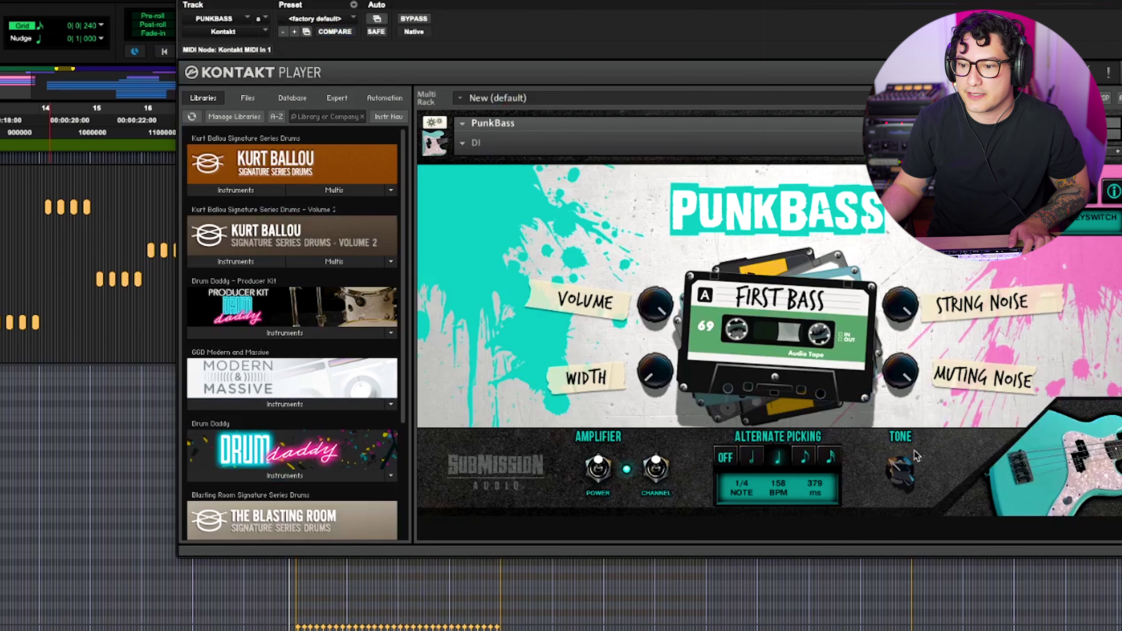
Adjust the PunkBass tone in Kontakt and fine-tune the RBass intensity on the PUNKBASS track to about -8.0.
left_click_drag(917, 455, 899, 440)
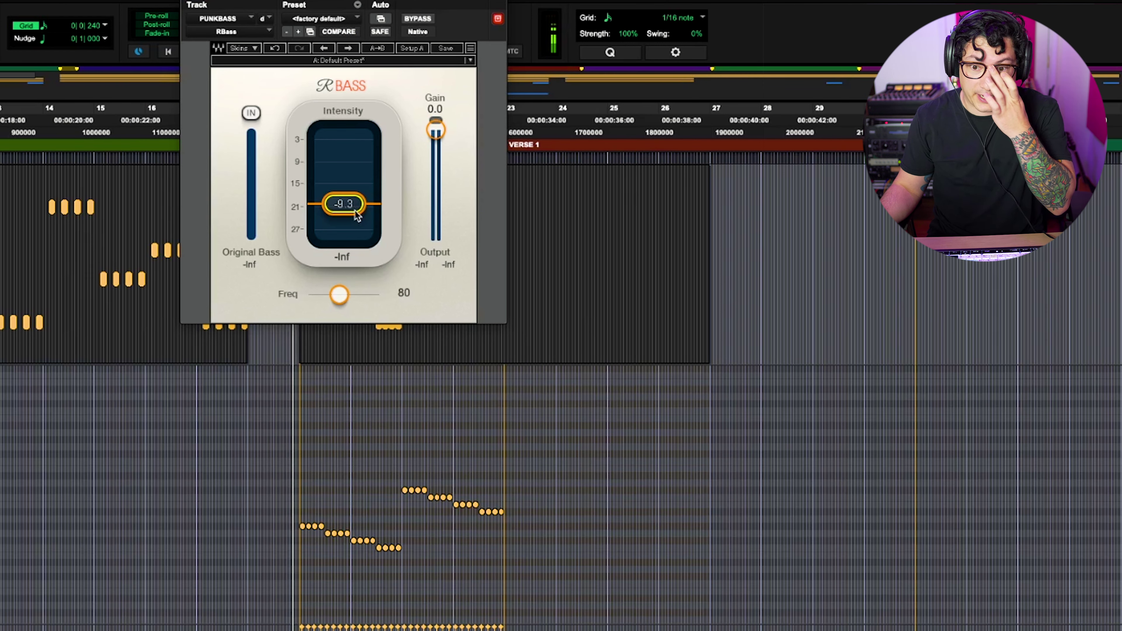
left_click_drag(357, 216, 357, 213)
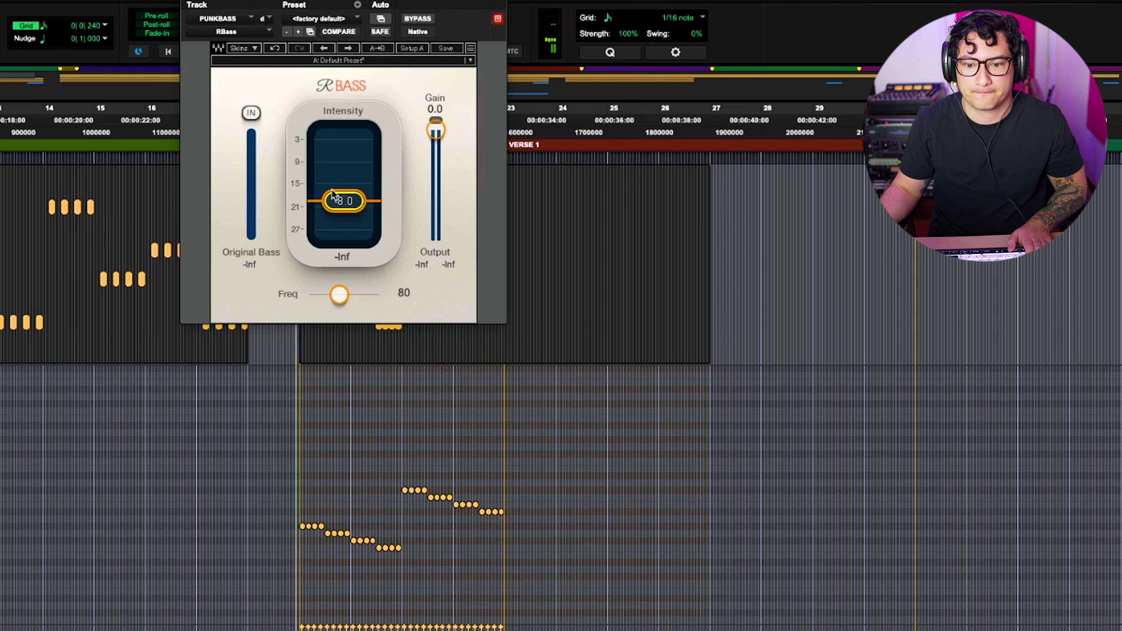
key("space")
left_click_drag(356, 208, 357, 210)
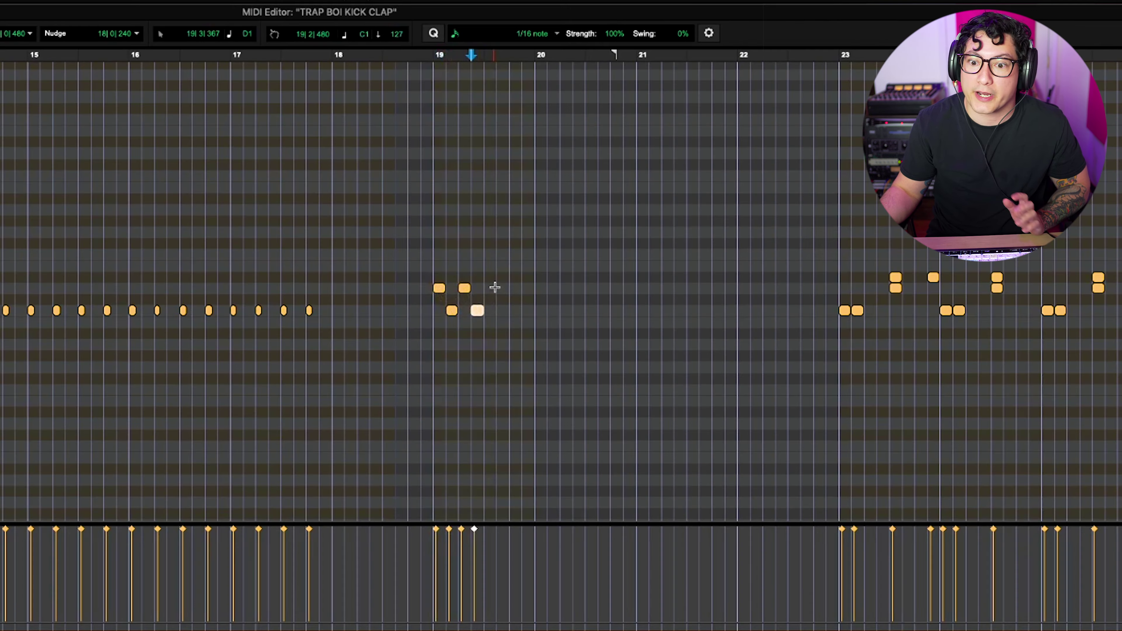
Repeat the alternating TRAP BOI KICK CLAP notes from bar 19 up to bar 23 and raise the upper notes one semitone.
left_click_drag(495, 285, 398, 349)
key("super+d")
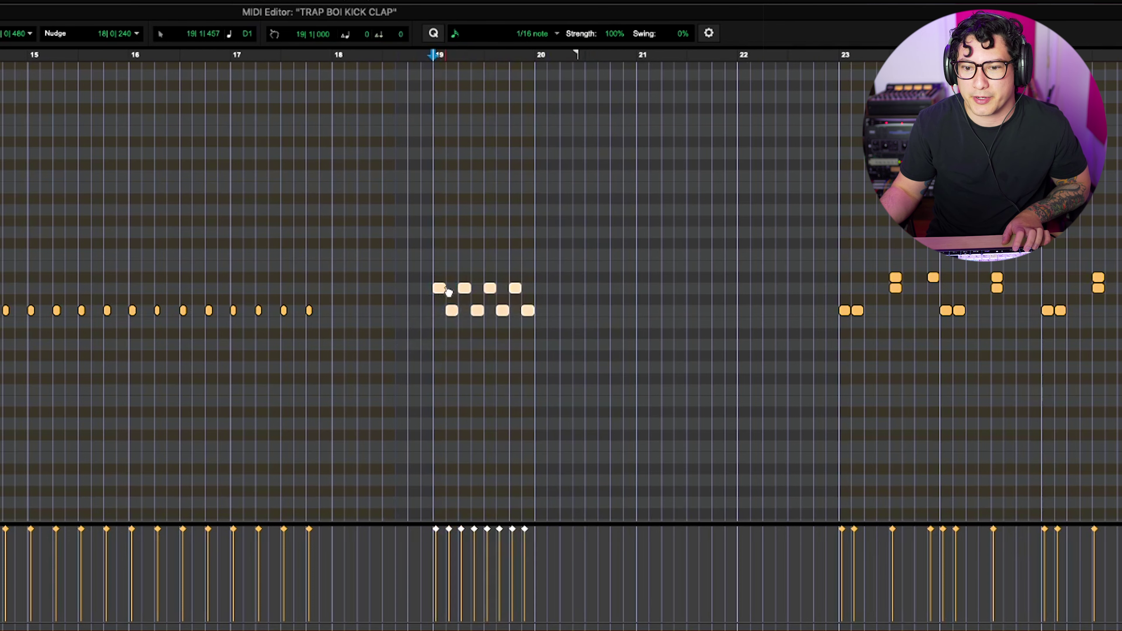
key("super+d")
key("super+d")
key("super+d")
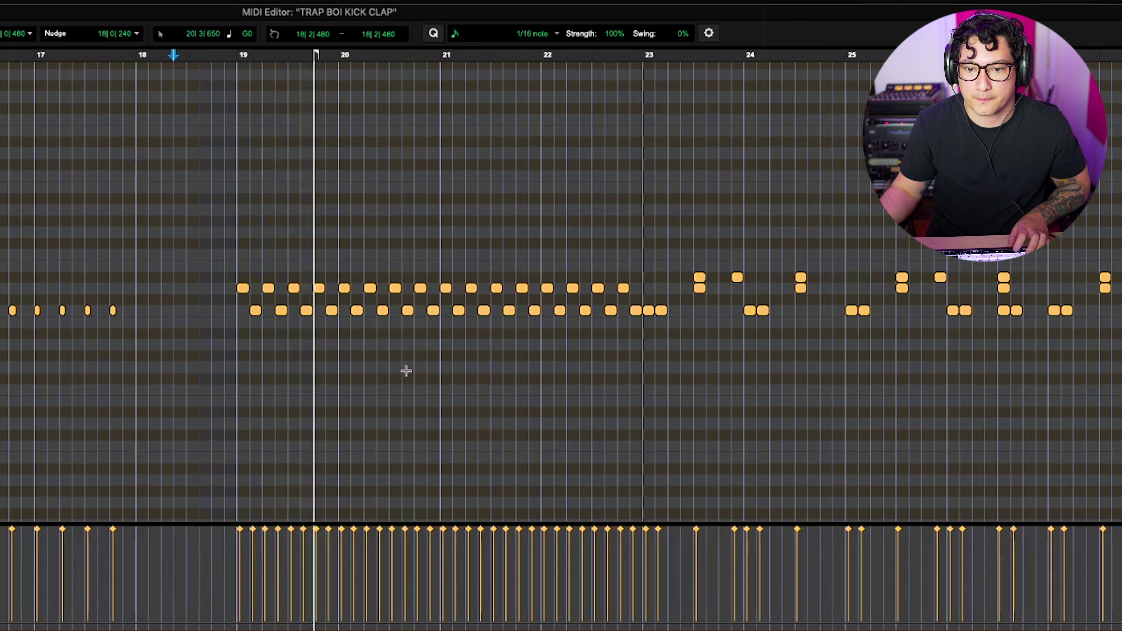
left_click_drag(164, 295, 165, 285)
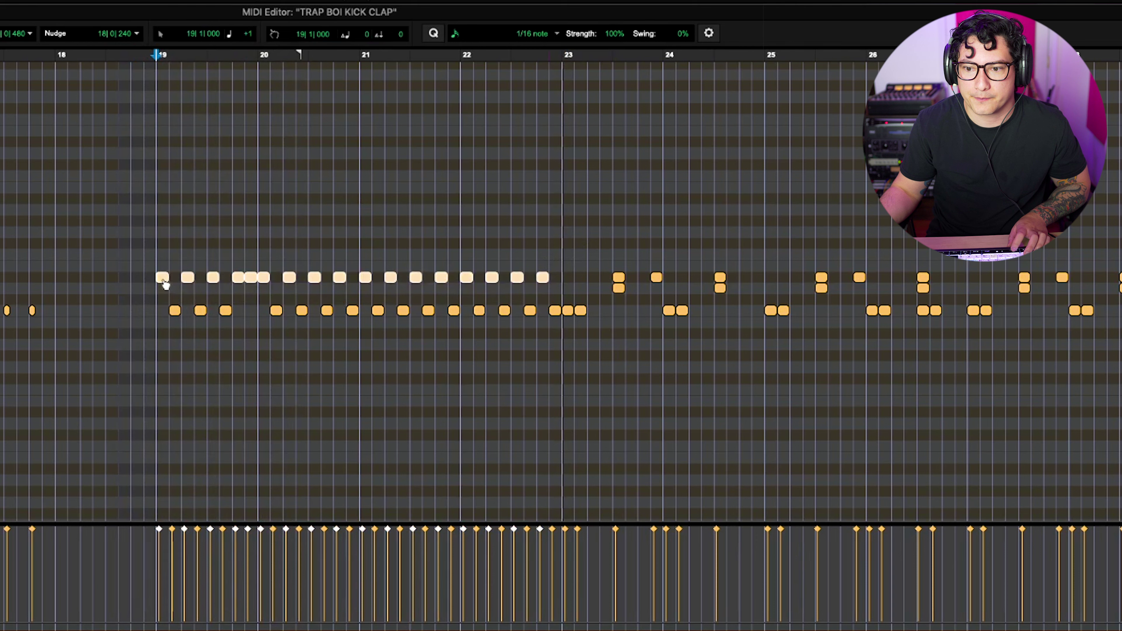
key("space")
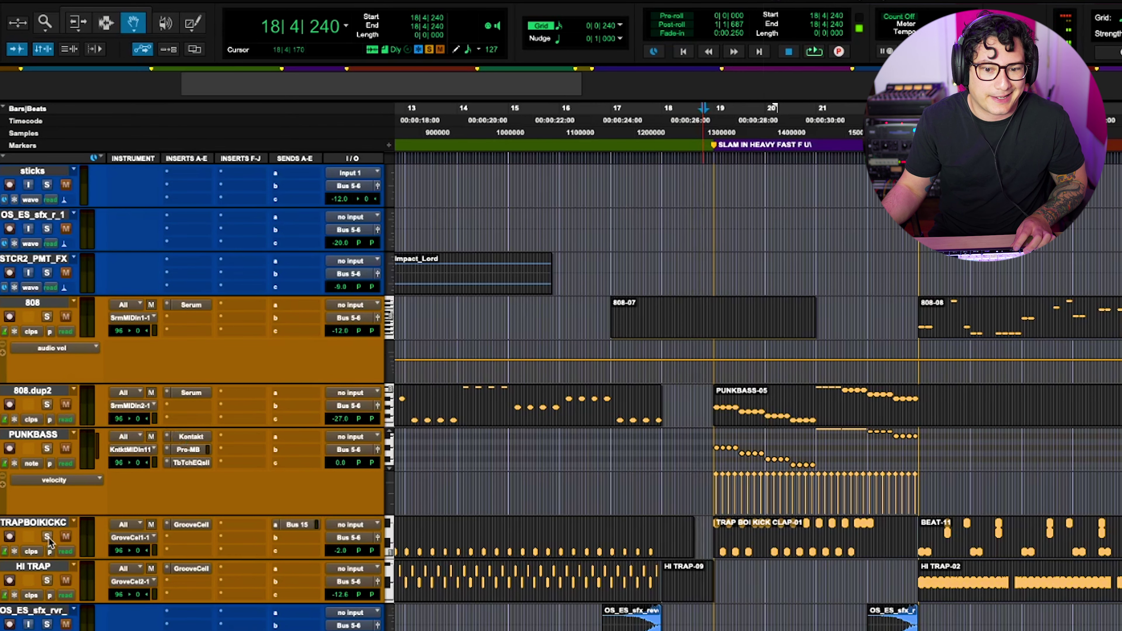
Play the soloed drums from 18|4|240 and enlarge the KICK track to show all of its inserts.
scroll(369, 509, "up", 15)
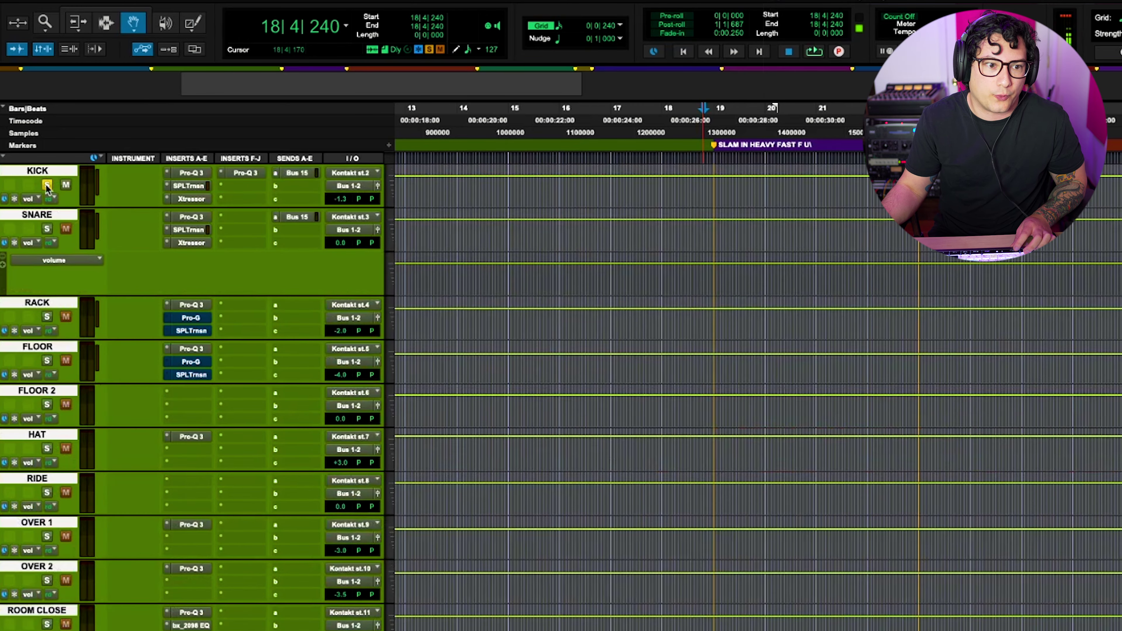
left_click(37, 171)
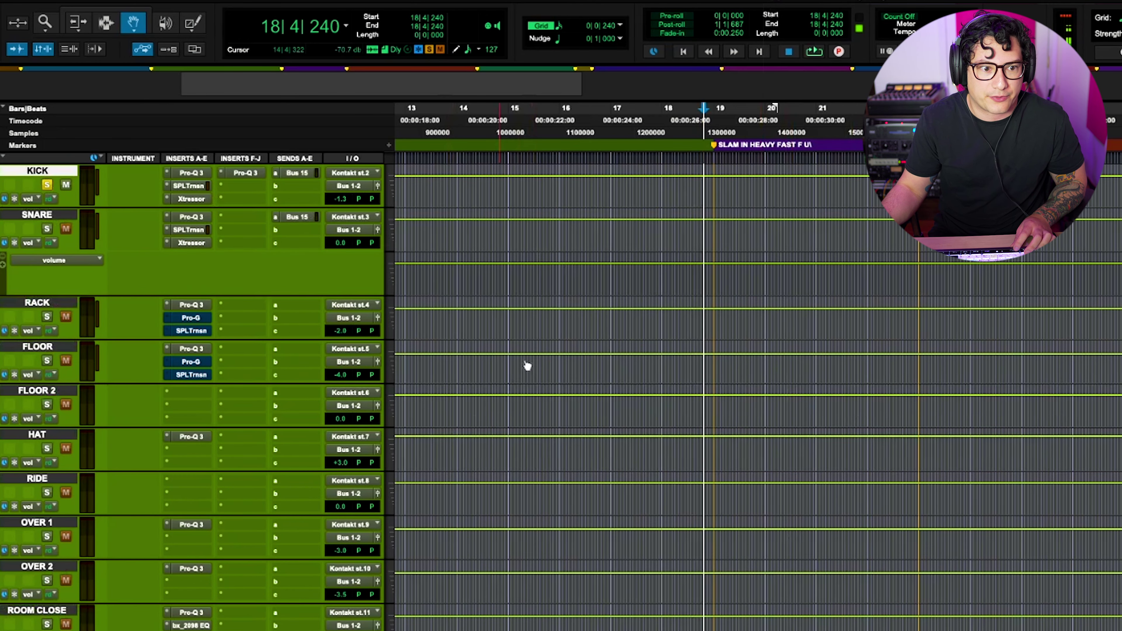
key("space")
scroll(574, 398, "down", 3)
scroll(621, 426, "up", 3)
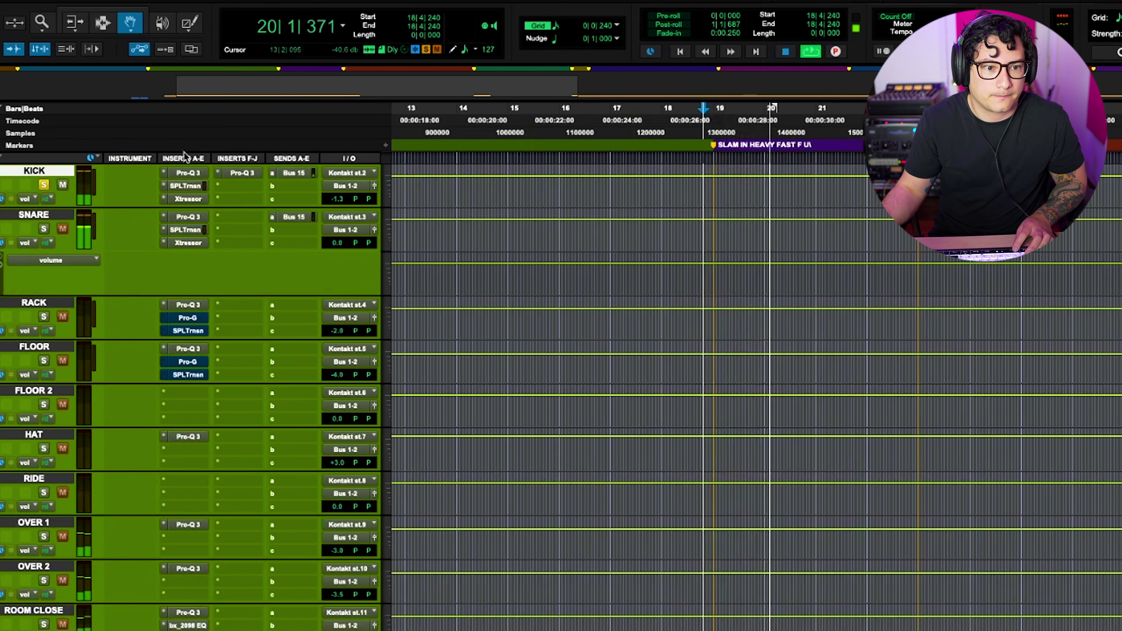
key("ctrl+Up")
key("space")
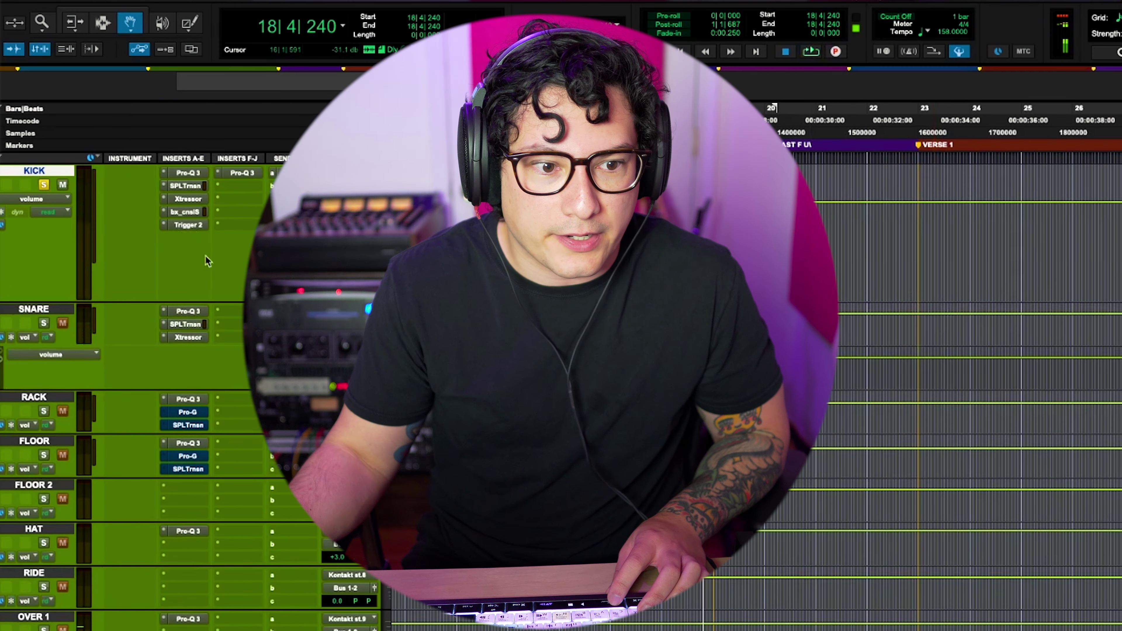
Remove the CLA Epic reverb insert from the DRUMS bus and play the soloed drums.
scroll(208, 261, "down", 7)
left_click(198, 508)
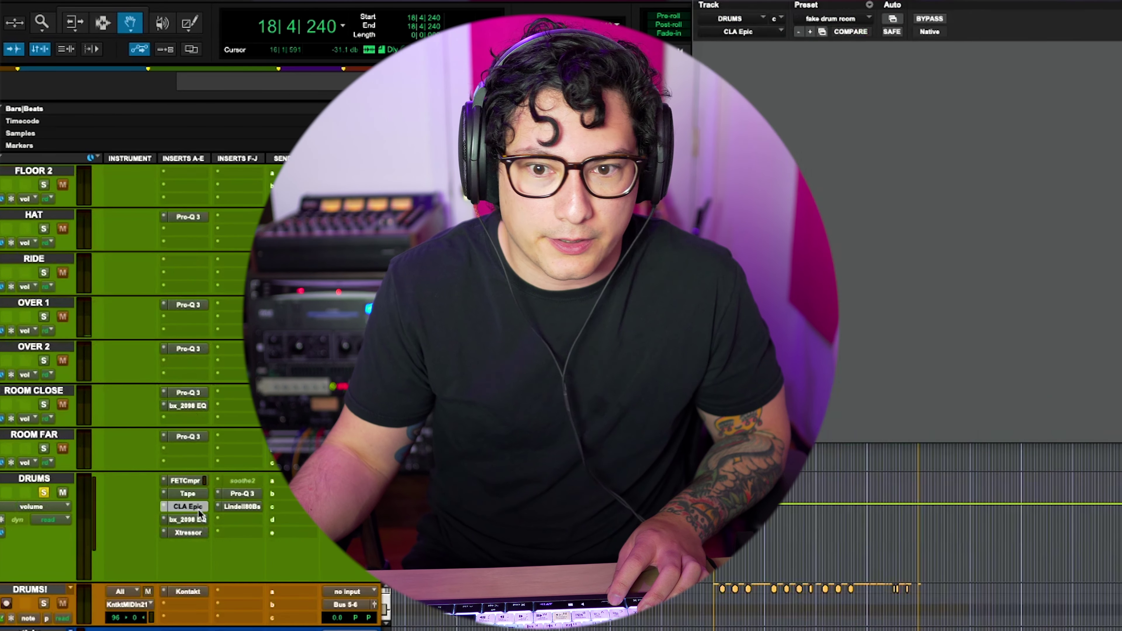
left_click(198, 508, "super")
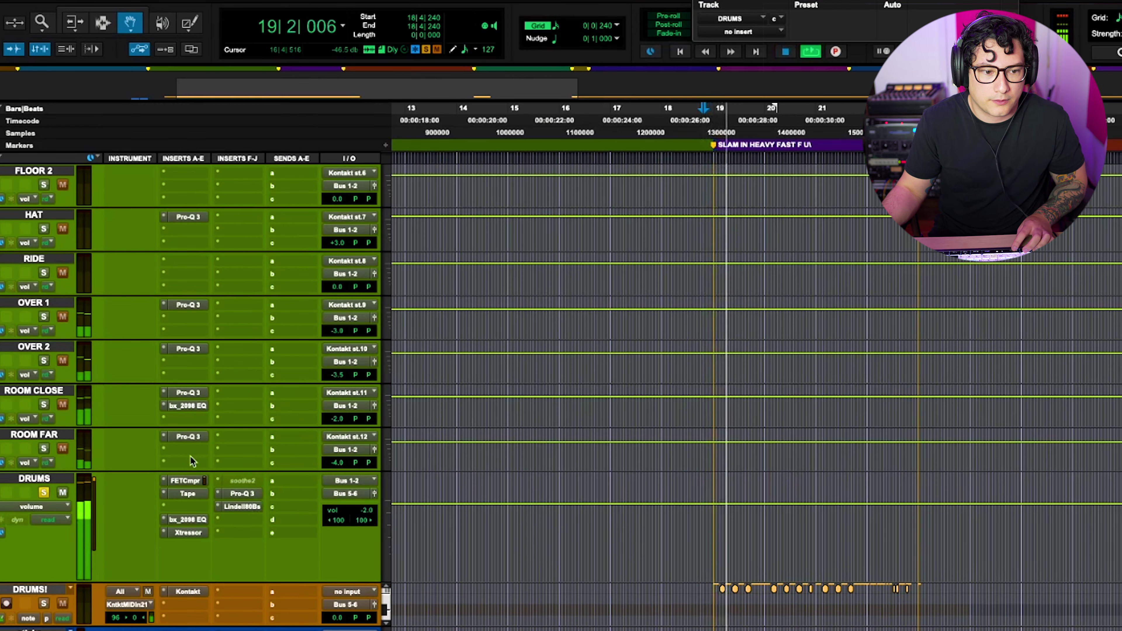
scroll(194, 456, "up", 8)
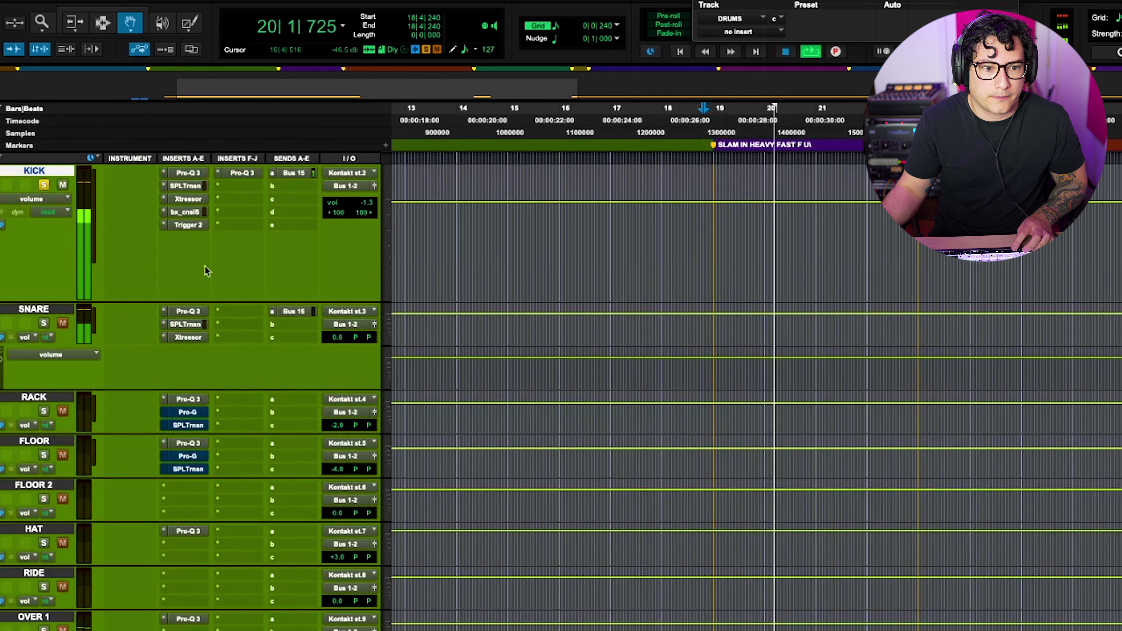
Remove the 42 Hz boost from the KICK track's Pro-Q 3 and play the soloed kick.
key("space")
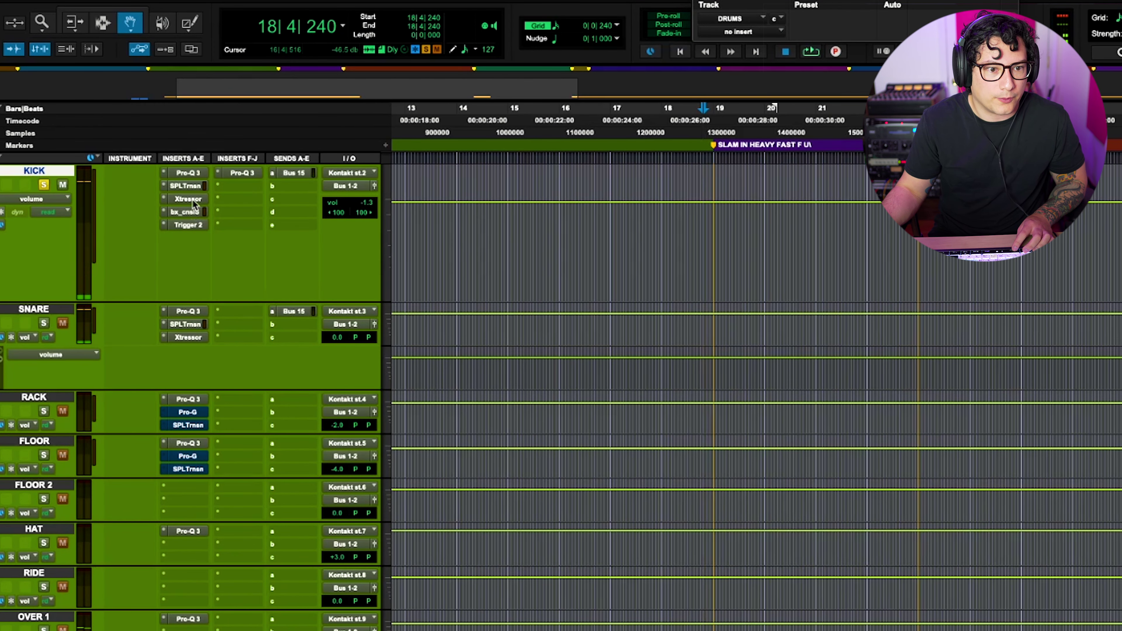
right_click(195, 189)
left_click(188, 172)
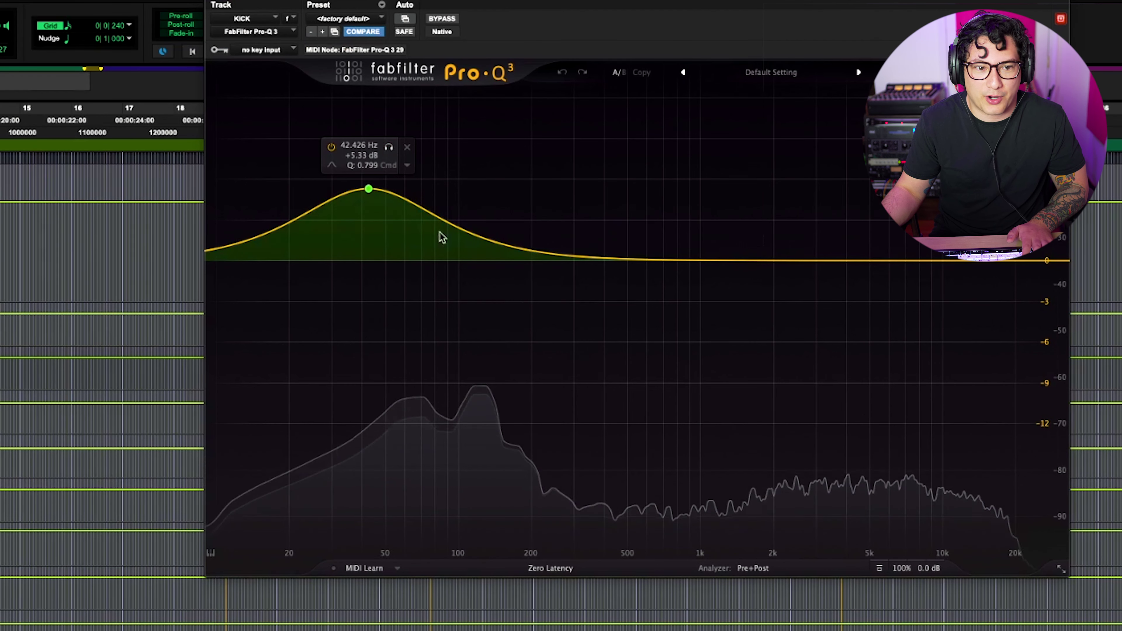
left_click(406, 146)
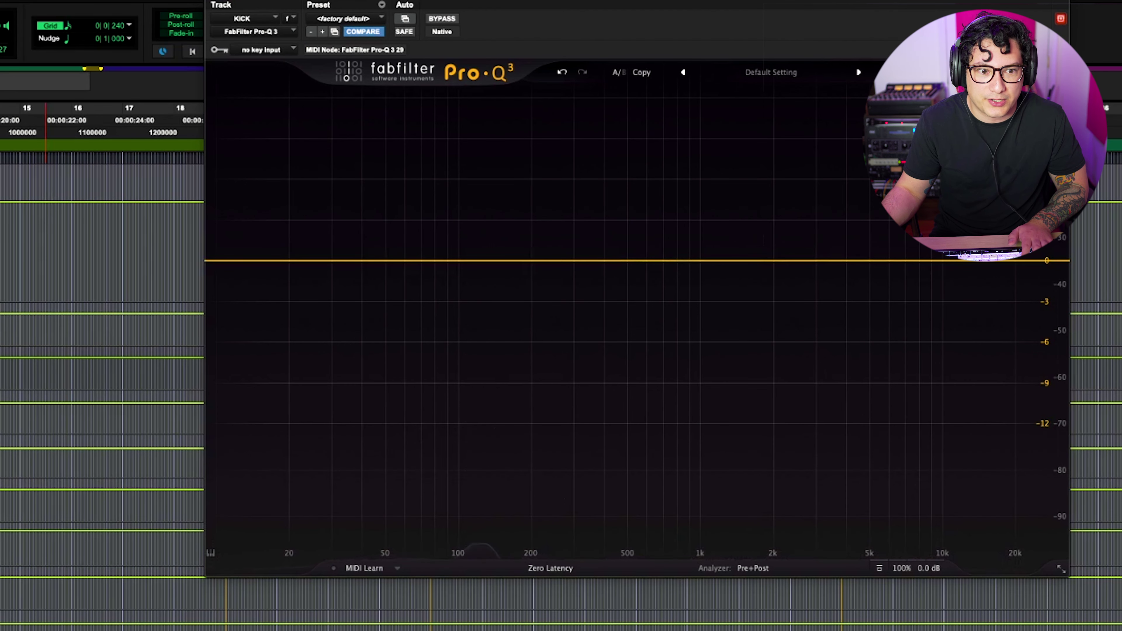
key("space")
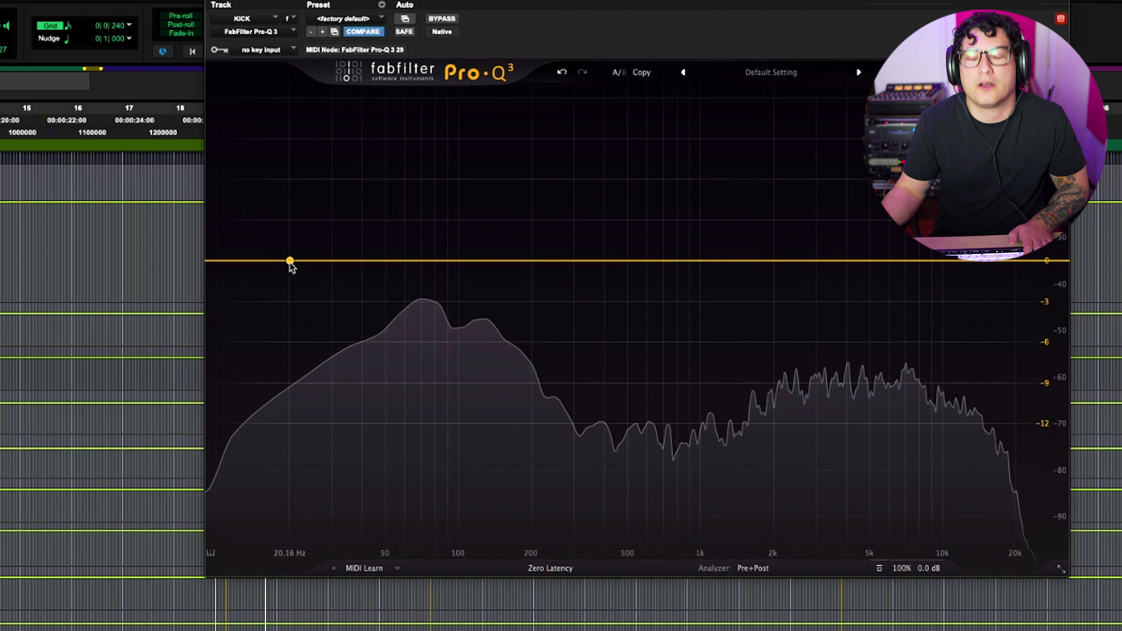
key("space")
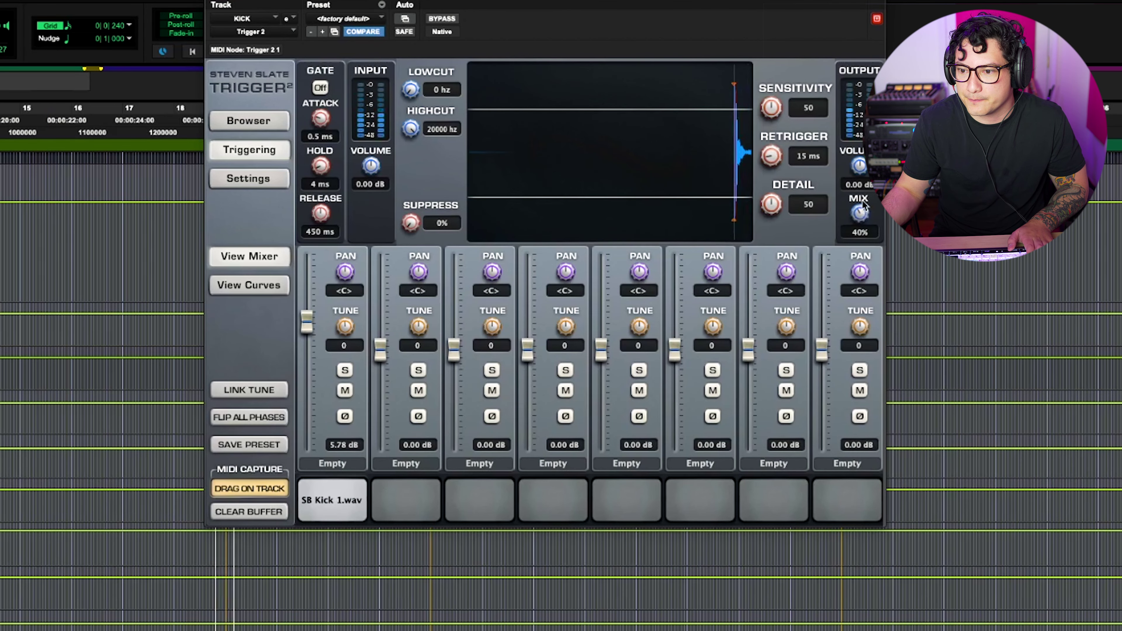
Set Trigger 2 on the KICK track to a 50% mix, with SB Kick 1.wav tuned to 9 and its release at 0.20 s.
left_click_drag(864, 205, 864, 197)
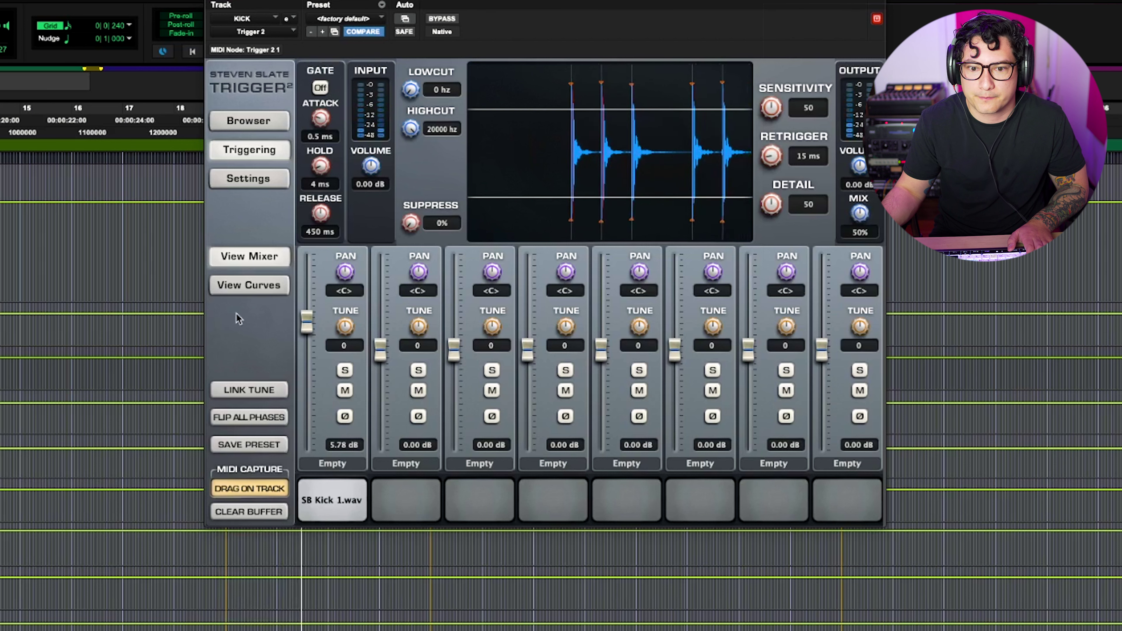
left_click_drag(346, 327, 347, 319)
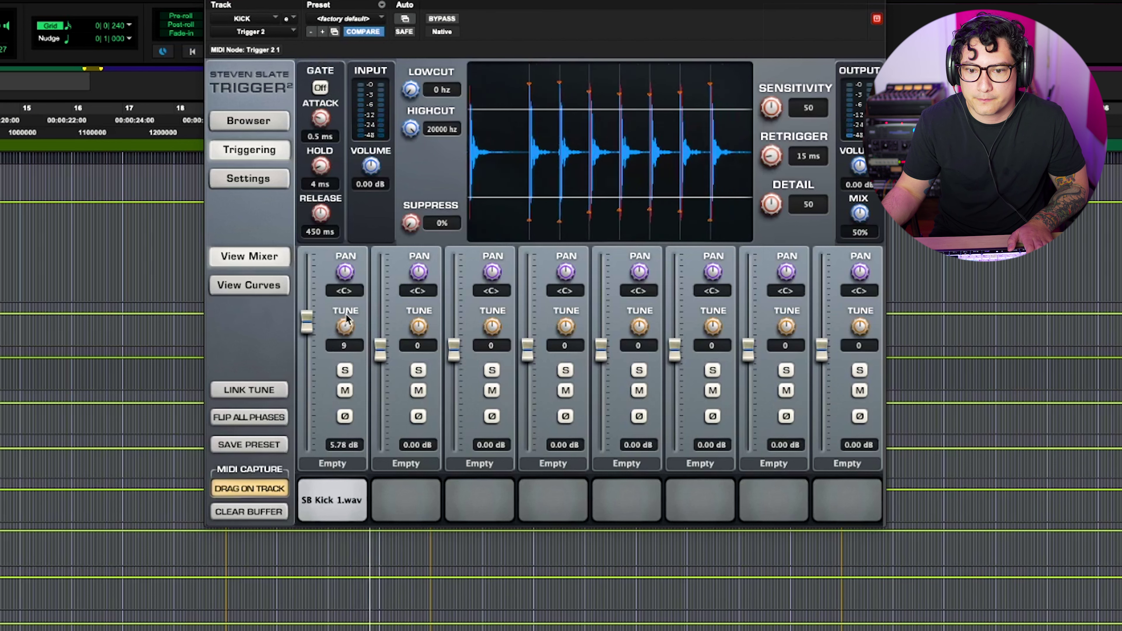
left_click(250, 285)
left_click_drag(325, 345, 322, 358)
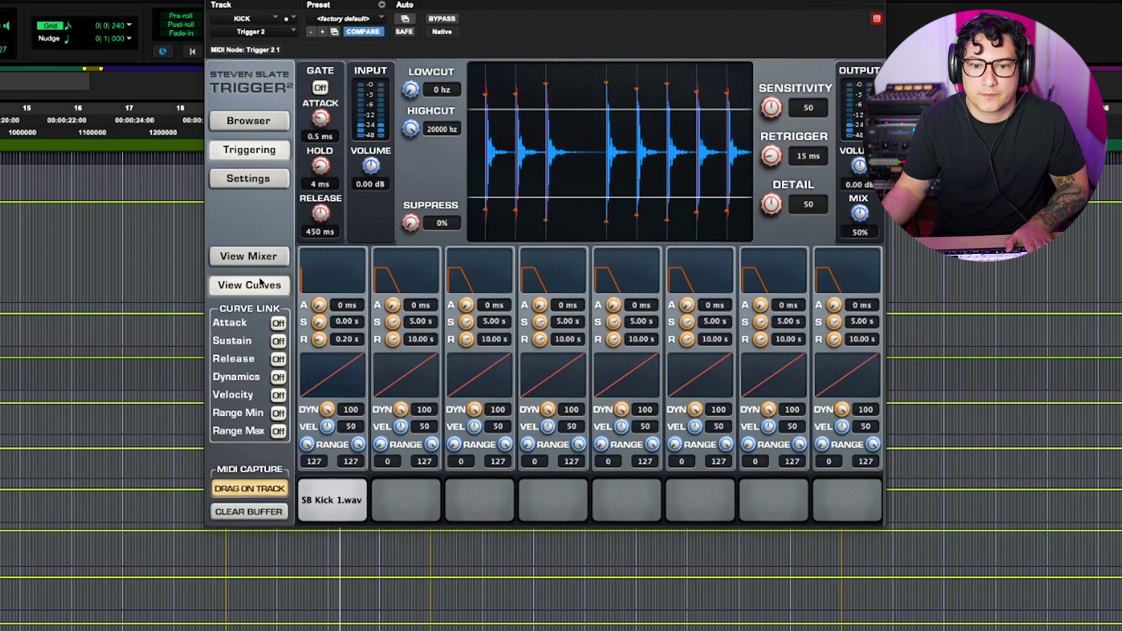
left_click(248, 257)
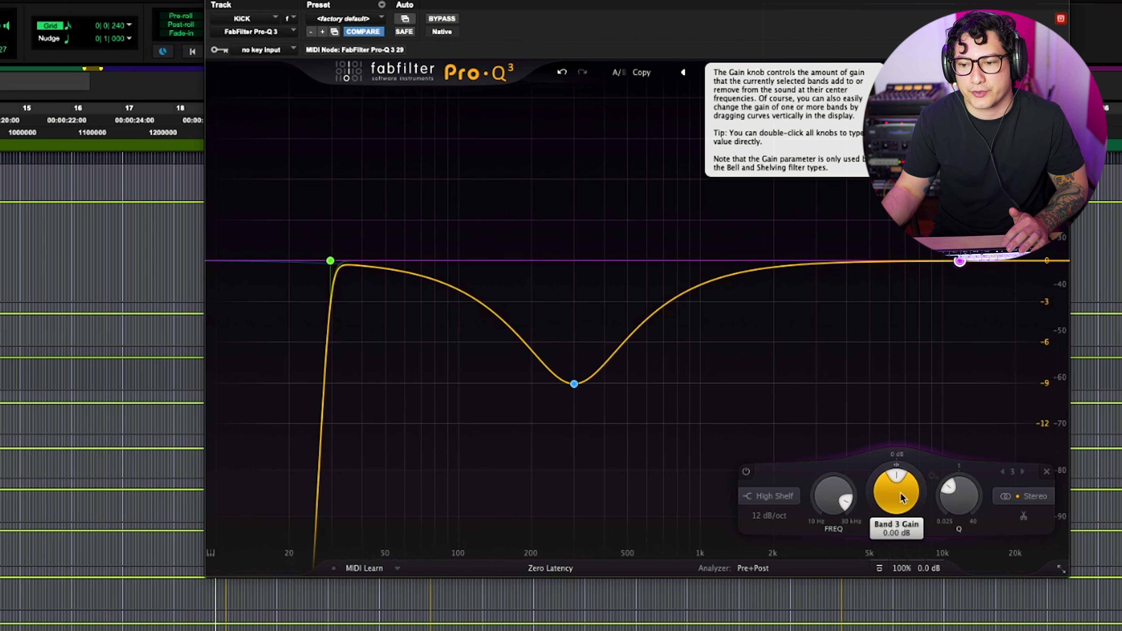
Raise the gain of the high shelf band in the KICK track's Pro-Q 3.
left_click_drag(901, 497, 896, 495)
mouse_move(389, 268)
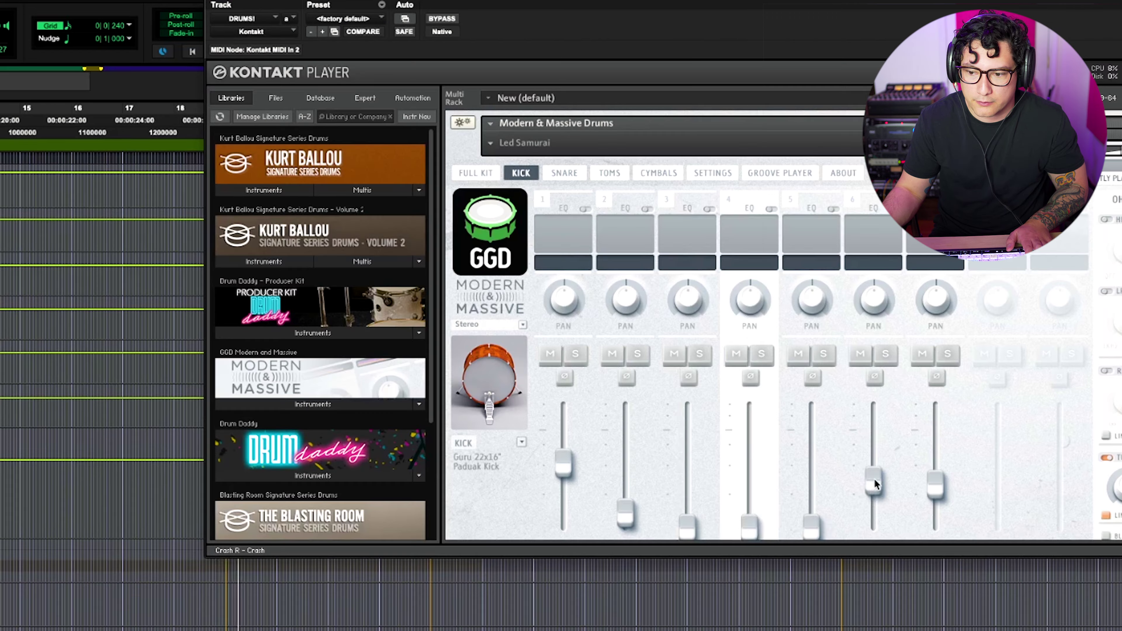
Pull the kick's two room faders fully down in the Modern & Massive mixer and slightly lower the close kick mic.
left_click_drag(936, 489, 936, 531)
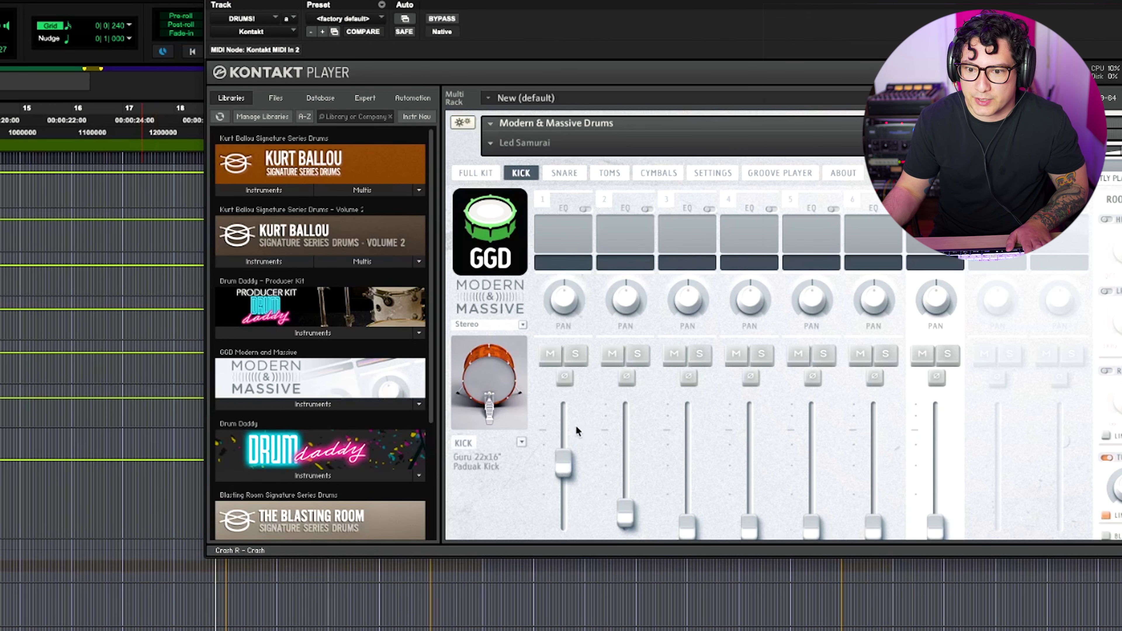
left_click(569, 465)
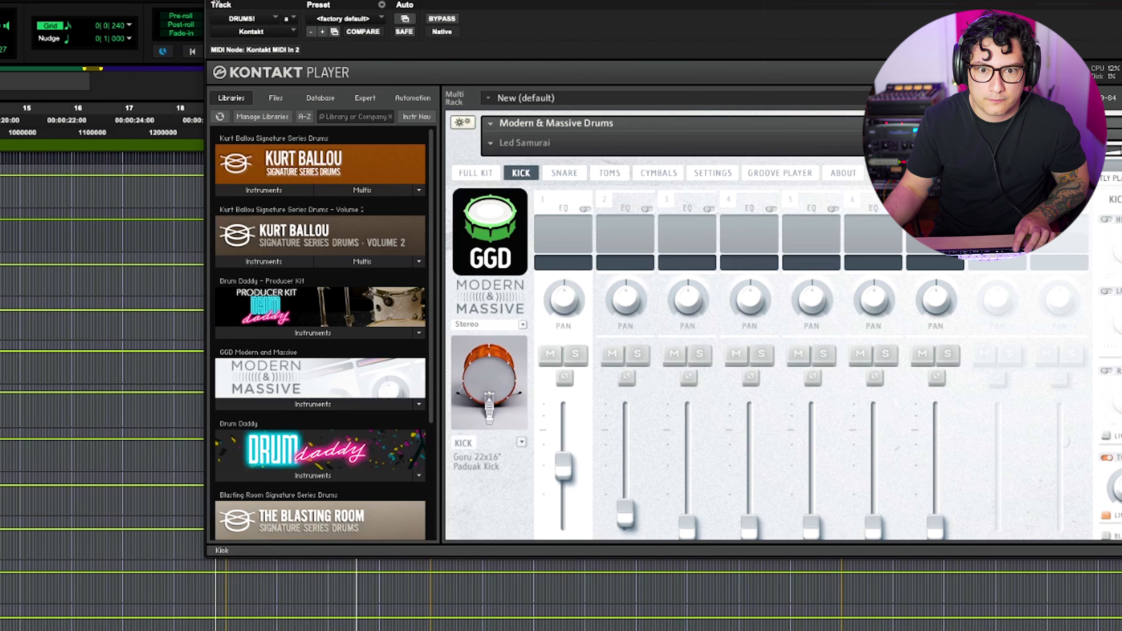
left_click(216, 2)
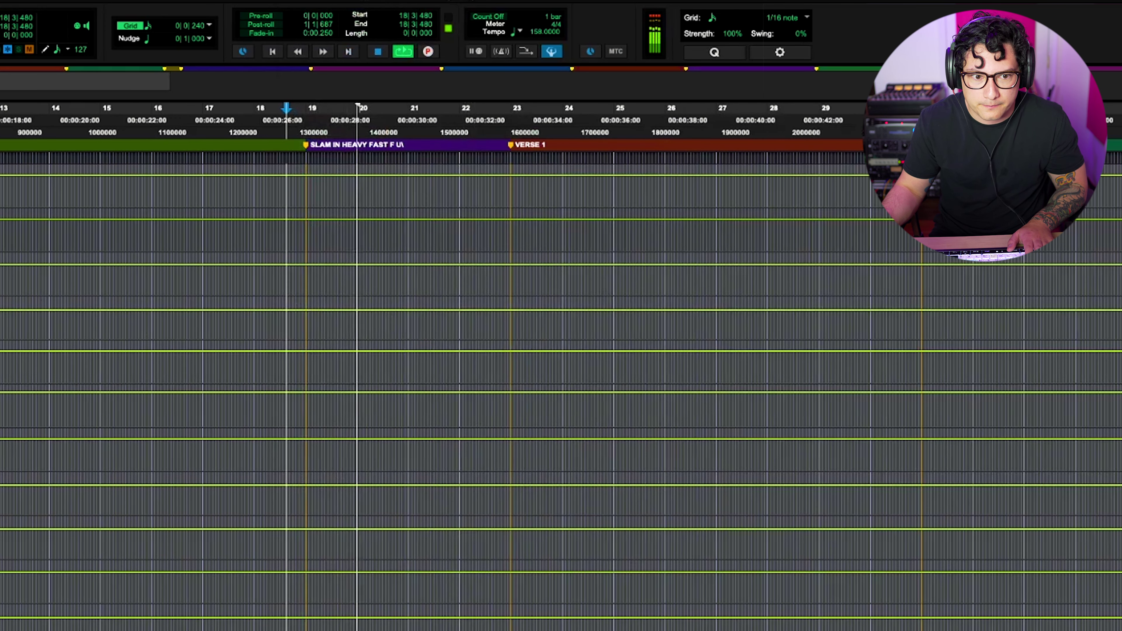
Delete the high shelf band from the KICK track's Pro-Q 3 and close the equalizer.
scroll(561, 398, "up", 1)
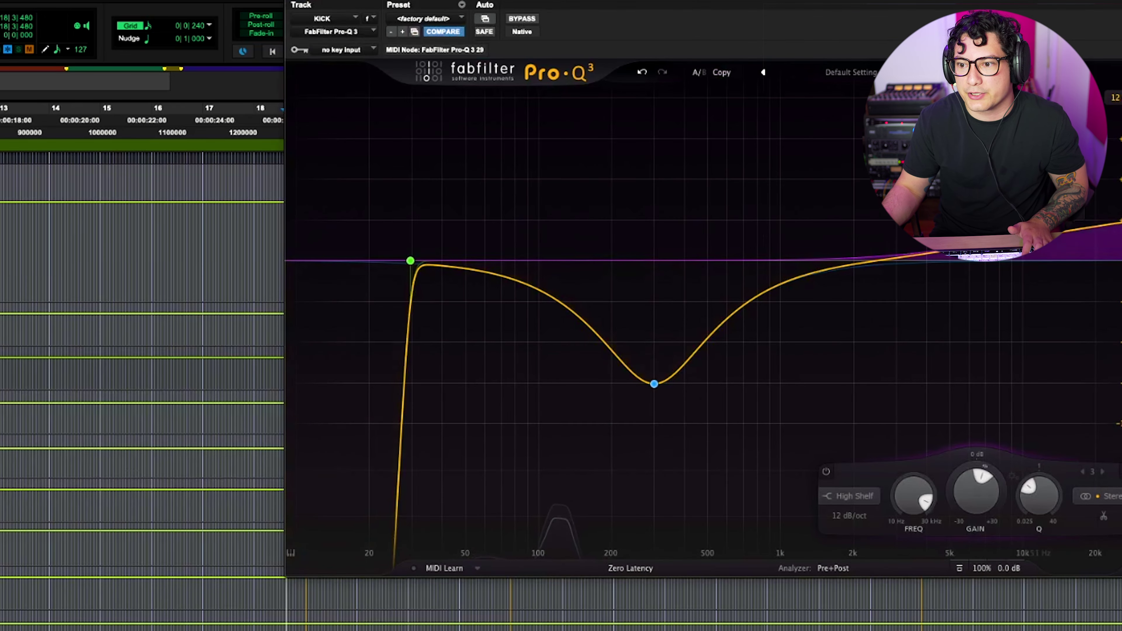
key("Delete")
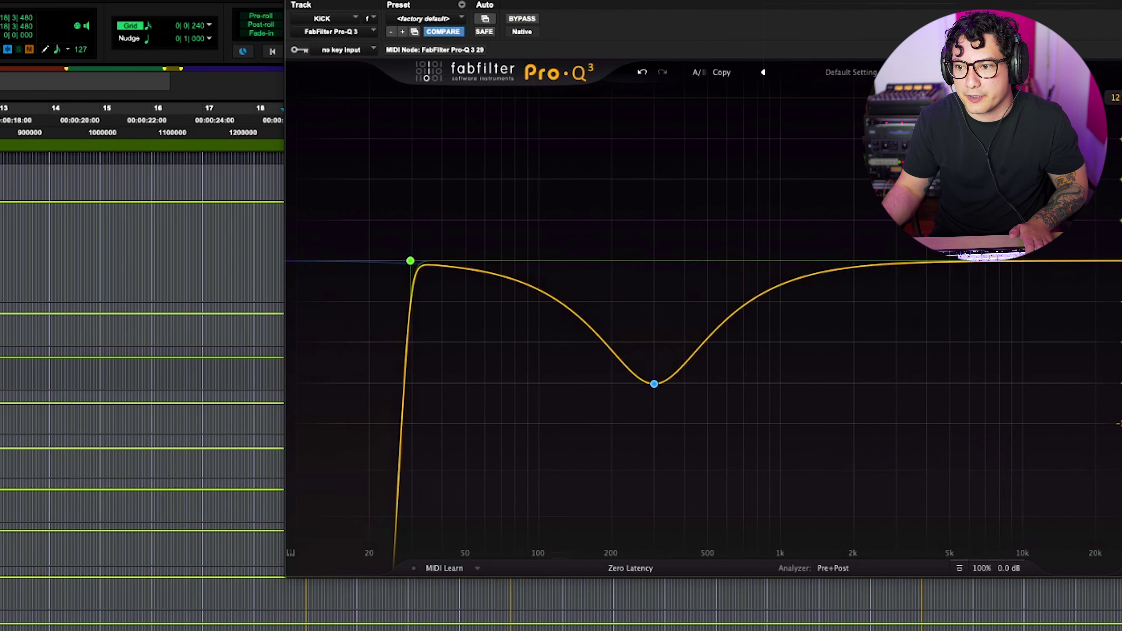
left_click(297, 4)
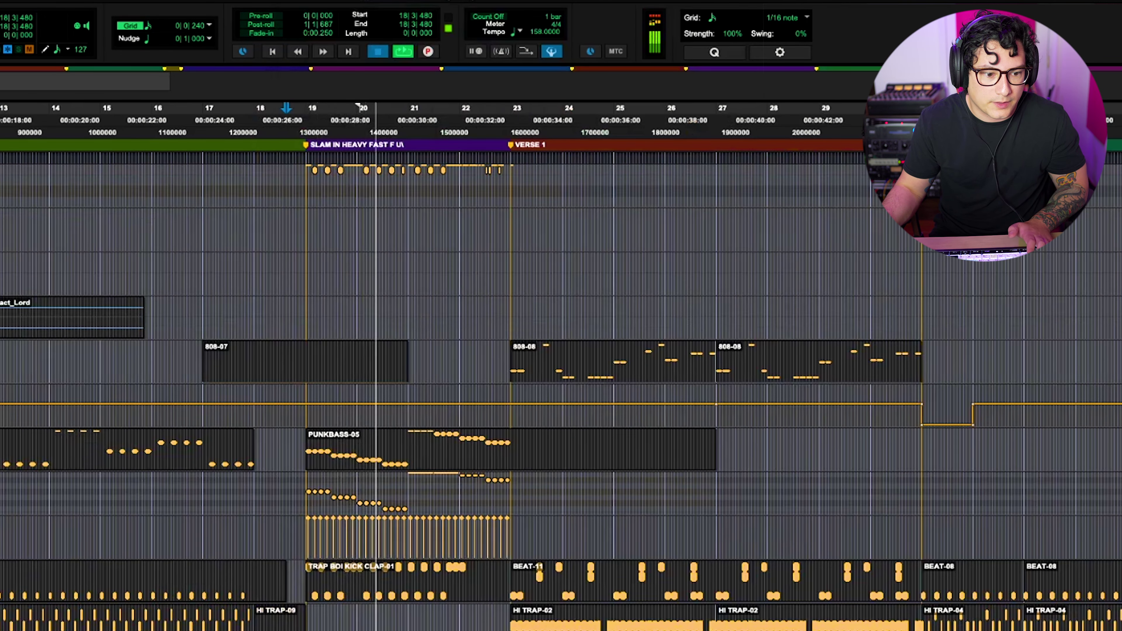
Try inverting the output phase of the KICK track's Pro-Q 3 while the drums play.
key("space")
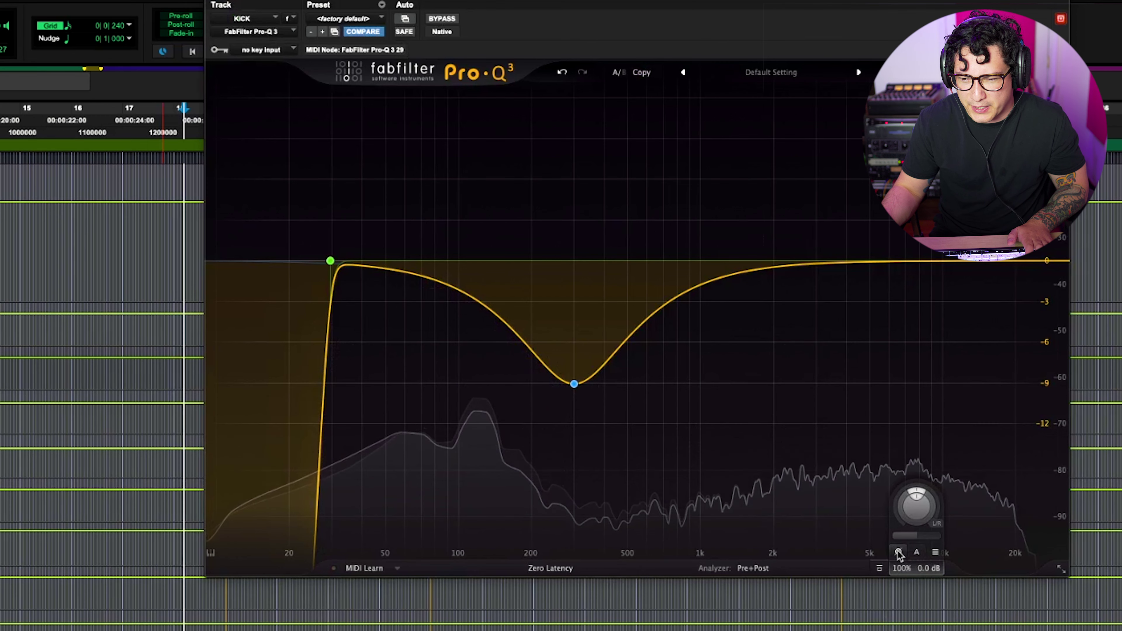
left_click(899, 552)
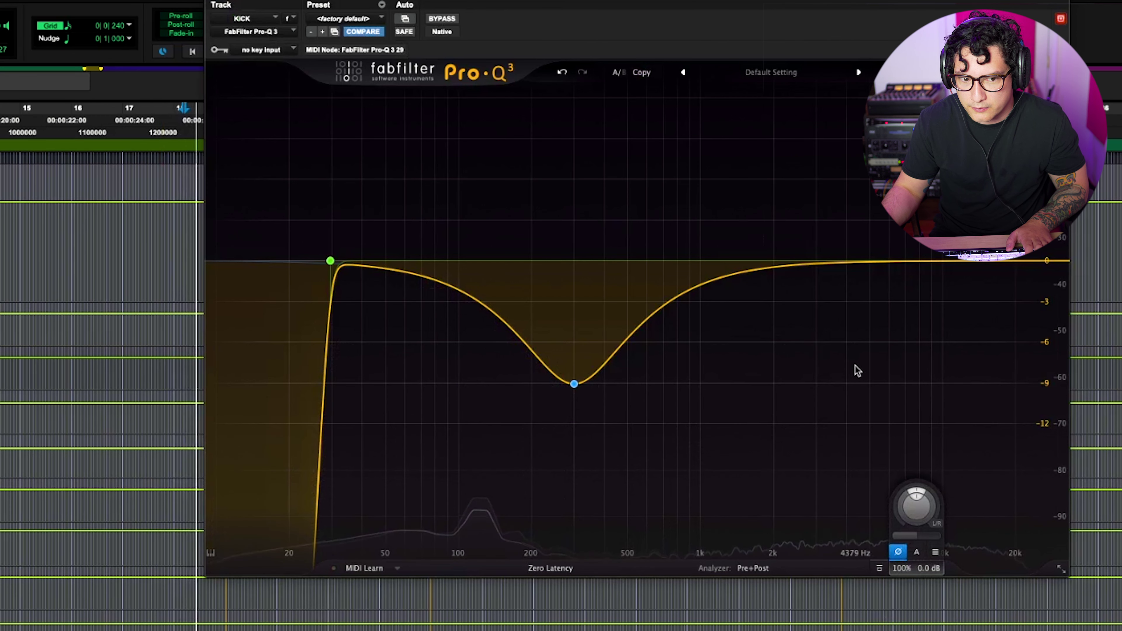
left_click(898, 553)
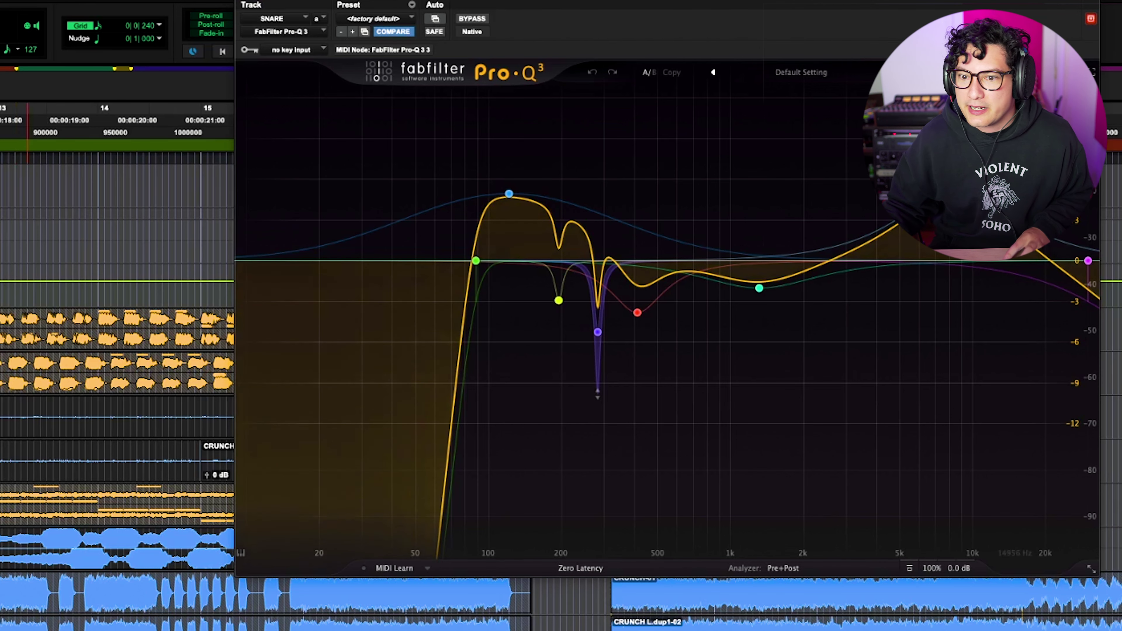
Flatten the low boost to 0 dB and lower the high cut frequency in the SNARE track's Pro-Q 3.
mouse_move(535, 201)
left_click_drag(508, 196, 511, 259)
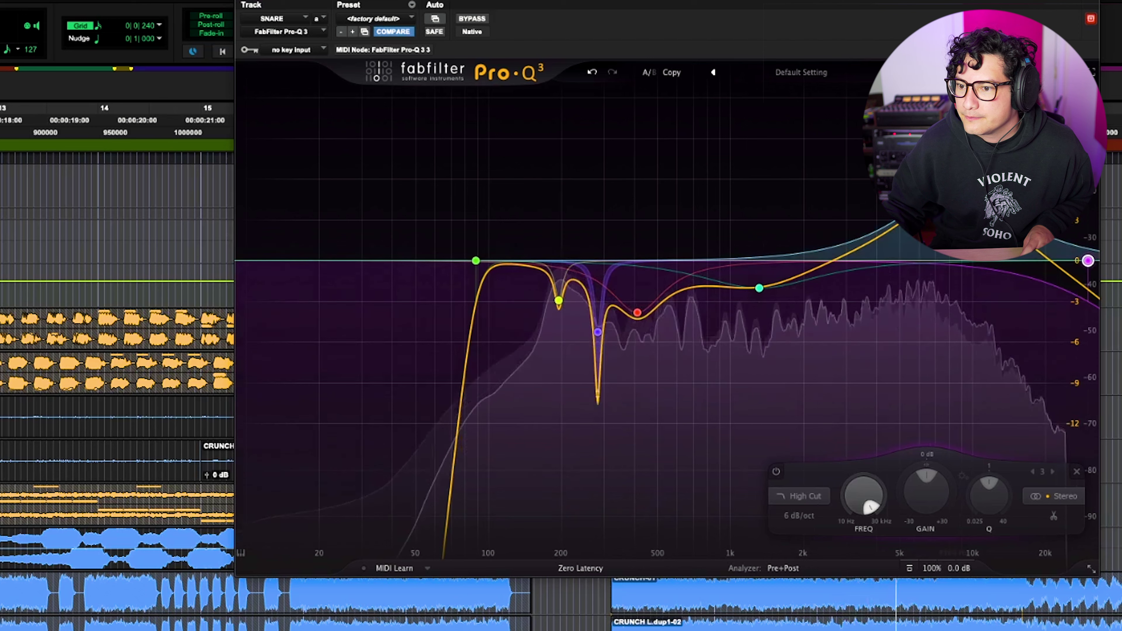
left_click_drag(1088, 261, 1031, 260)
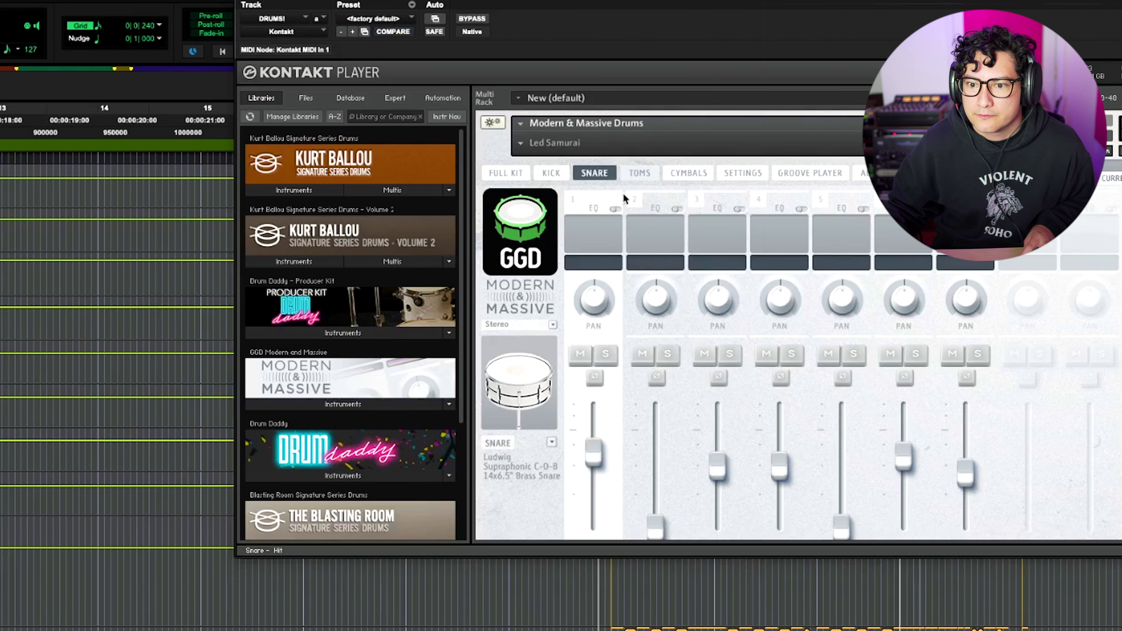
Raise the snare's OH LDC and OH SDC faders in Kontakt and slightly lower its ROOM CLOSE fader.
scroll(950, 428, "down", 3)
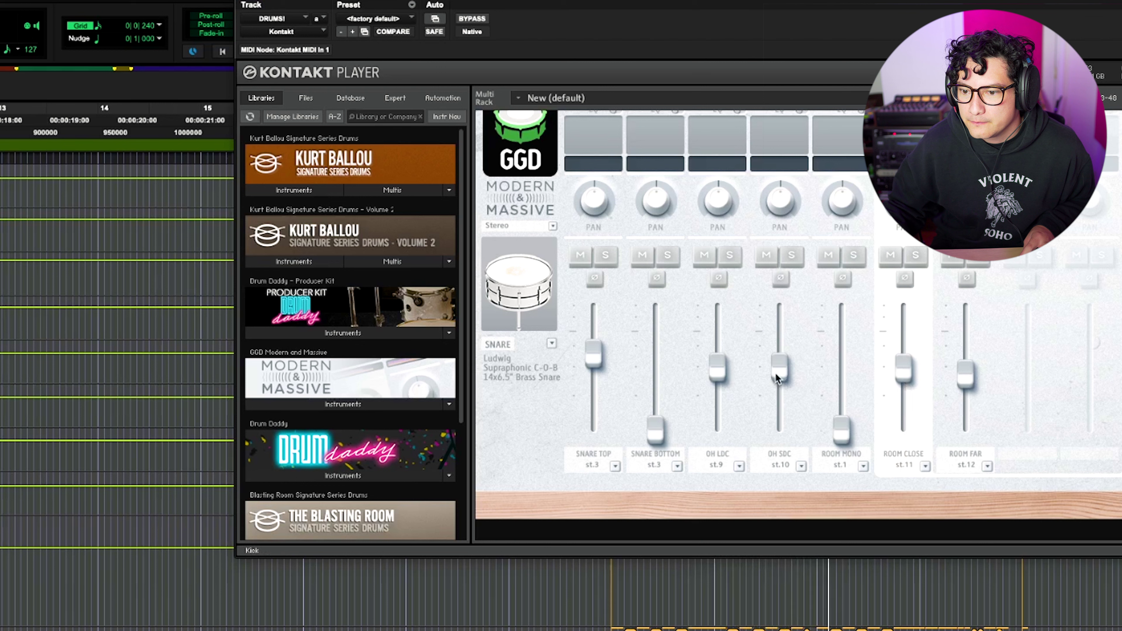
left_click_drag(776, 373, 776, 305)
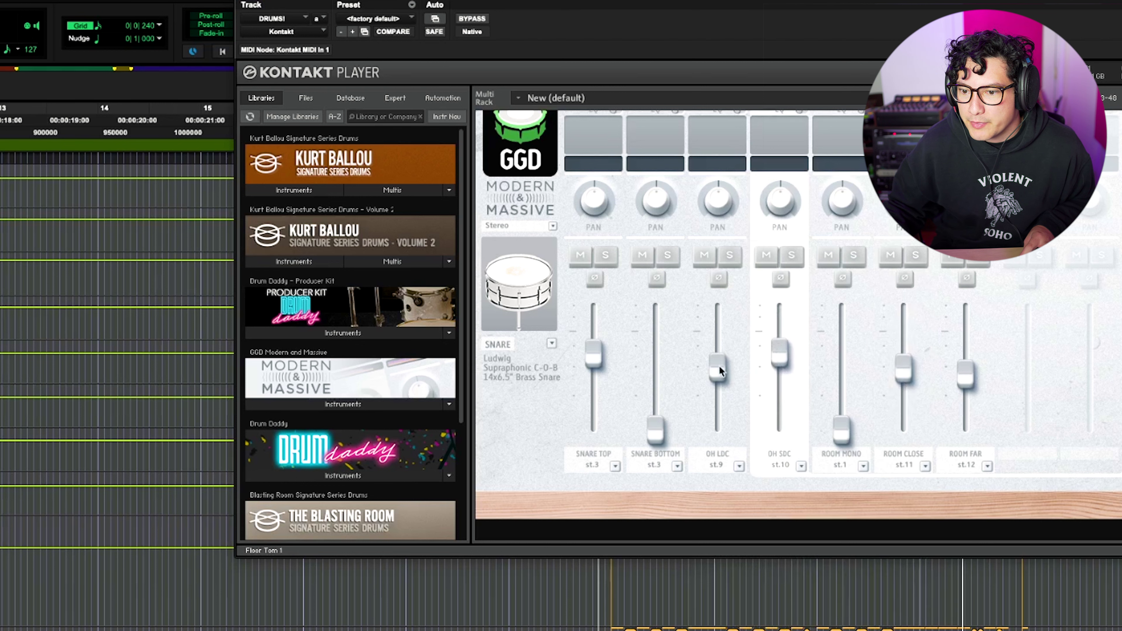
left_click_drag(719, 366, 721, 331)
left_click_drag(782, 352, 720, 331)
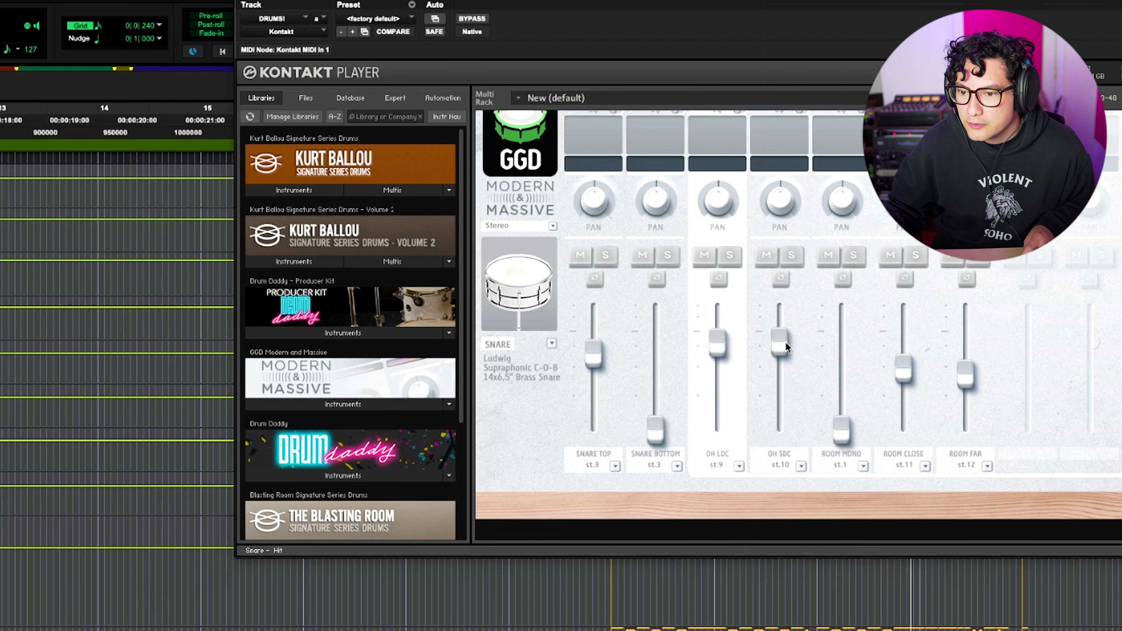
left_click_drag(785, 343, 782, 333)
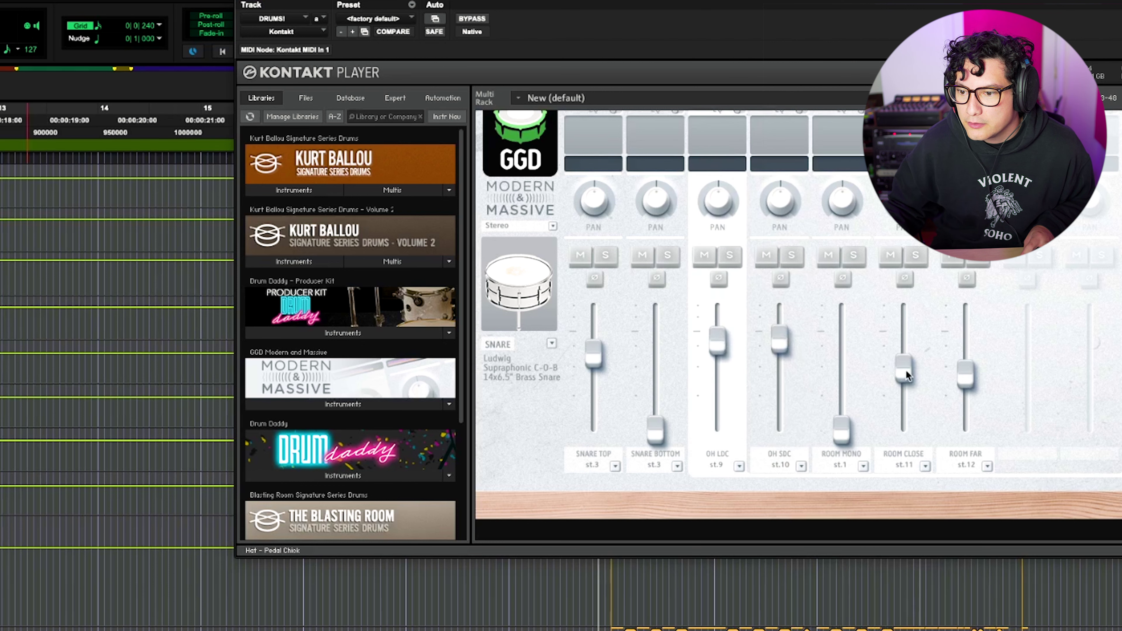
left_click_drag(906, 371, 907, 375)
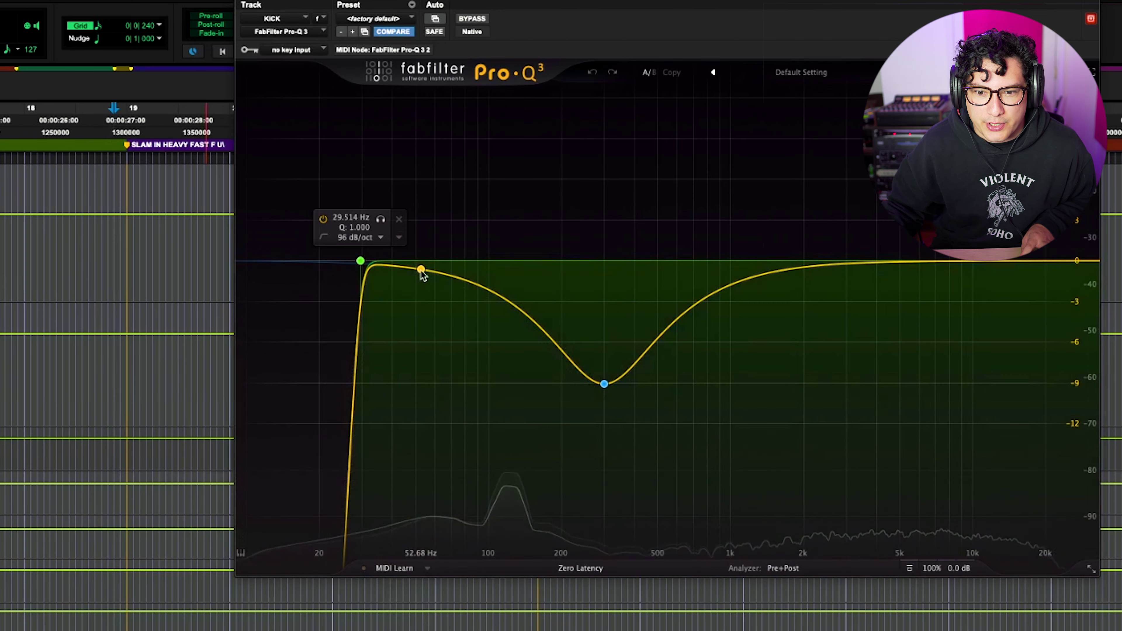
Add a slight cut at about 53 Hz in the KICK track's Pro-Q 3 while checking playback.
left_click_drag(420, 266, 420, 286)
left_click_drag(421, 300, 423, 293)
key("space")
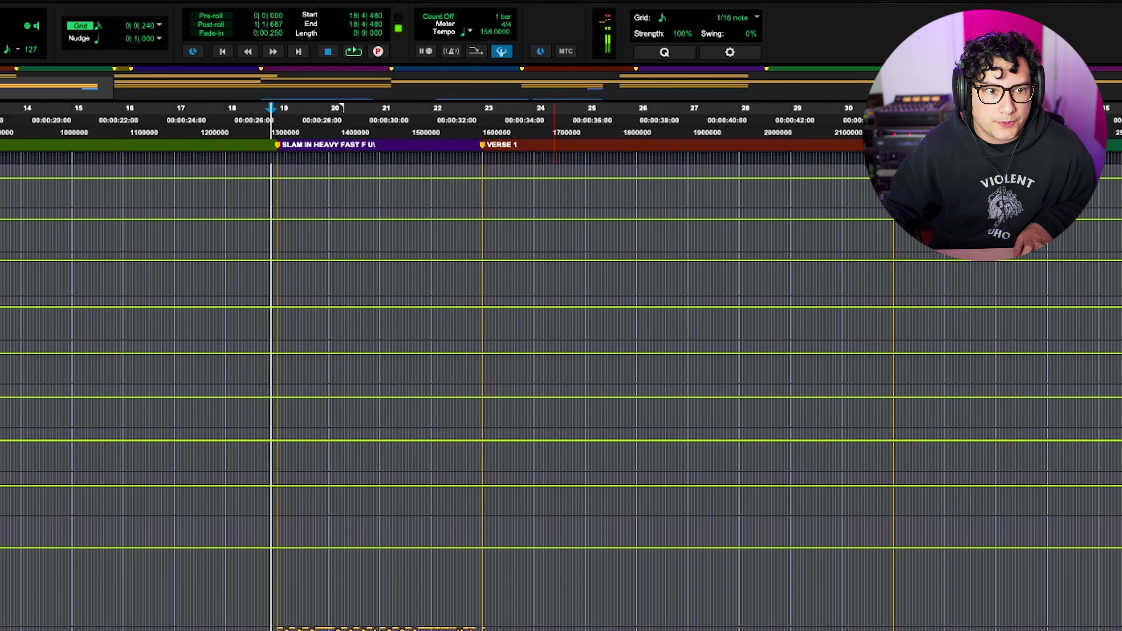
Set the grid to 1 bar and commit bar 22 of the DRUMS track to an audio clip.
left_click(118, 27)
left_click(133, 7)
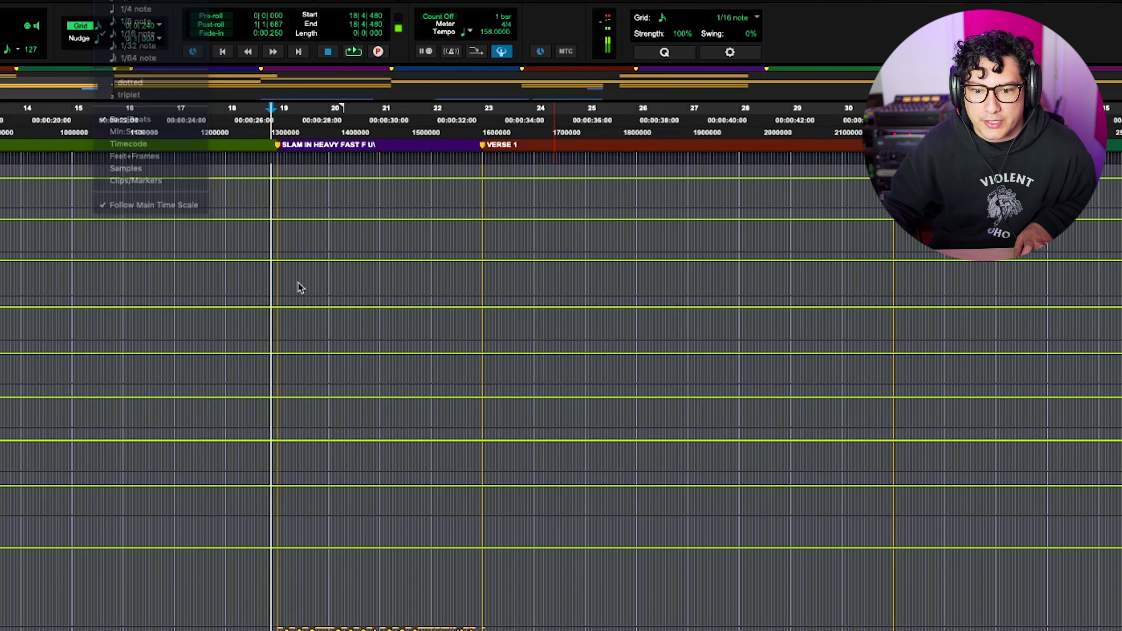
left_click_drag(426, 552, 461, 567)
right_click(462, 558)
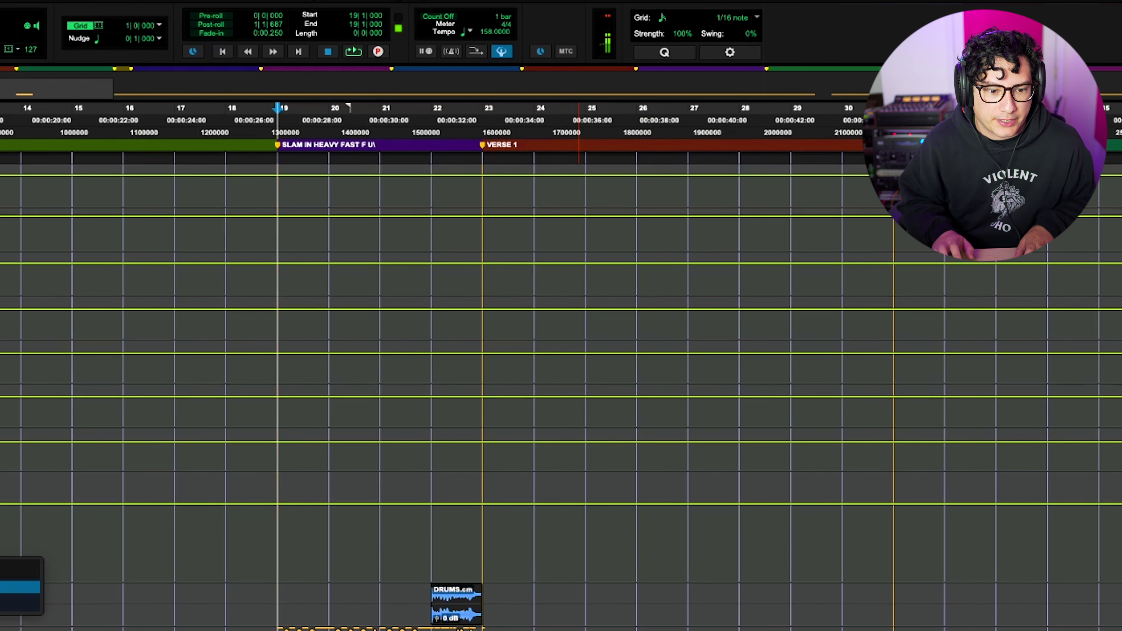
key("Return")
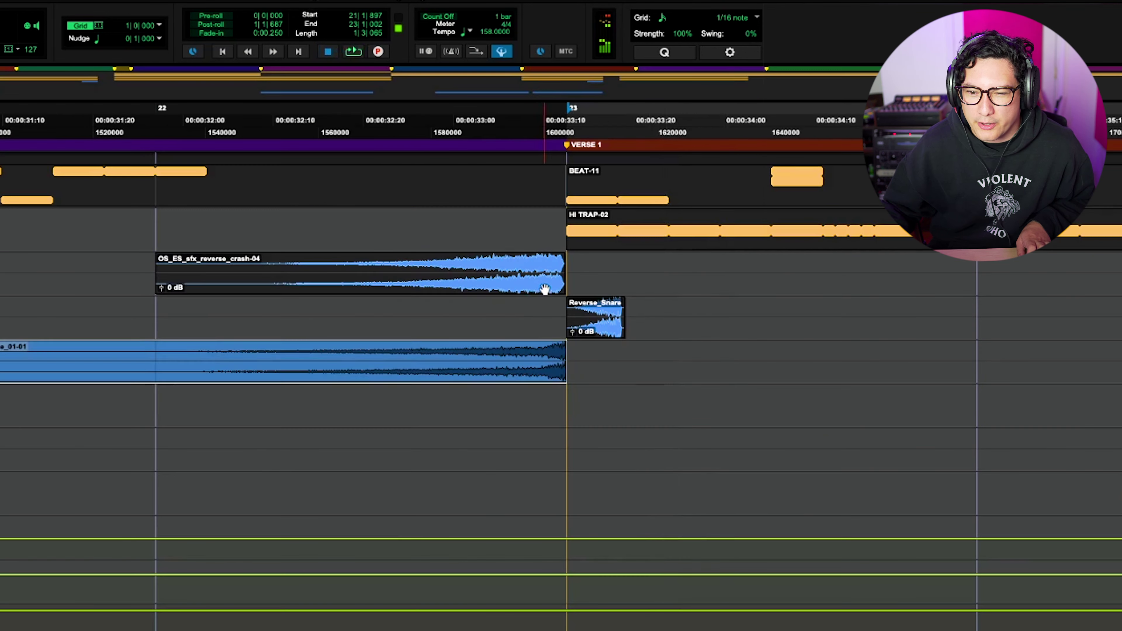
Set the grid to 1/16 note, move the reverse crash and other reverse effects earlier before VERSE 1, and play the transition.
left_click_drag(496, 274, 450, 274)
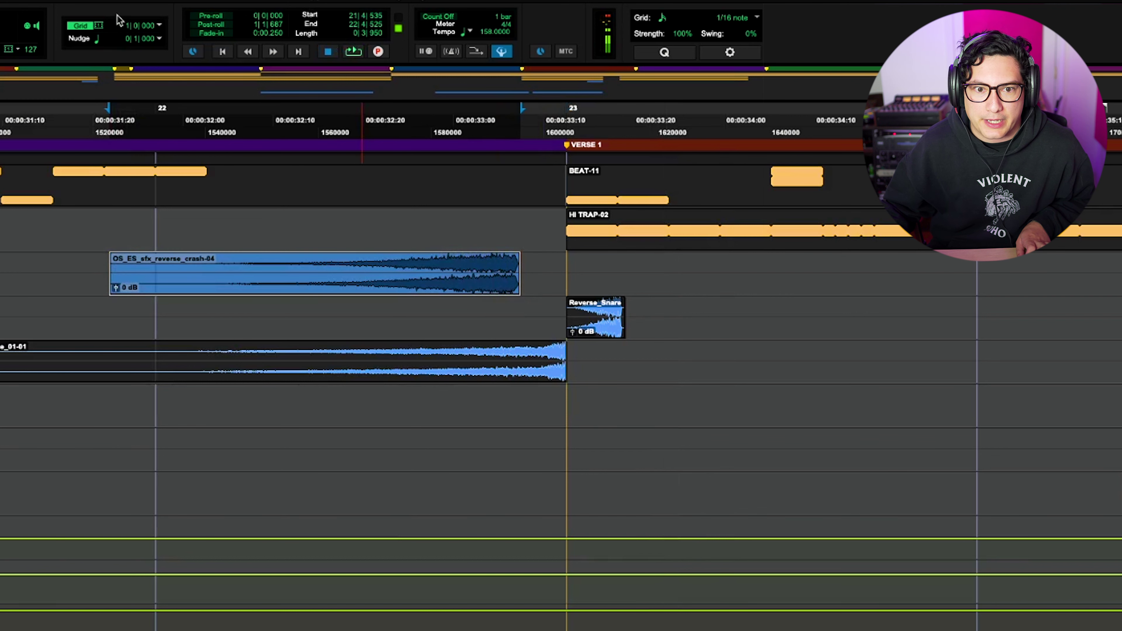
left_click(106, 27)
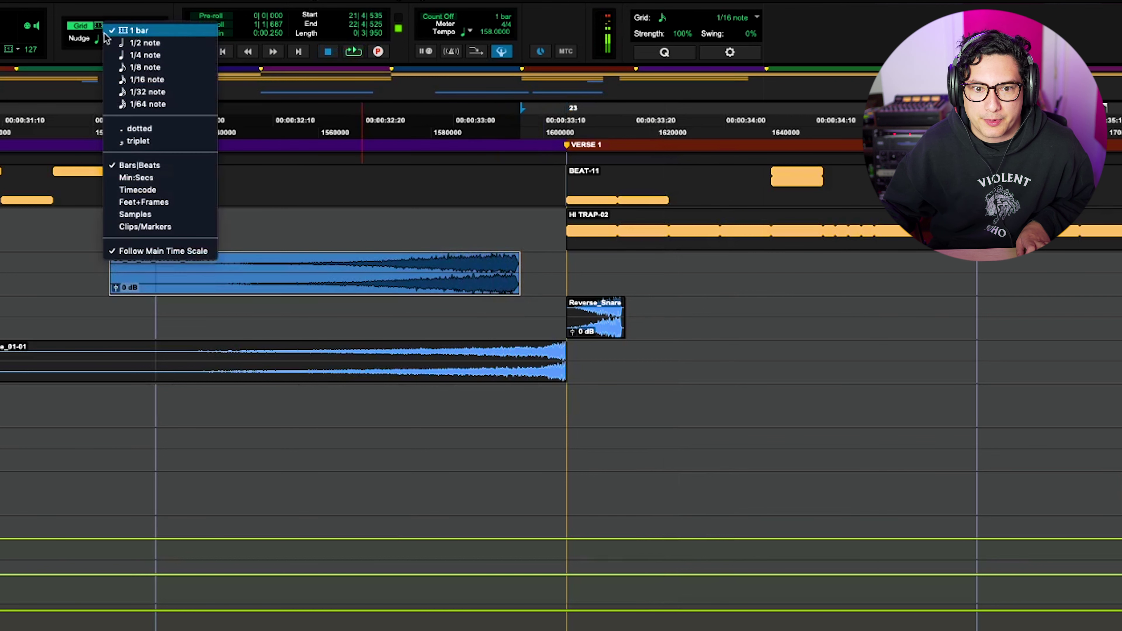
left_click(122, 80)
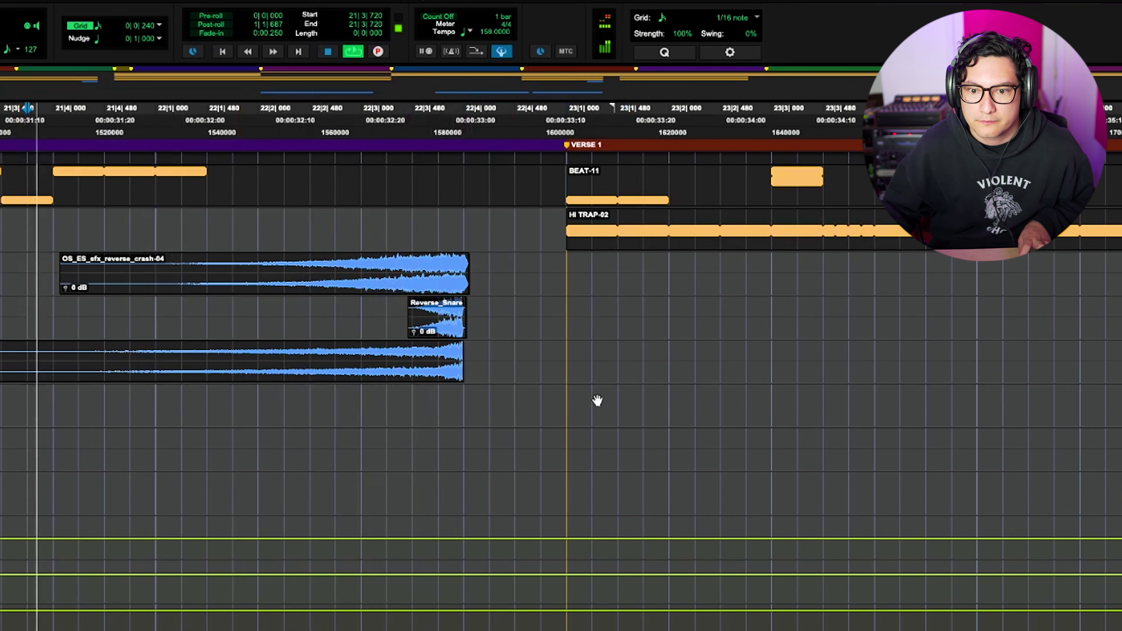
scroll(597, 401, "down", 4)
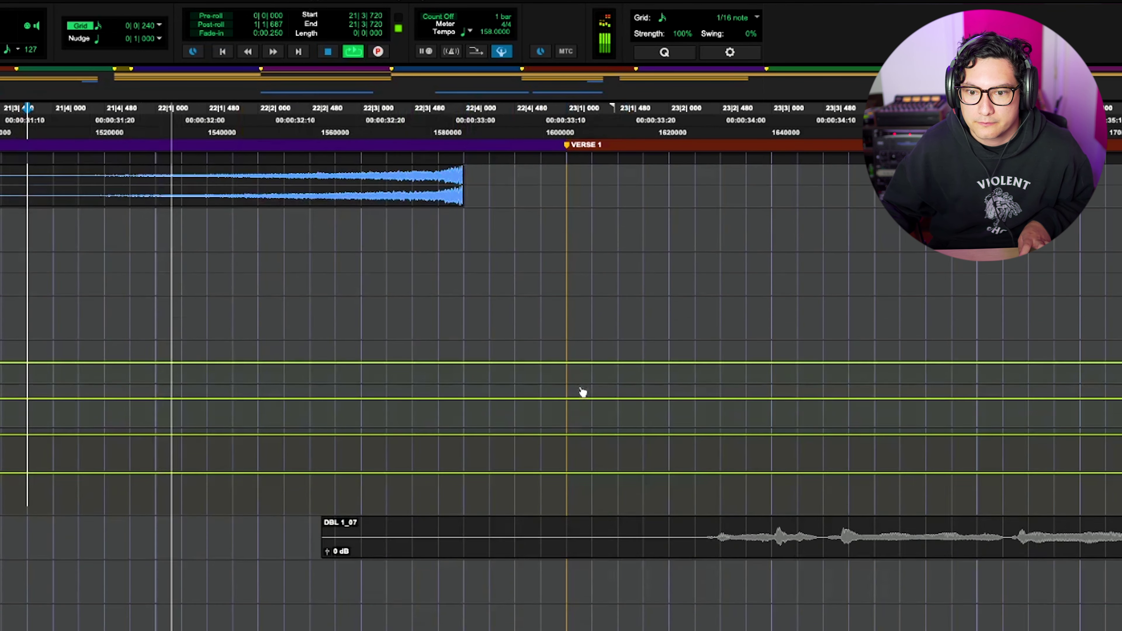
scroll(582, 391, "down", 6)
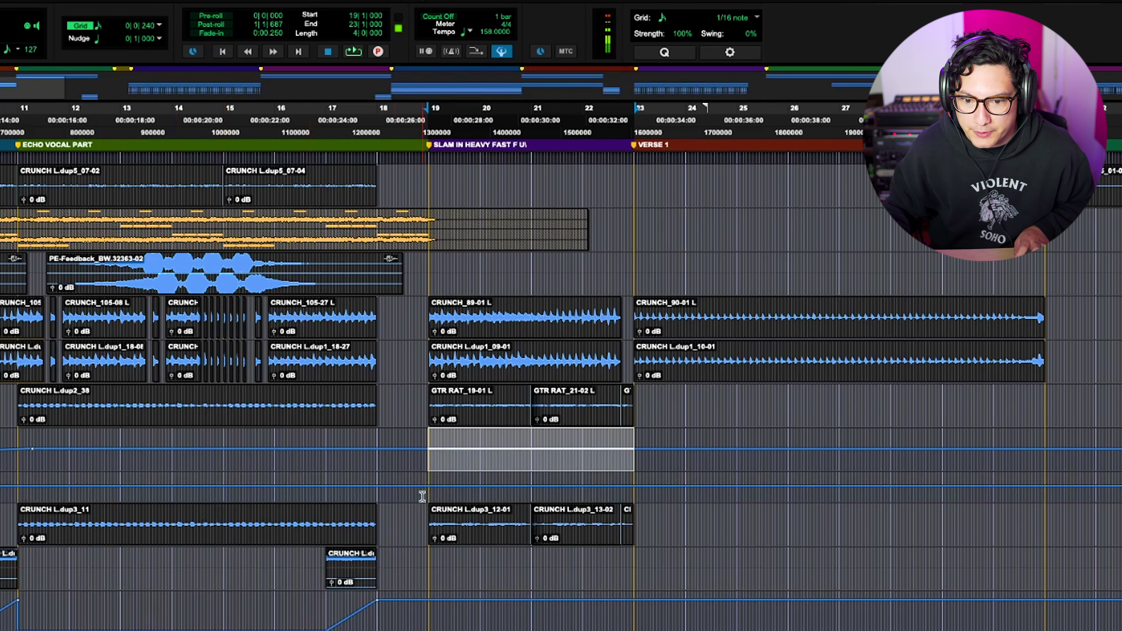
Raise the volume automation across SLAM IN HEAVY FAST on the GTR RAT track by about 4 dB and adjust CRUNCH L.dup3's in the same section.
left_click_drag(429, 492, 593, 476)
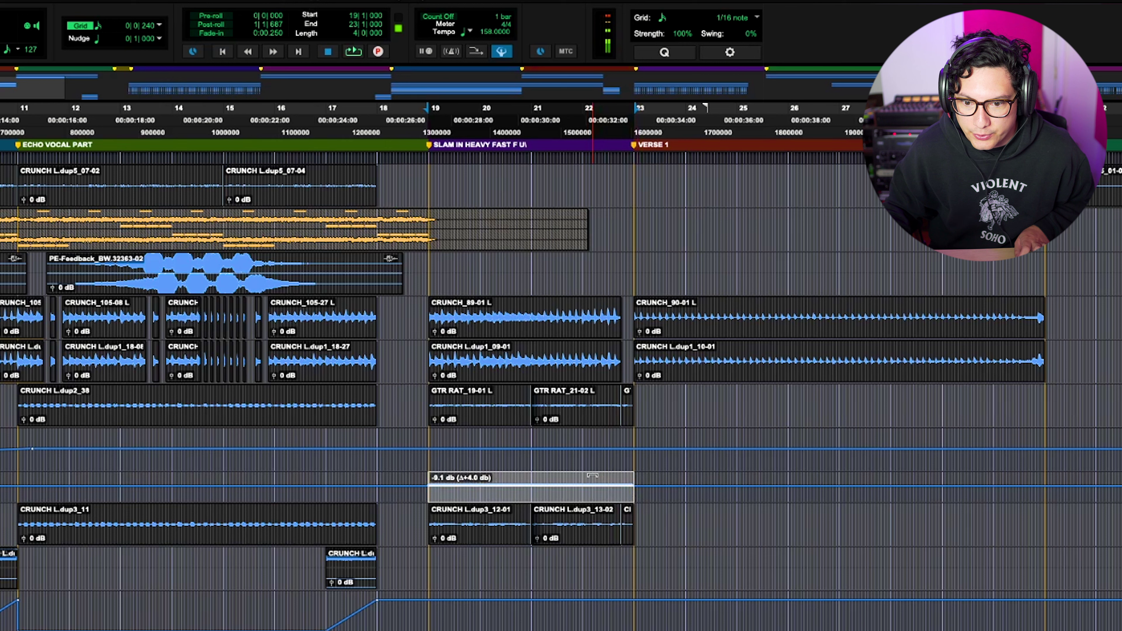
key("space")
left_click_drag(429, 561, 468, 548)
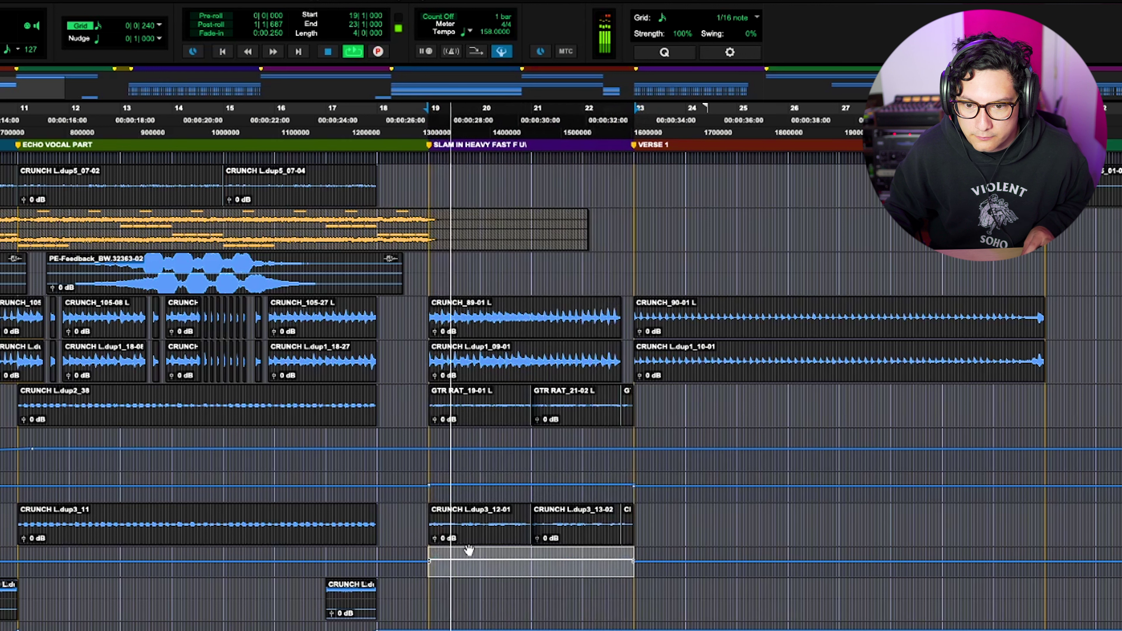
key("space")
Cut alternating 1/16-note gaps into the CRUNCH_90 L guitar across beats 24|3 and 24|4, offset against the doubled guitar, and play the result.
left_click(304, 119)
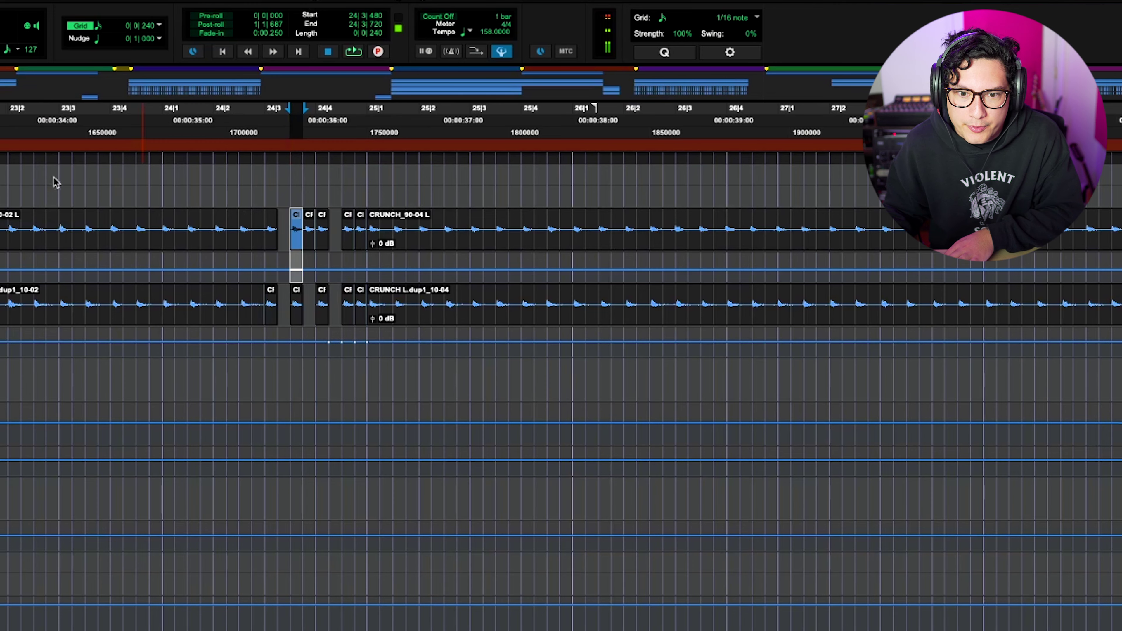
left_click_drag(324, 244, 339, 244)
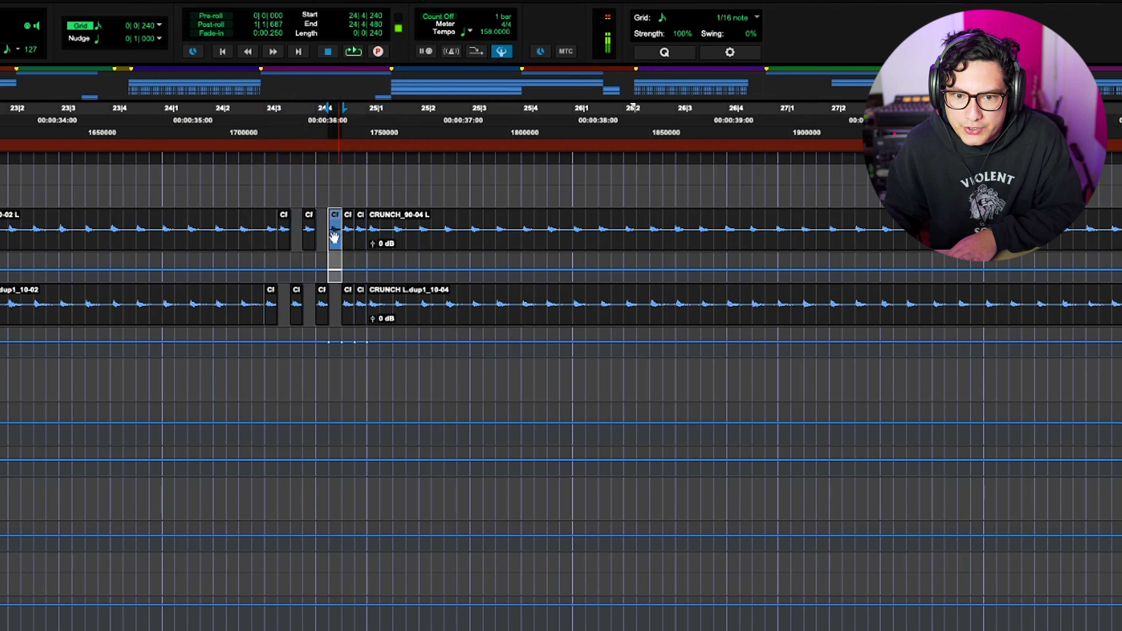
left_click(162, 106)
key("space")
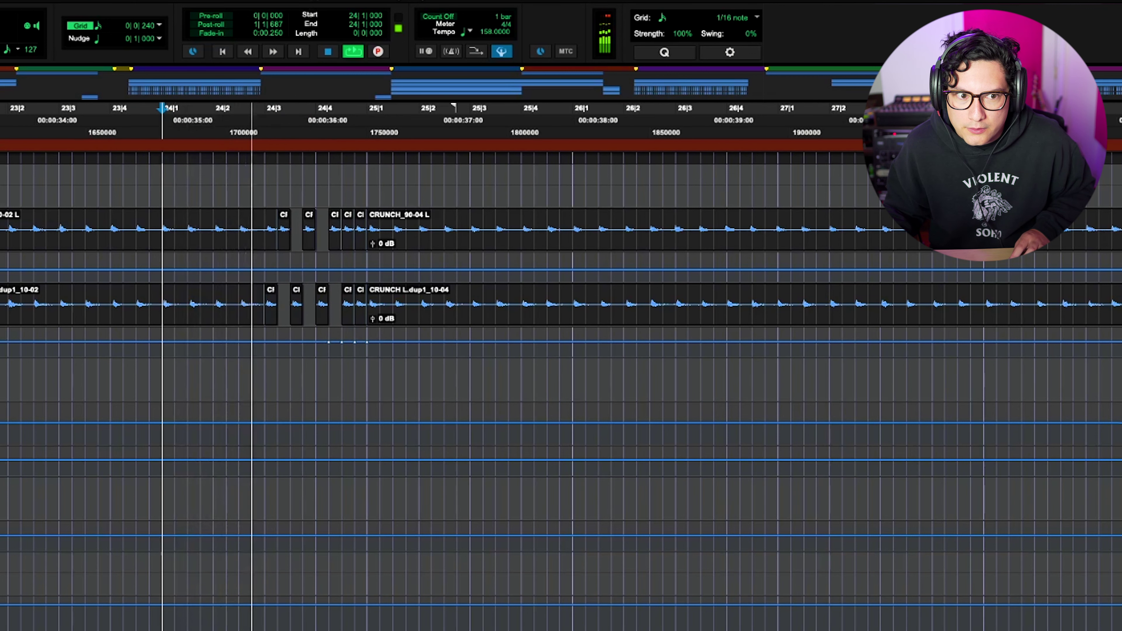
key("space")
left_click_drag(264, 238, 277, 241)
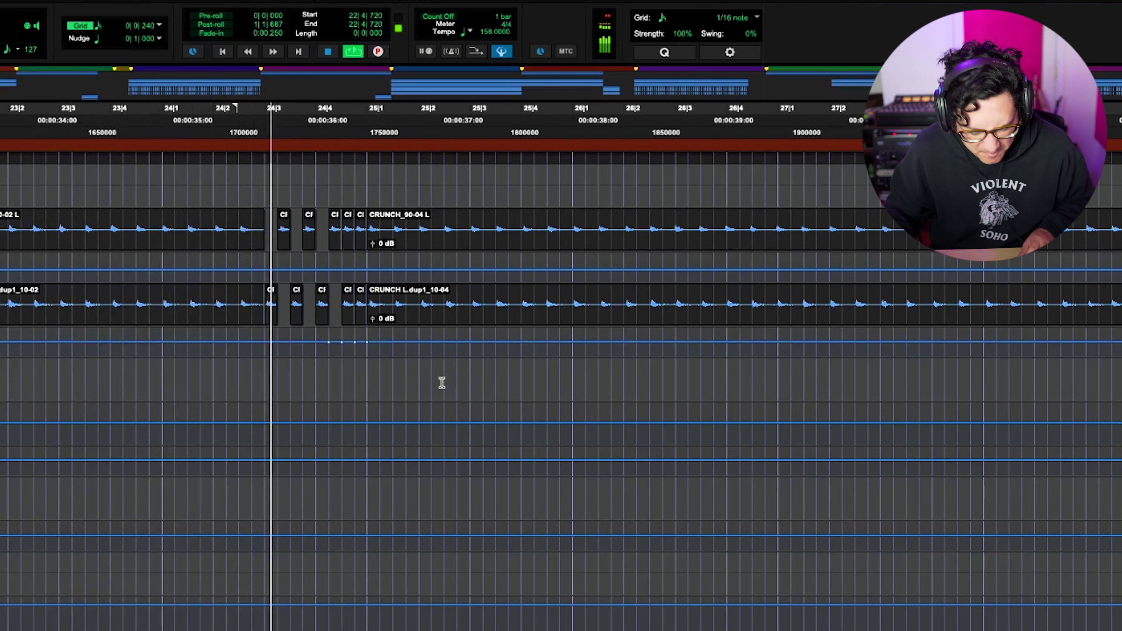
Add two more low kick notes on beat 26|4 in the TRAP BOI KICK CLAP track's MIDI.
scroll(438, 381, "right", 1)
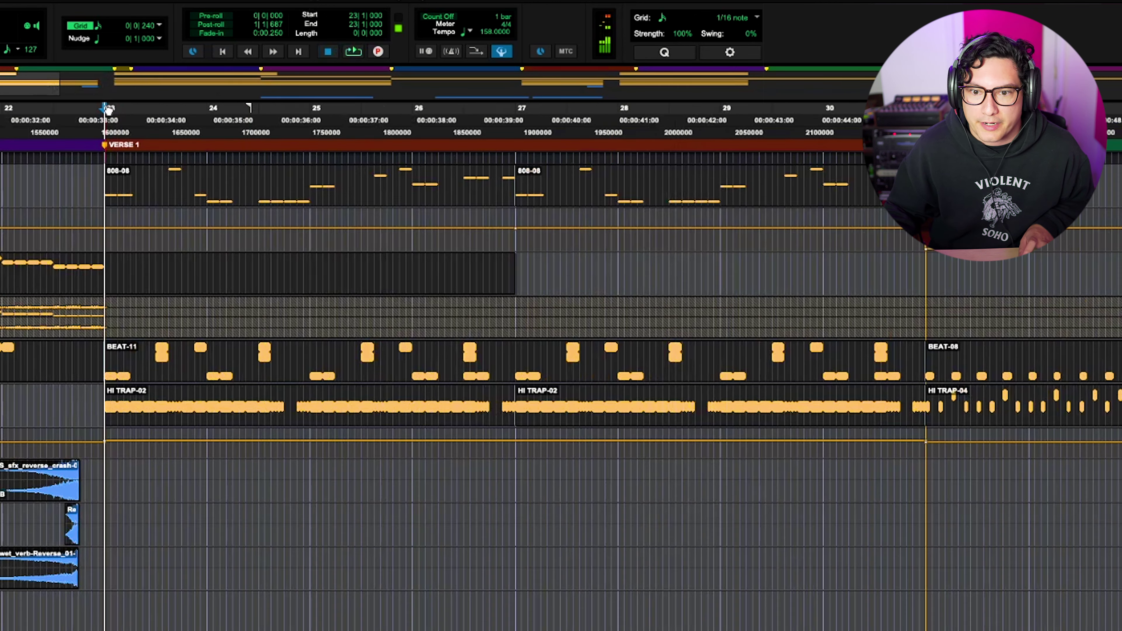
scroll(541, 350, "down", 6)
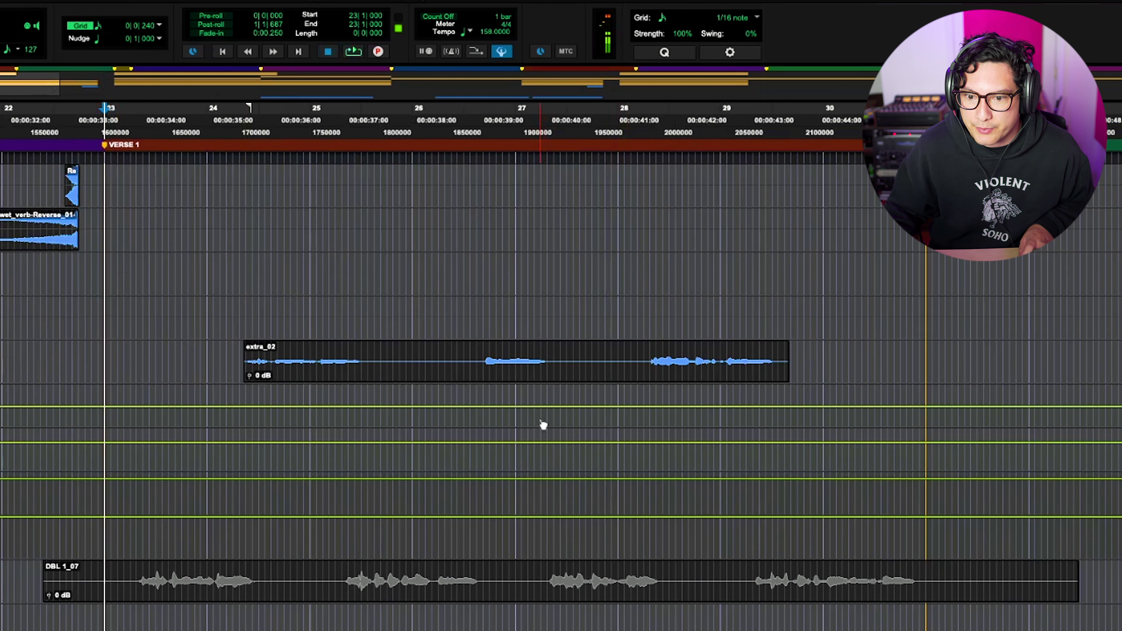
scroll(557, 442, "up", 12)
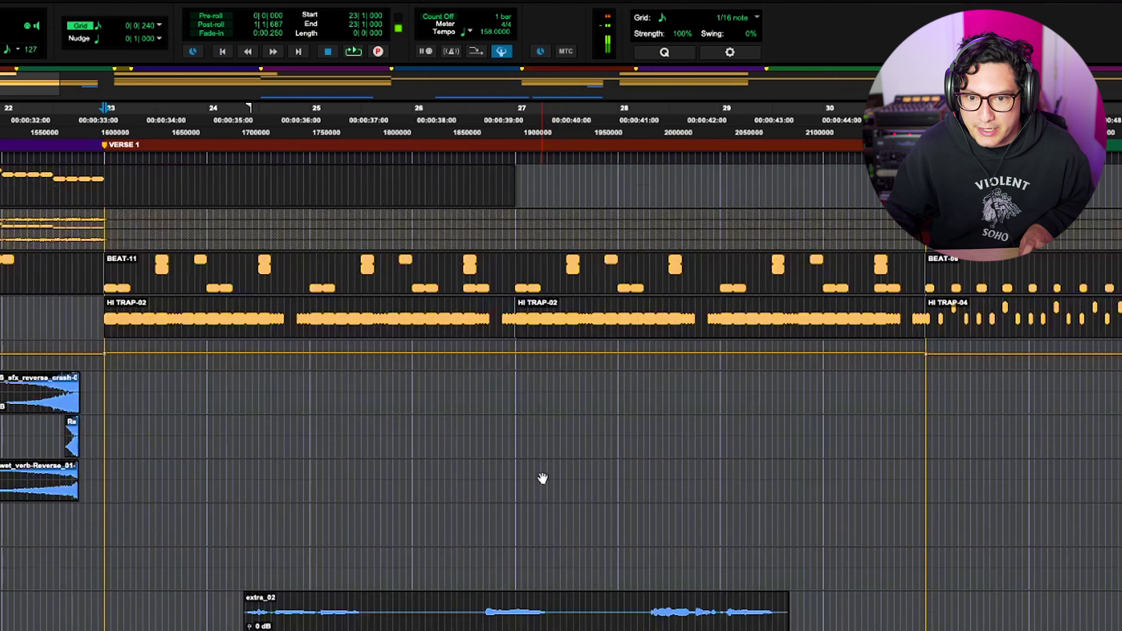
scroll(511, 442, "up", 2)
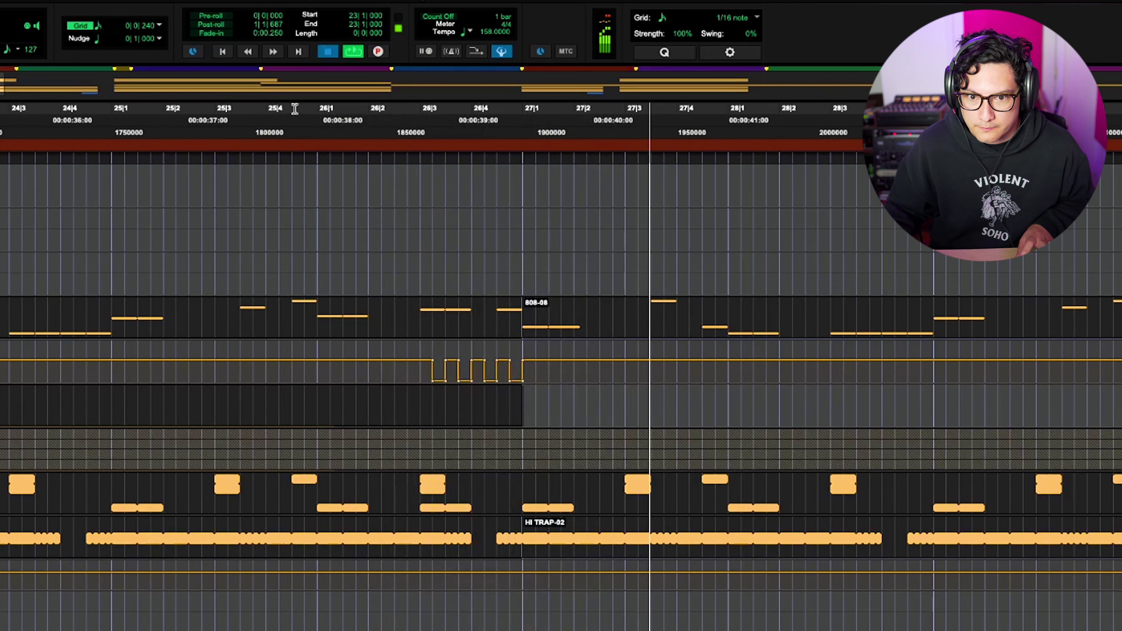
double_click(463, 491)
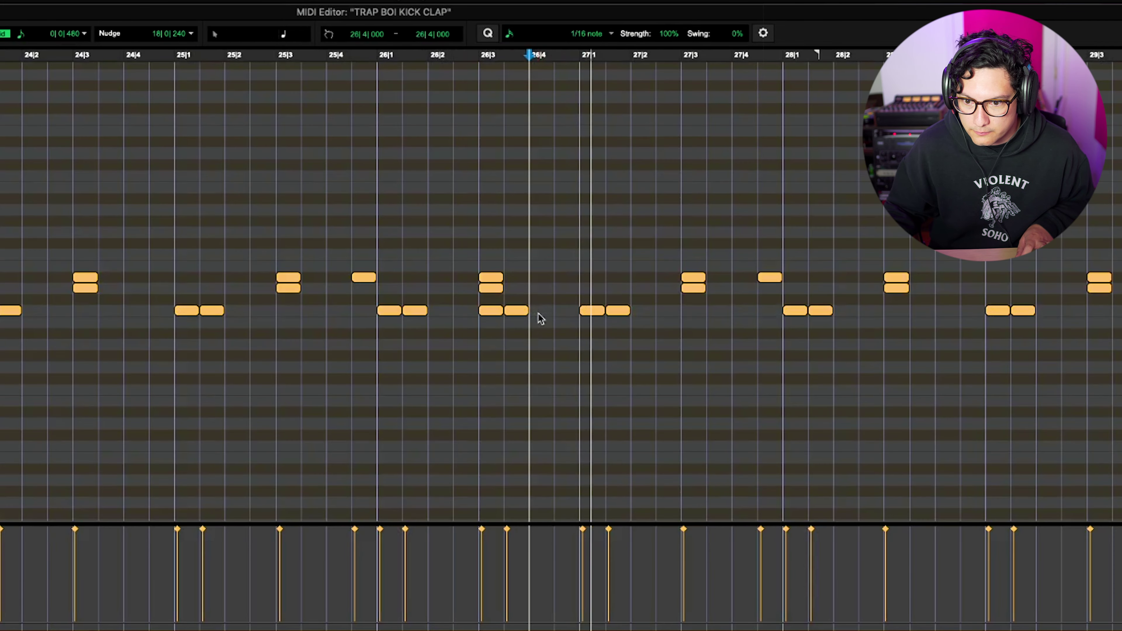
left_click(539, 311)
key("super+w")
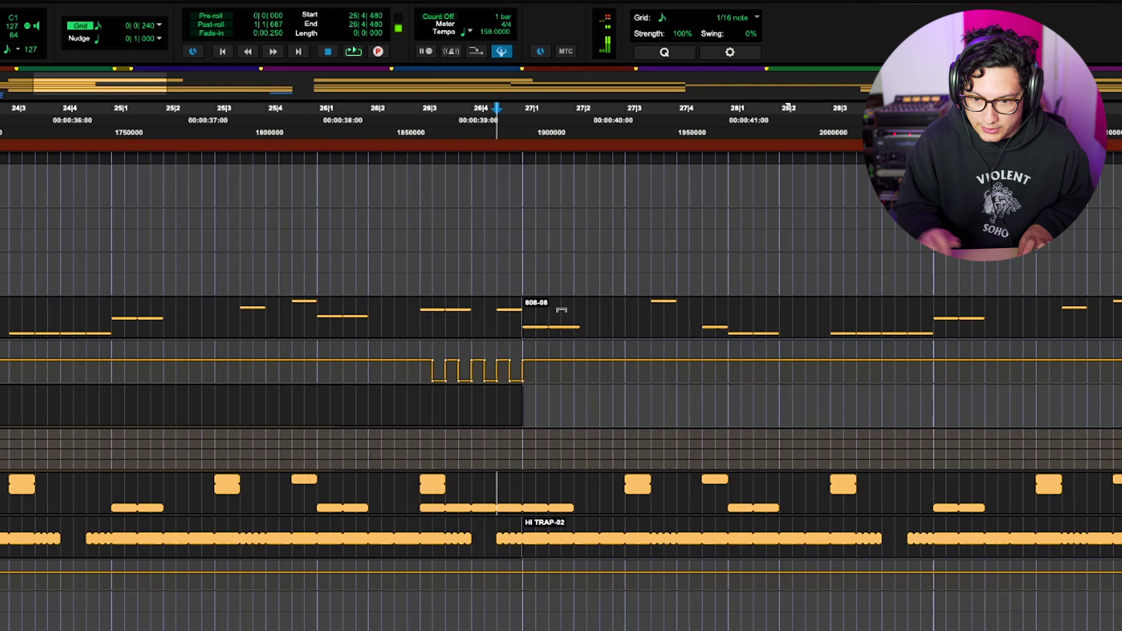
Apply batch fades to both CRUNCH guitars' clips across VERSE 1, with 1 ms fades and 15 ms centered crossfades, and play the section.
scroll(544, 539, "down", 10)
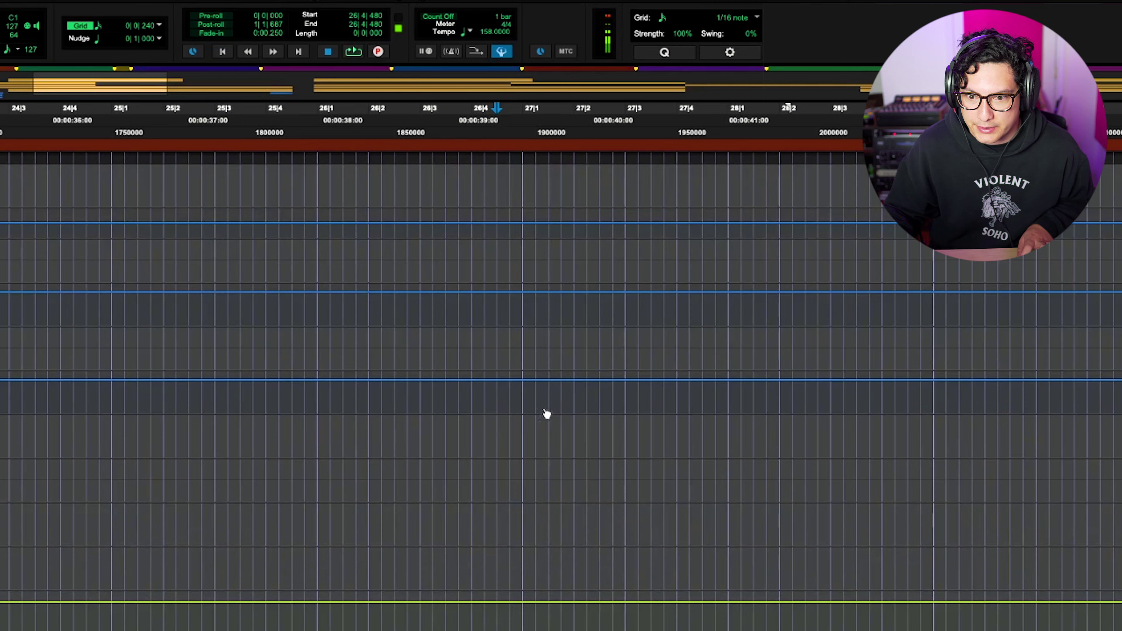
key("super+bracketleft")
left_click(575, 276)
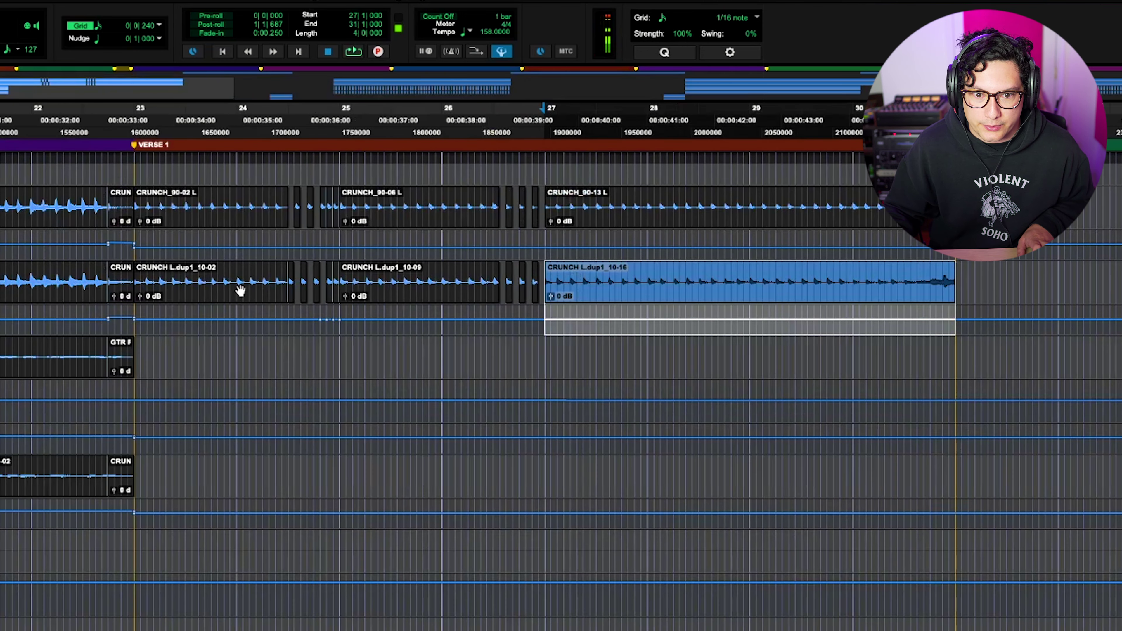
left_click(241, 290, "shift")
left_click(240, 218, "shift")
key("super+f")
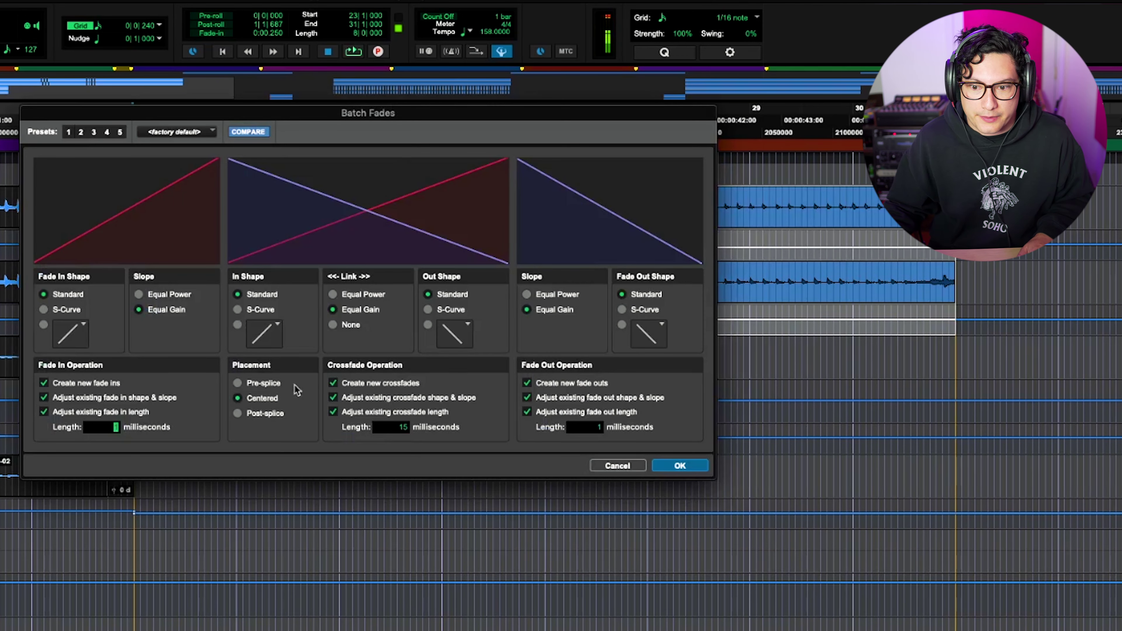
key("Return")
key("space")
left_click(1032, 295)
Play the reverse effects leading into bar 27 and delete slices of the reverse clap clip between 26|3 and 27|1.
scroll(617, 462, "up", 2)
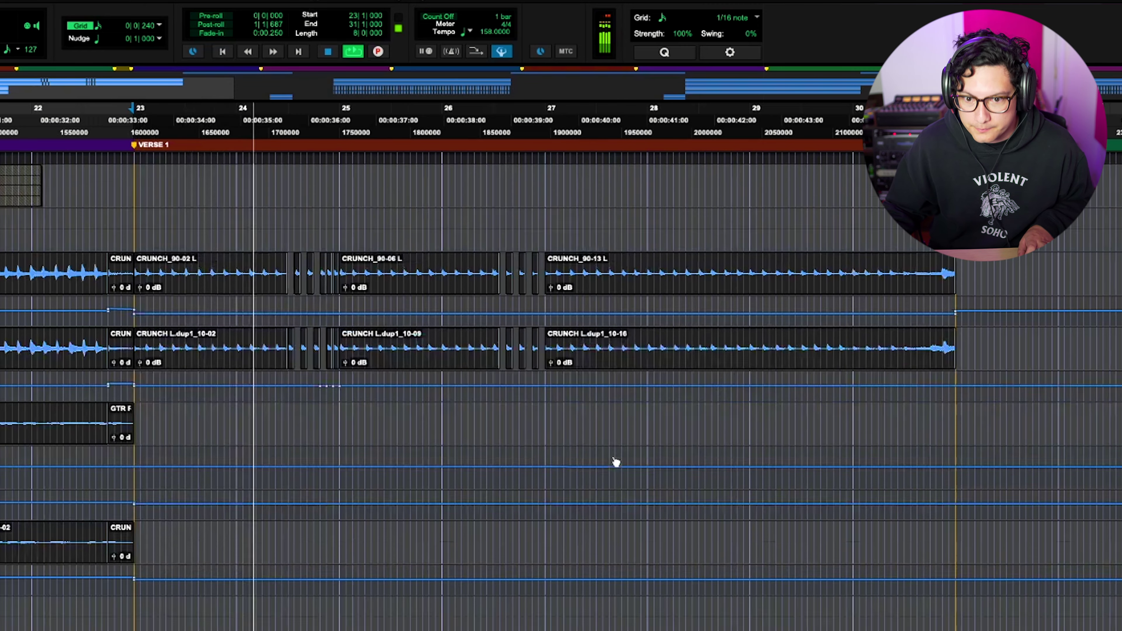
scroll(617, 462, "up", 3)
scroll(626, 468, "up", 4)
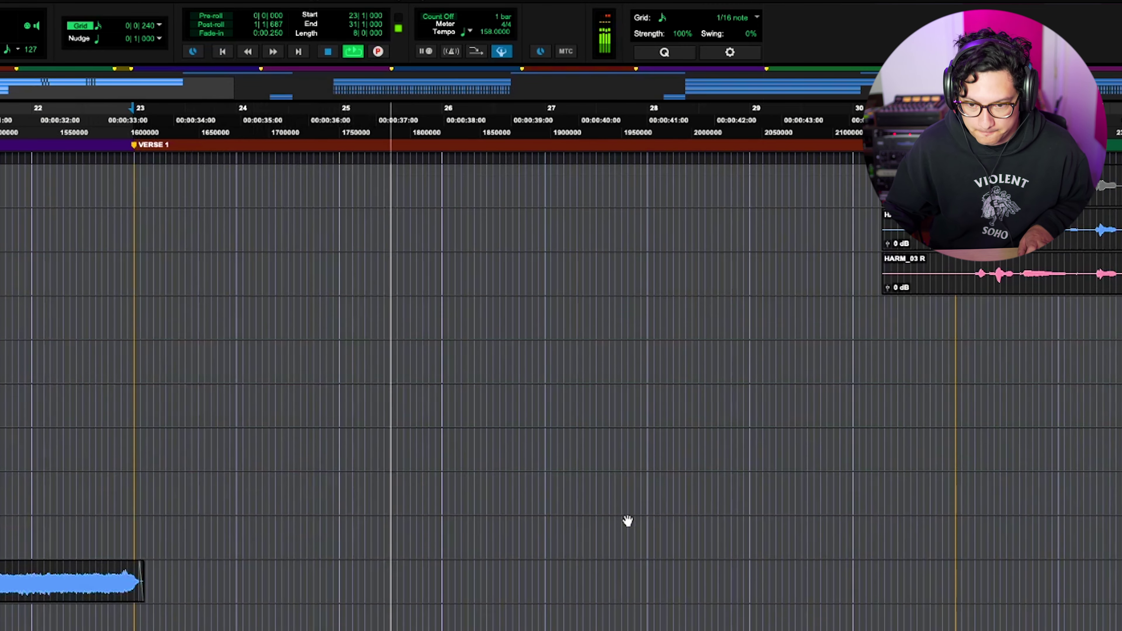
scroll(627, 520, "up", 8)
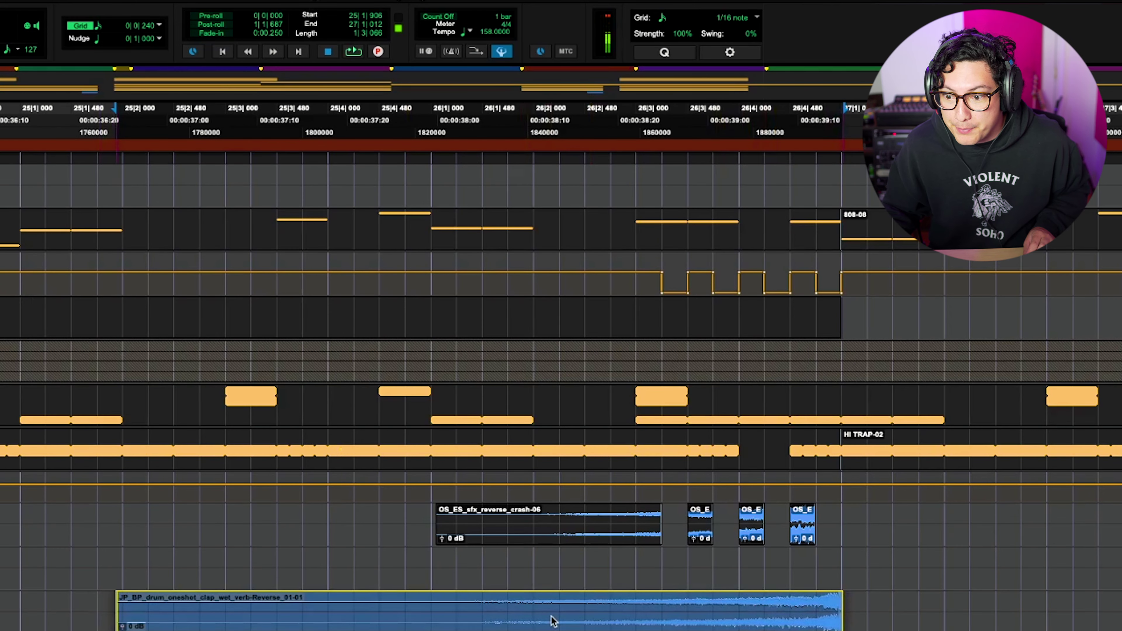
key("space")
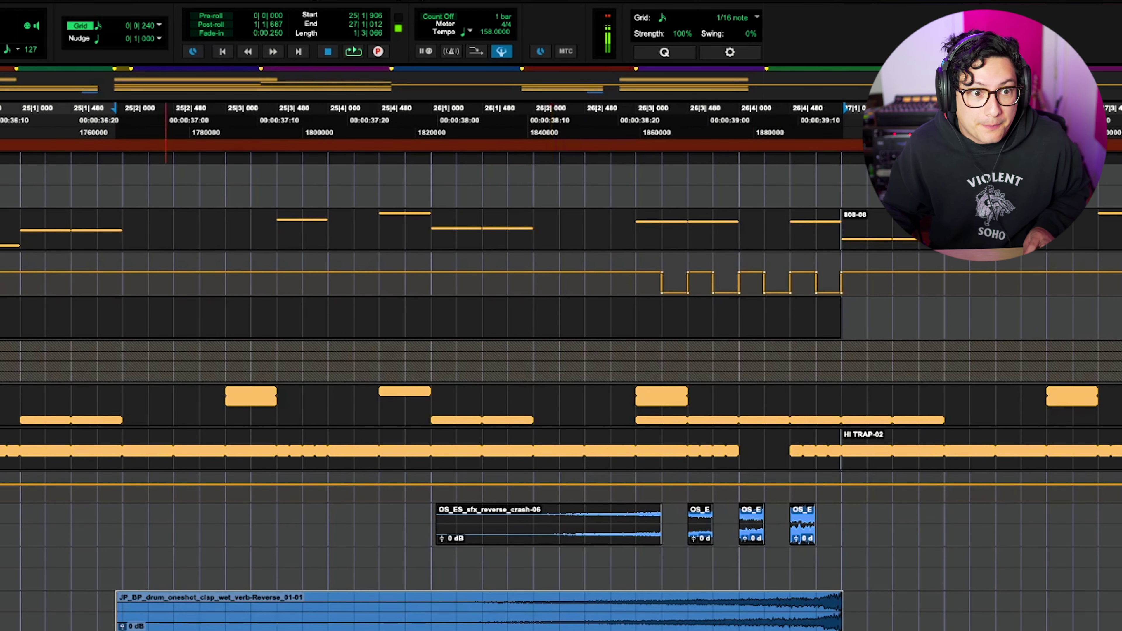
left_click(98, 114)
key("space")
left_click_drag(659, 604, 830, 613)
key("Delete")
key("Delete")
key("Delete")
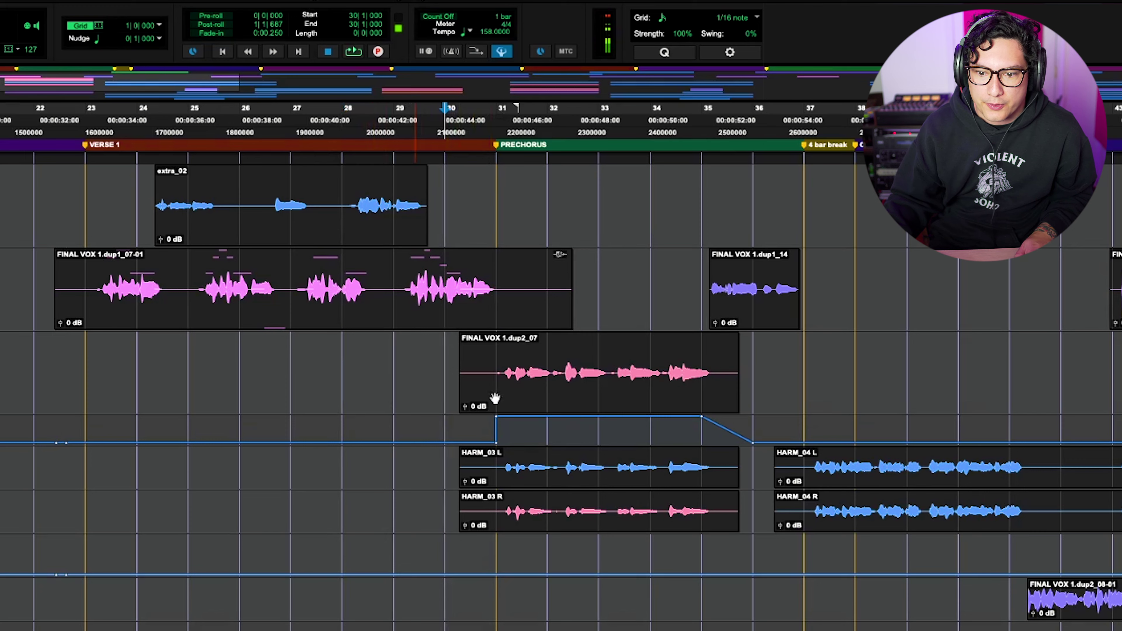
Move the FINAL VOX 1.dup1_14 clip in the PRECHORUS to the vocal track above and select that track's automation lane from bar 35.
scroll(145, 492, "right", 2)
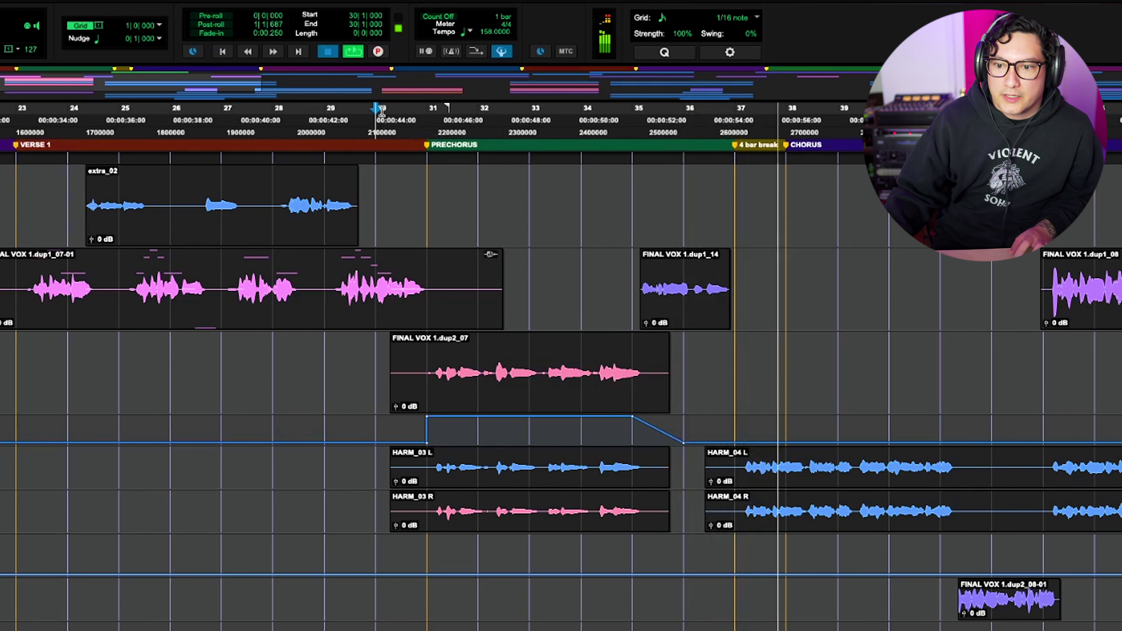
key("space")
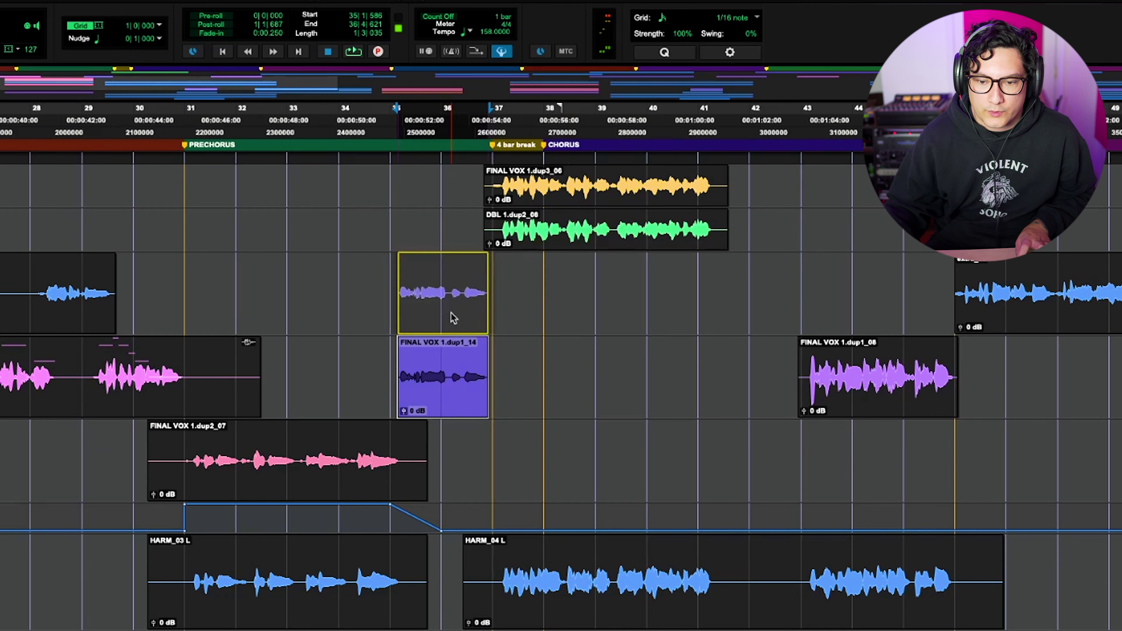
left_click_drag(442, 376, 442, 291)
left_click(396, 132)
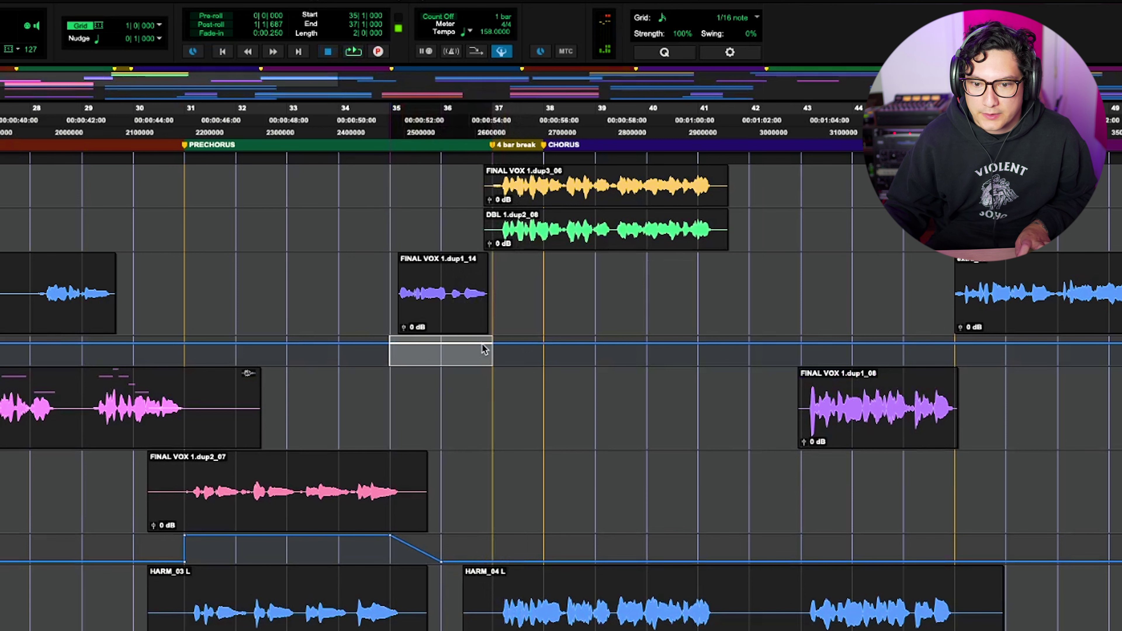
left_click_drag(484, 349, 441, 292)
left_click_drag(406, 356, 411, 356)
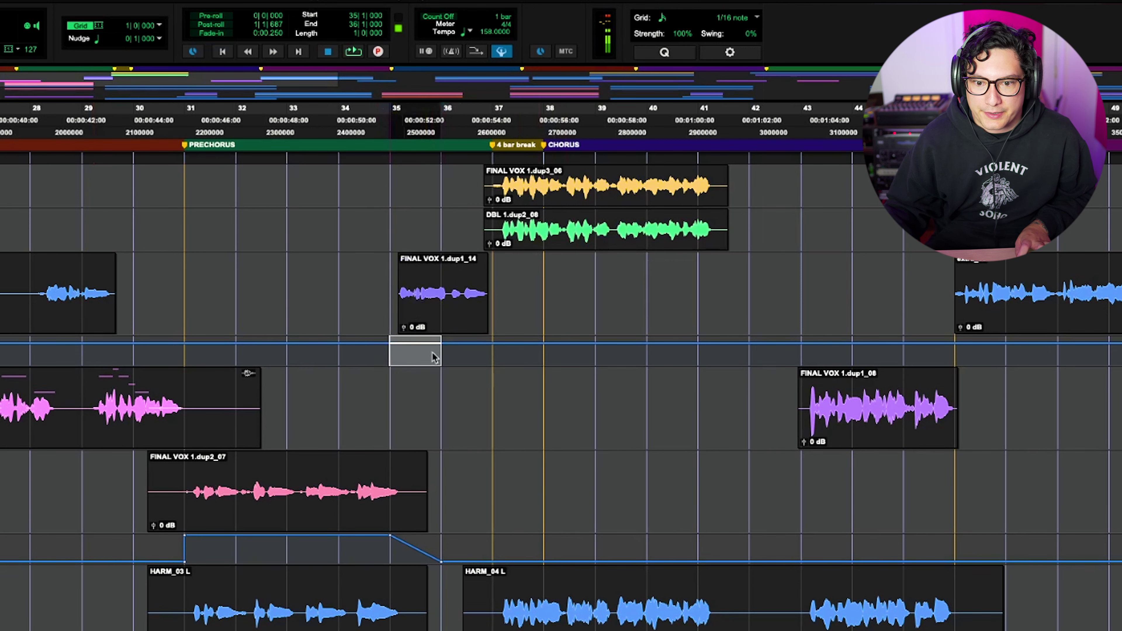
left_click_drag(411, 356, 486, 355)
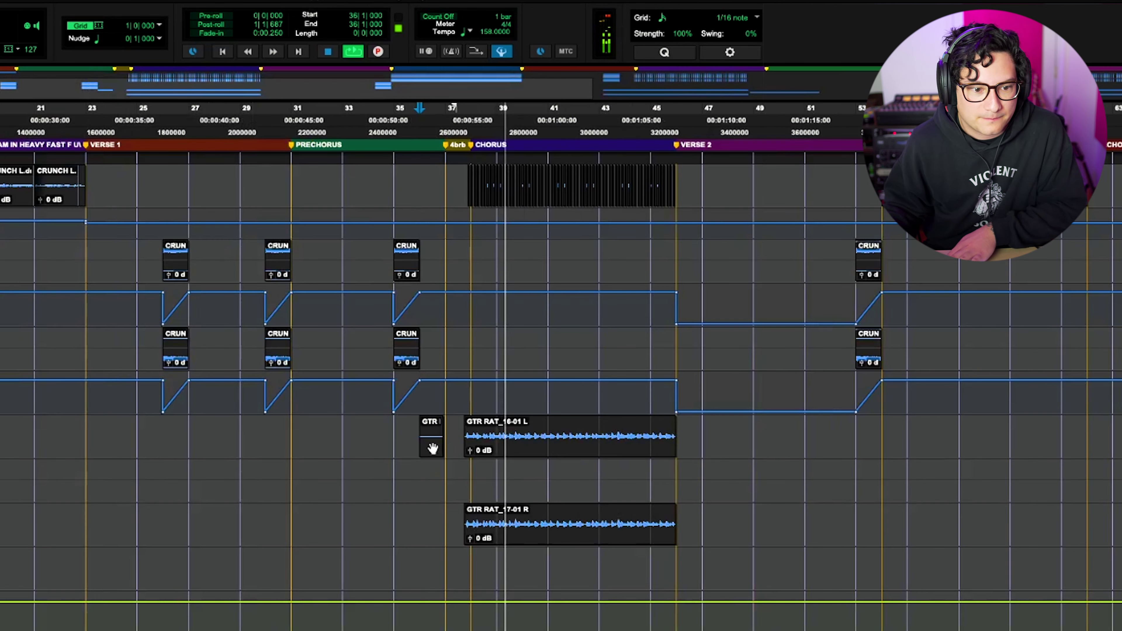
Delete the short GTR RAT clip at bar 36 and set the low cut in GTR RAT L's Pro-Q 3 to about 148 Hz.
left_click(432, 451)
key("Delete")
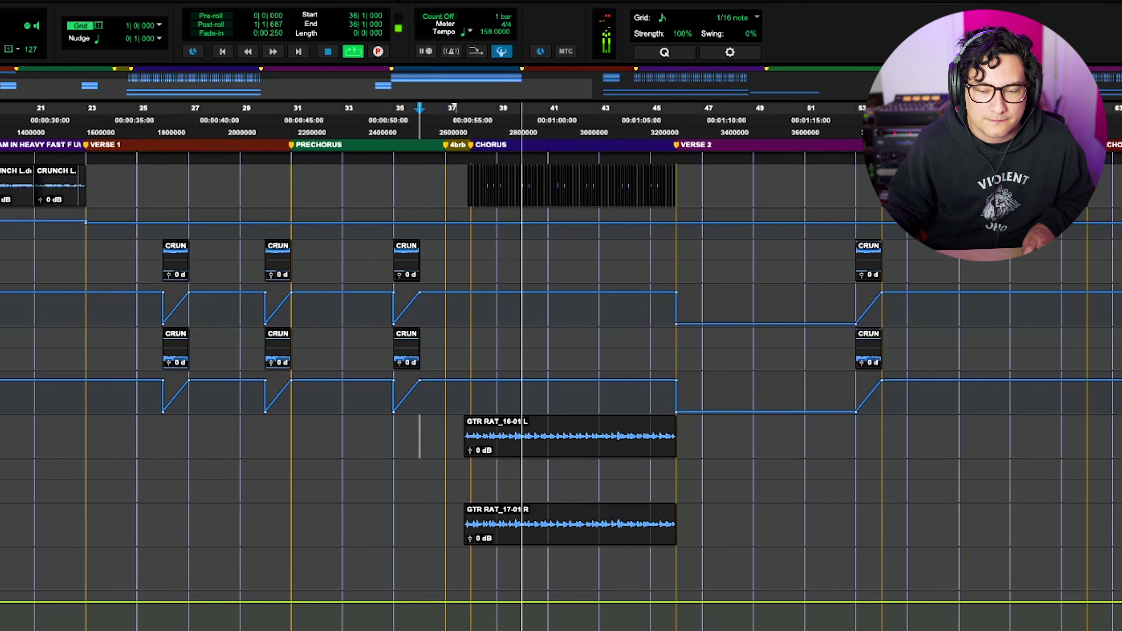
left_click(2, 435)
mouse_move(715, 389)
left_click_drag(731, 354, 747, 354)
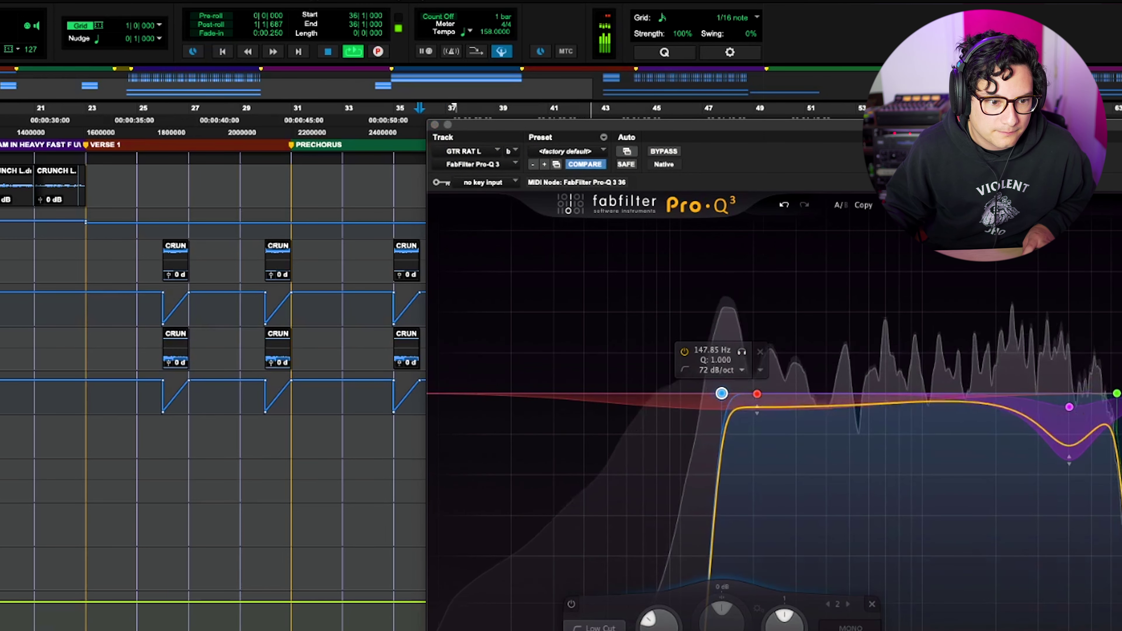
key("super+w")
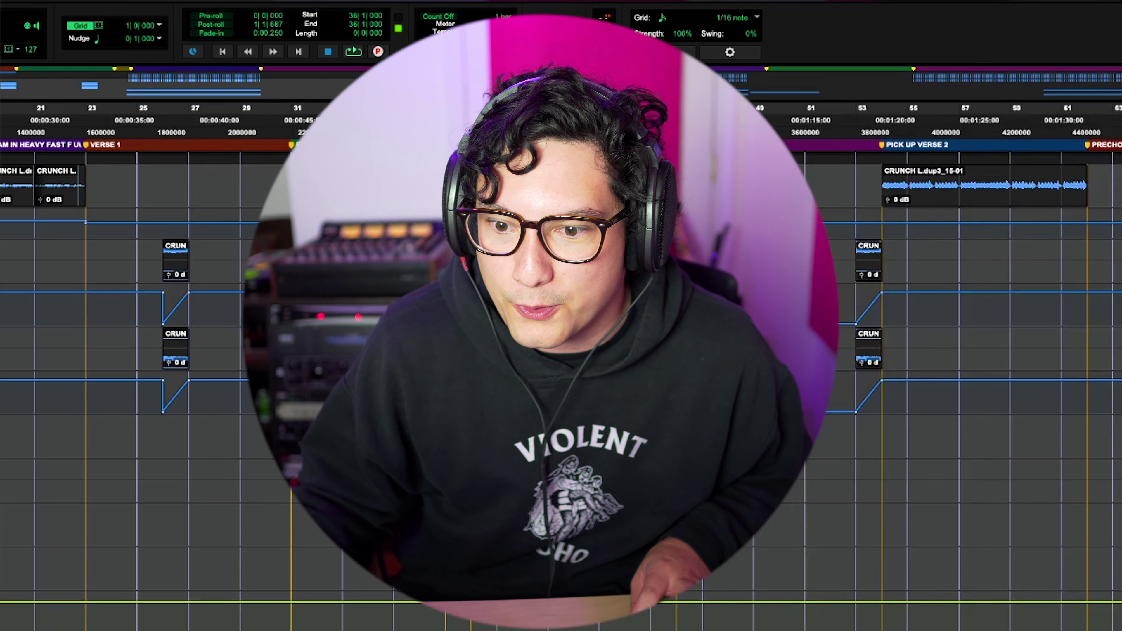
Adjust the Chorus pedal's Rate in AmpliTube 5 on the GTR RAT L track.
key("r")
key("r")
key("t")
key("t")
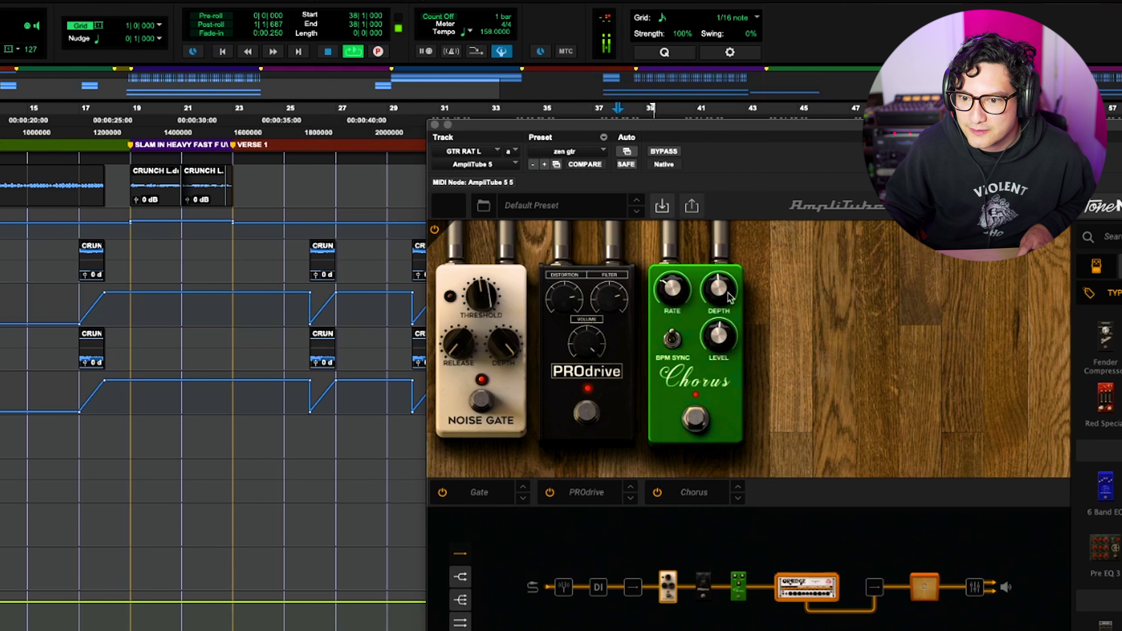
left_click_drag(676, 265, 681, 244)
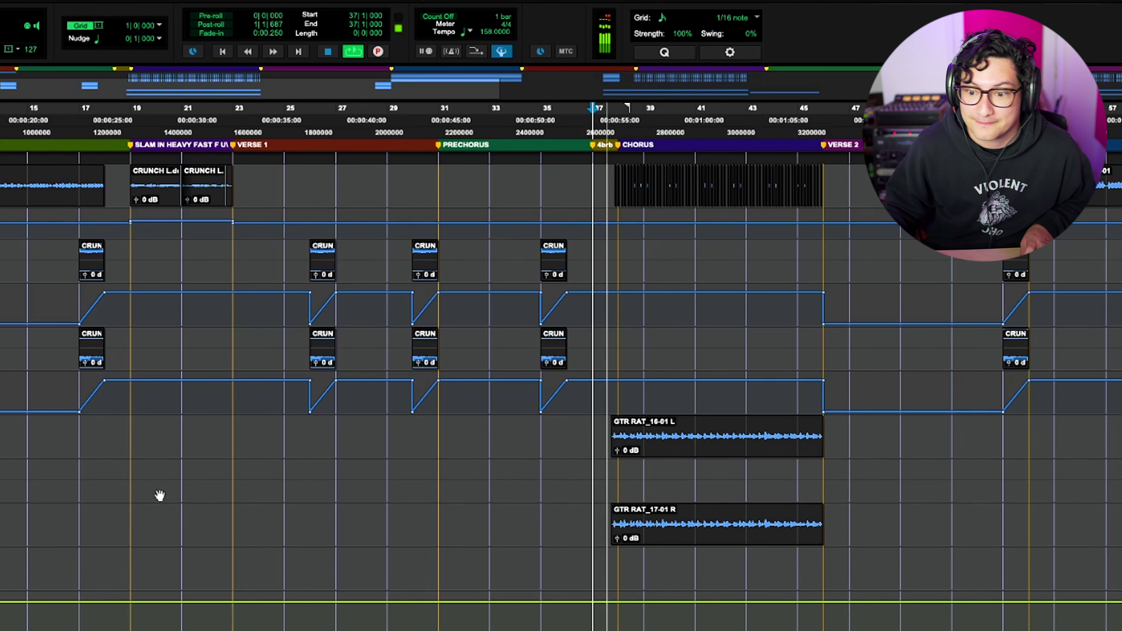
Extend the chopped TS_ORGANIC drum loop in the CHORUS by duplicating its last bar three times, from bar 43 to bar 46.
key("super+bracketleft")
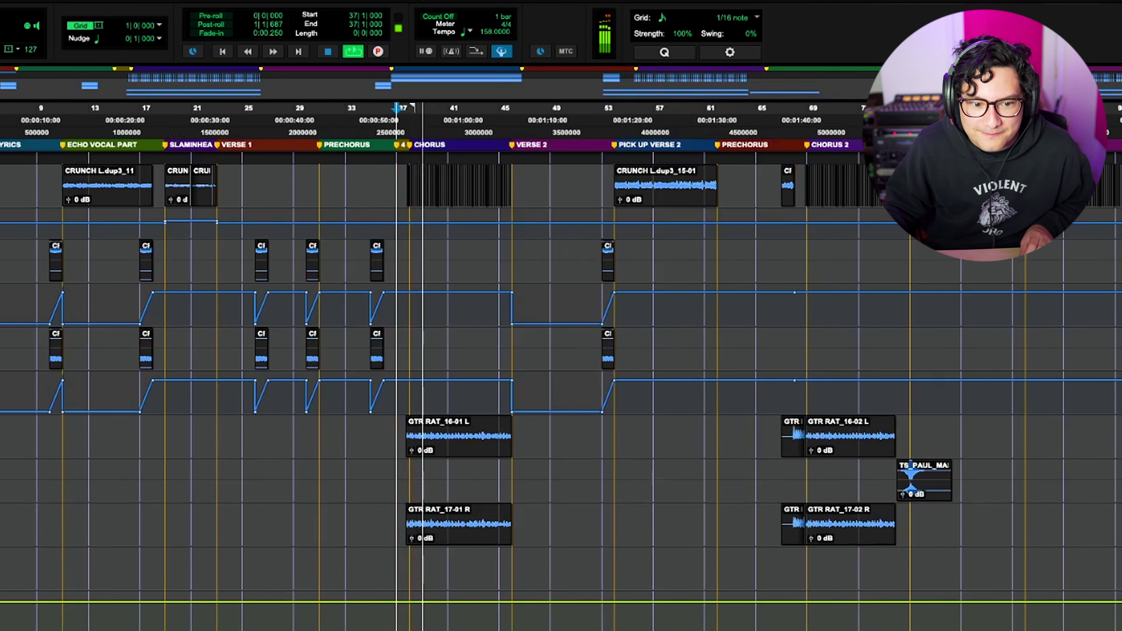
key("space")
scroll(400, 116, "up", 10)
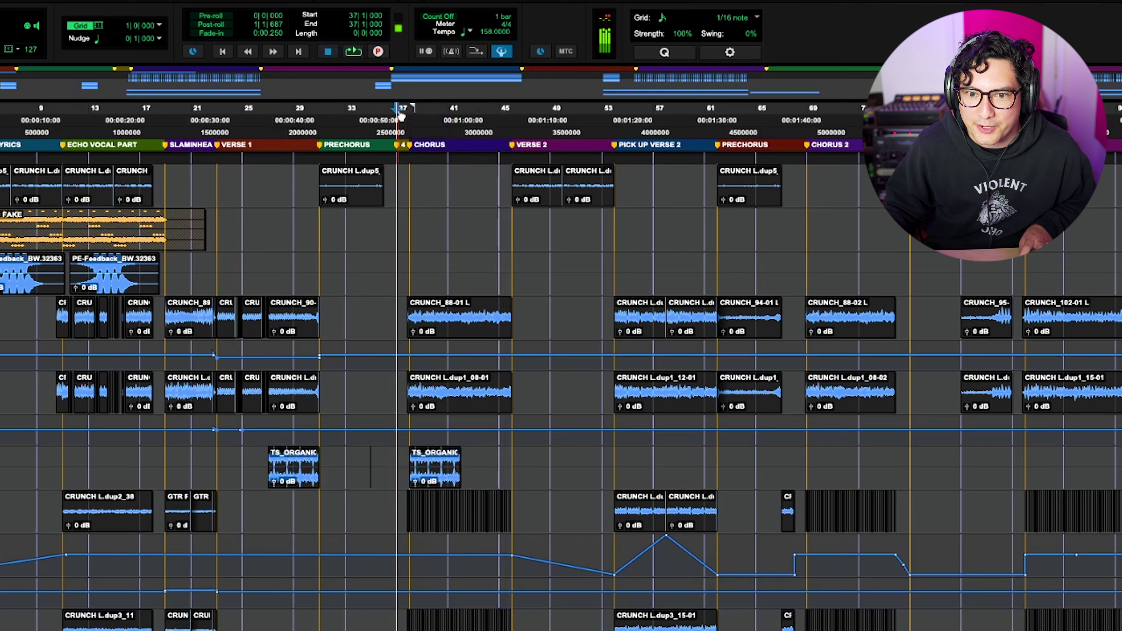
key("super+bracketright")
key("super+bracketright")
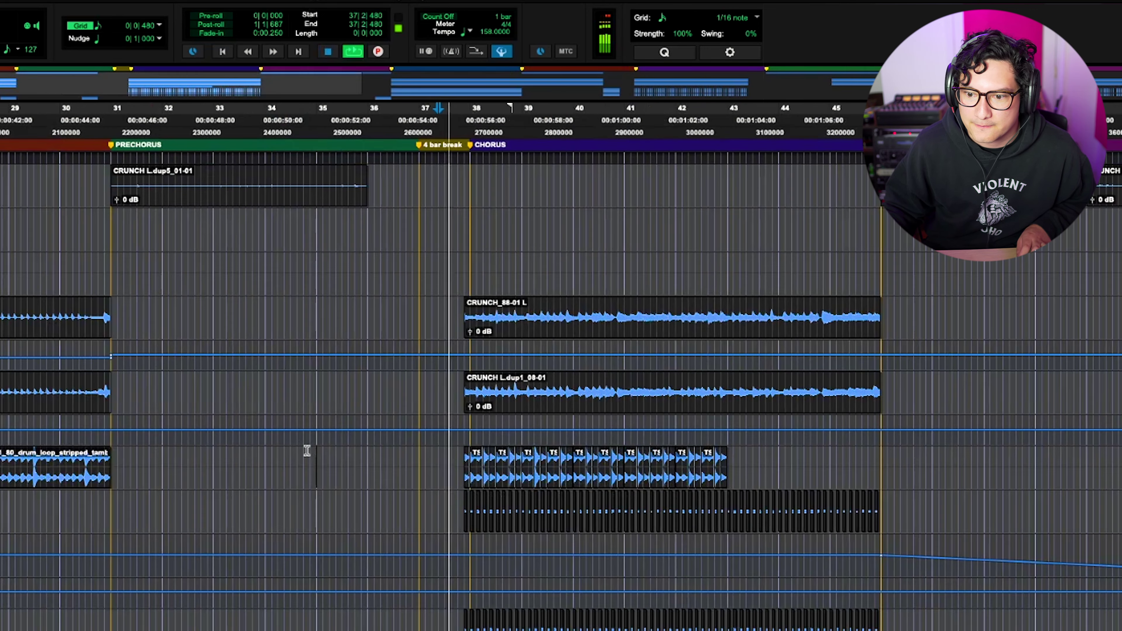
key("t")
scroll(736, 500, "right", 5)
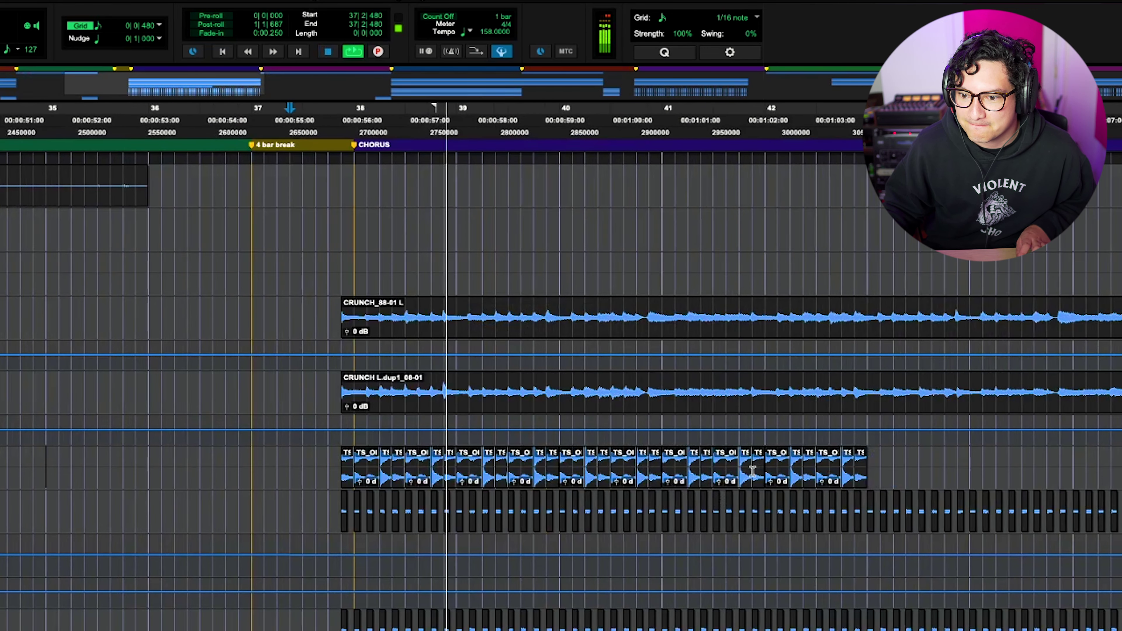
left_click_drag(763, 467, 863, 465)
key("super+d")
key("super+d")
key("super+d")
scroll(626, 542, "down", 5)
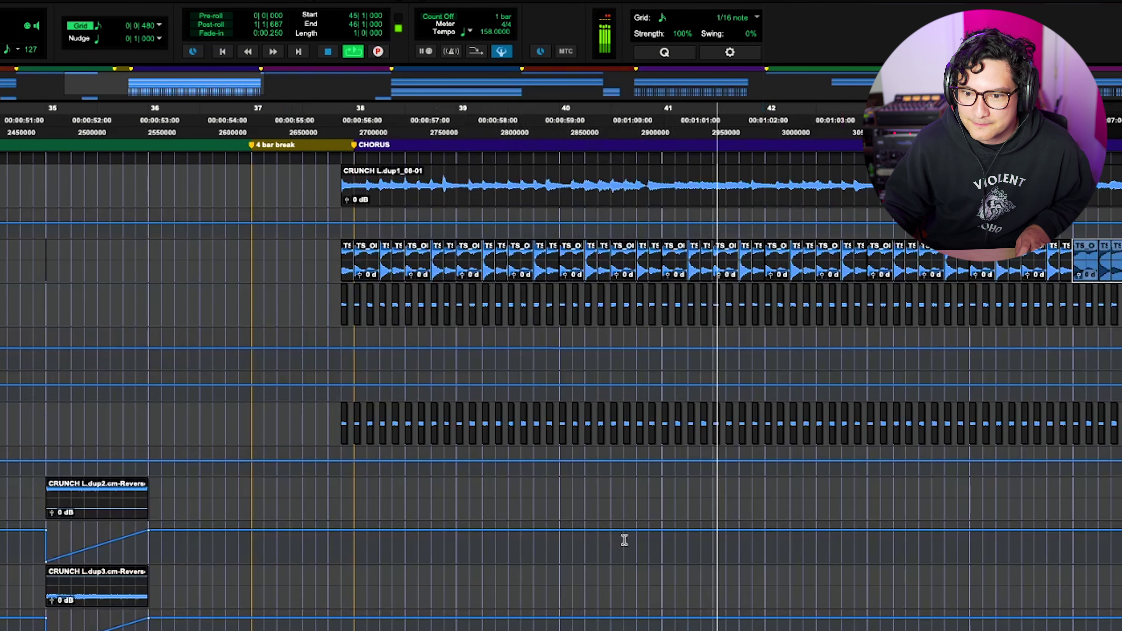
Play back the end of the PRECHORUS and the CHORUS while examining the guitar, drum, vocal and harmony clips across the tracks.
scroll(509, 506, "right", 2)
scroll(508, 505, "up", 4)
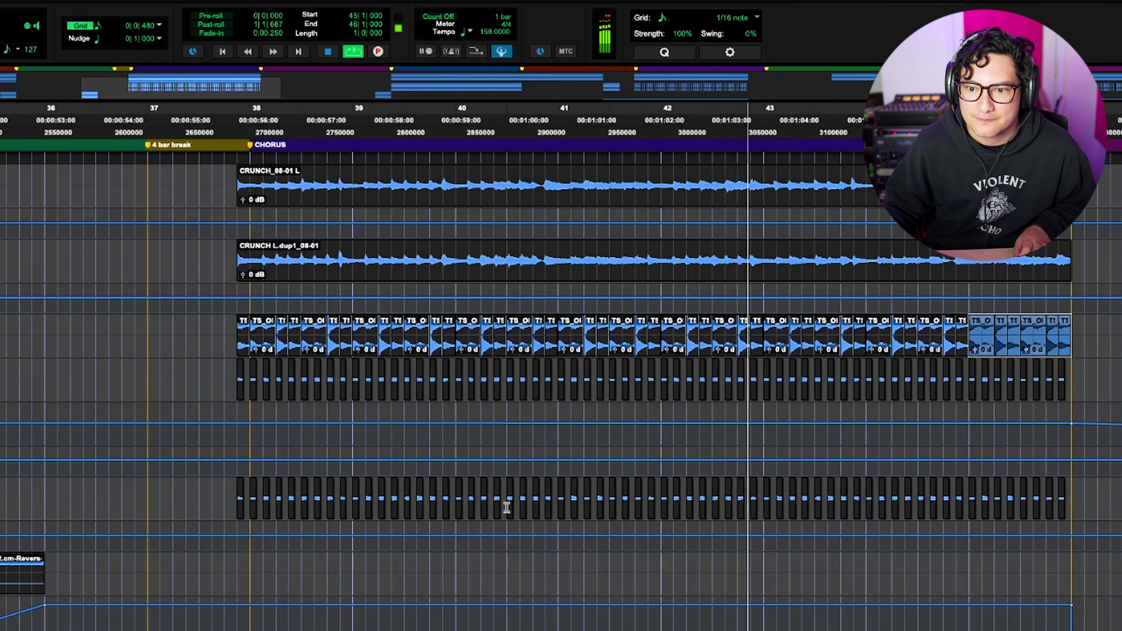
scroll(506, 505, "up", 15)
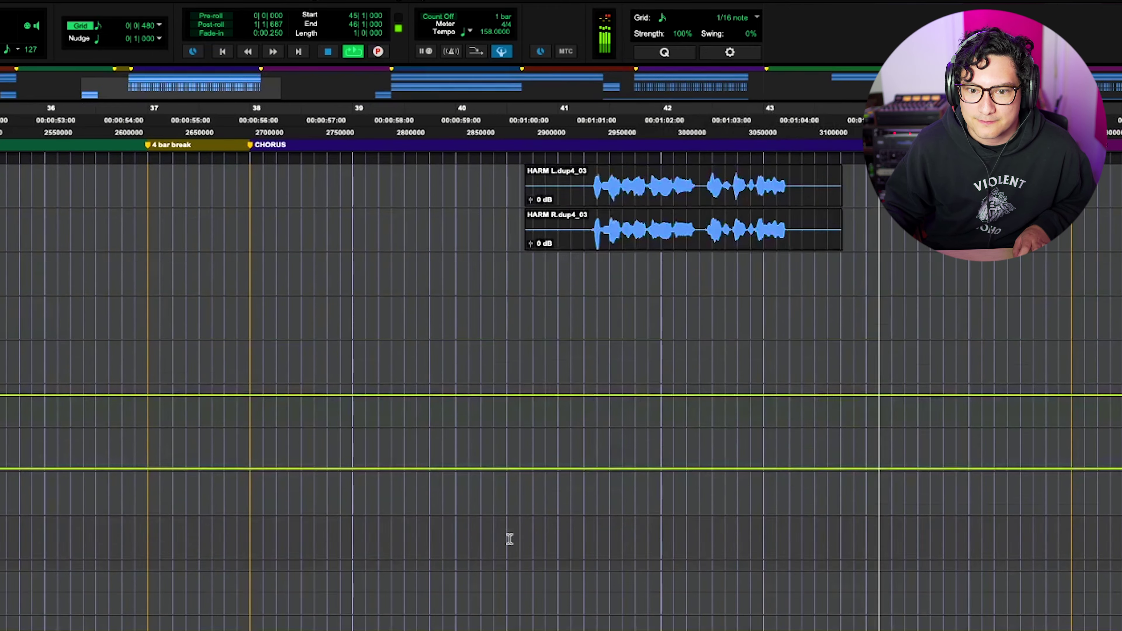
scroll(495, 530, "up", 8)
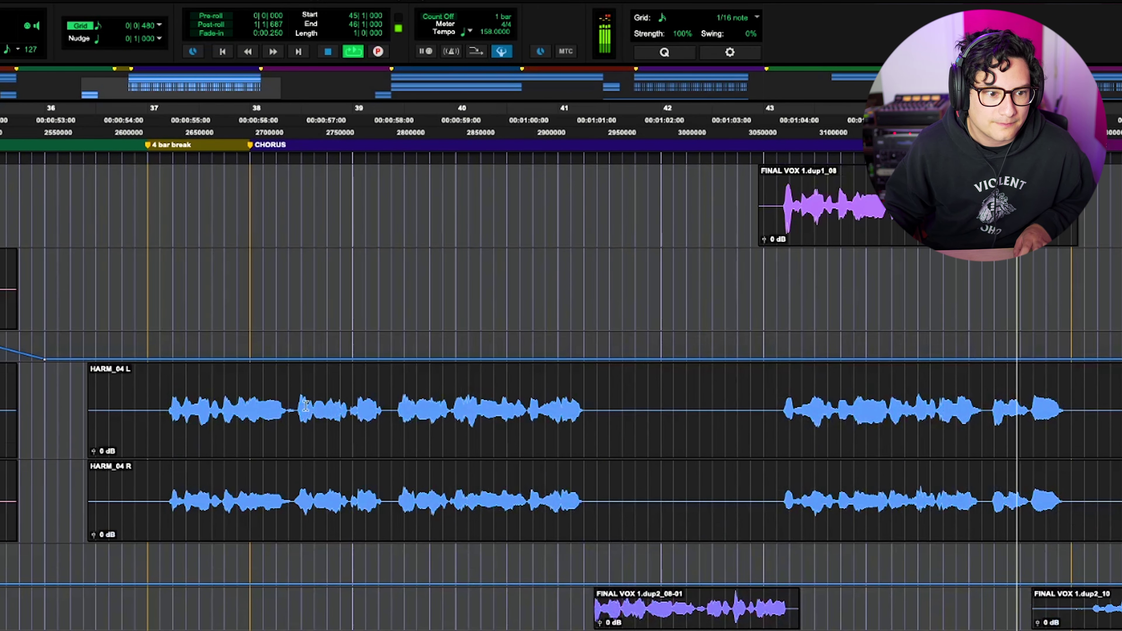
key("r")
scroll(350, 398, "up", 5)
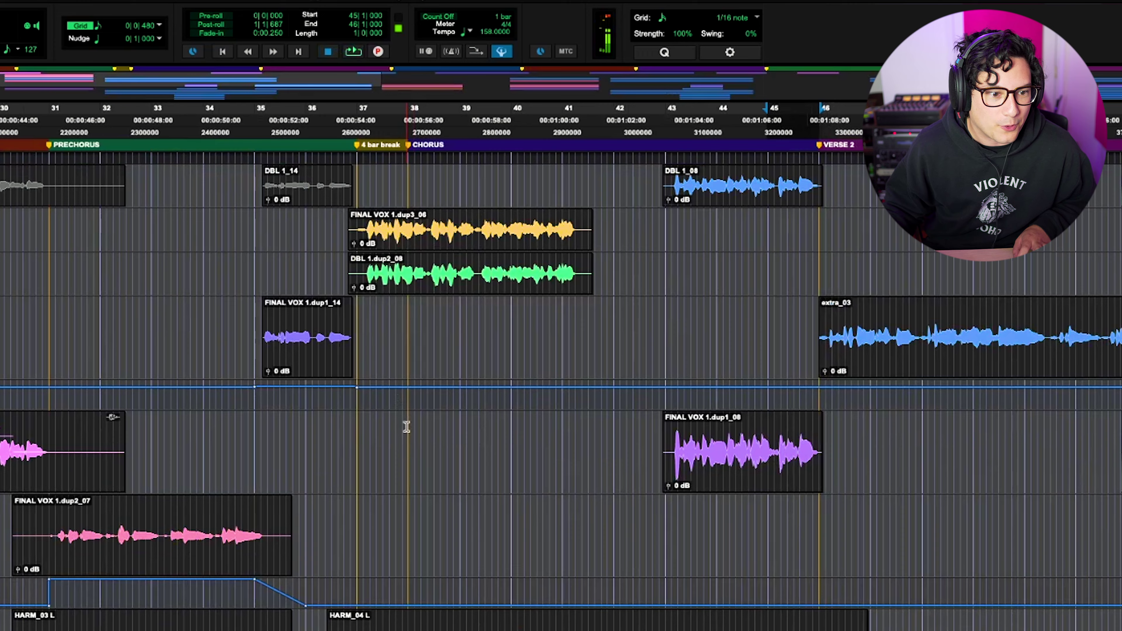
scroll(405, 427, "up", 1)
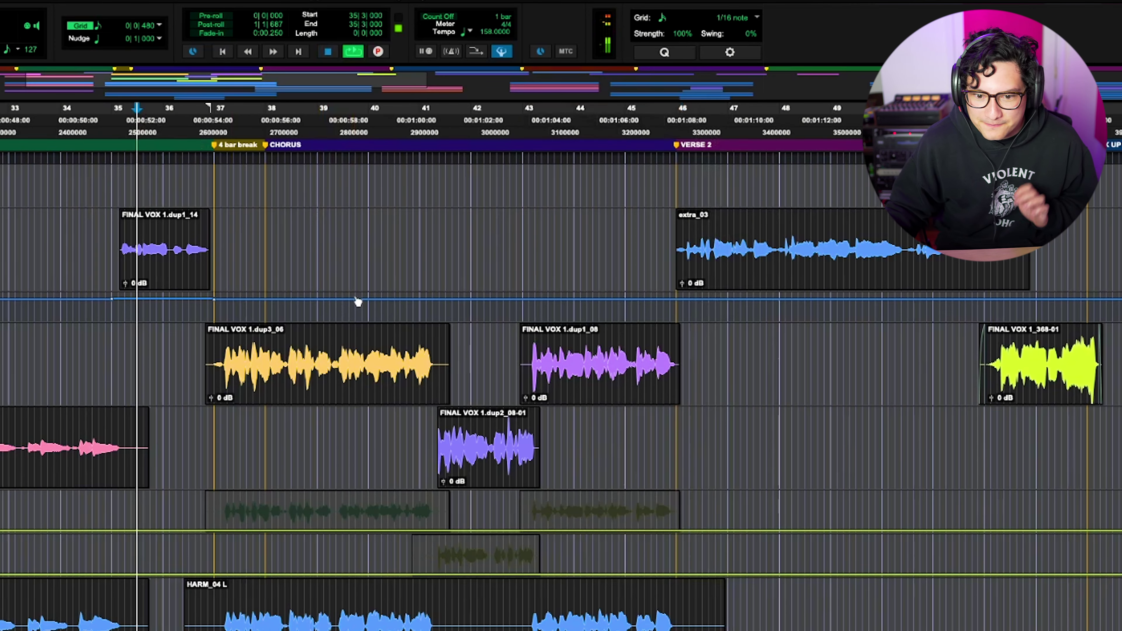
scroll(362, 398, "down", 6)
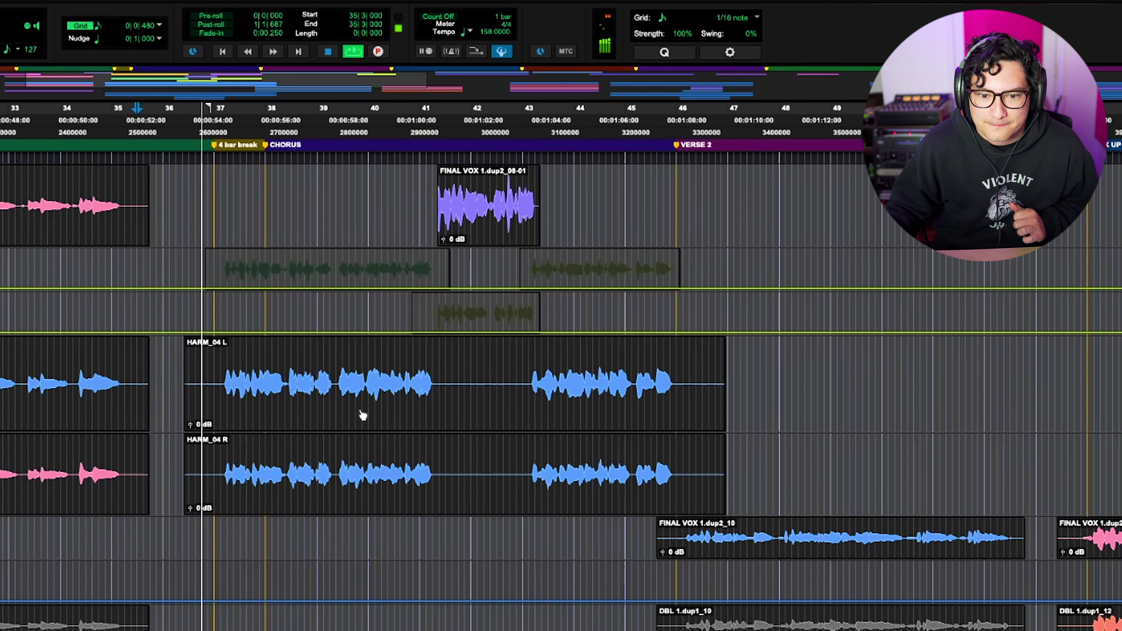
scroll(337, 417, "up", 7)
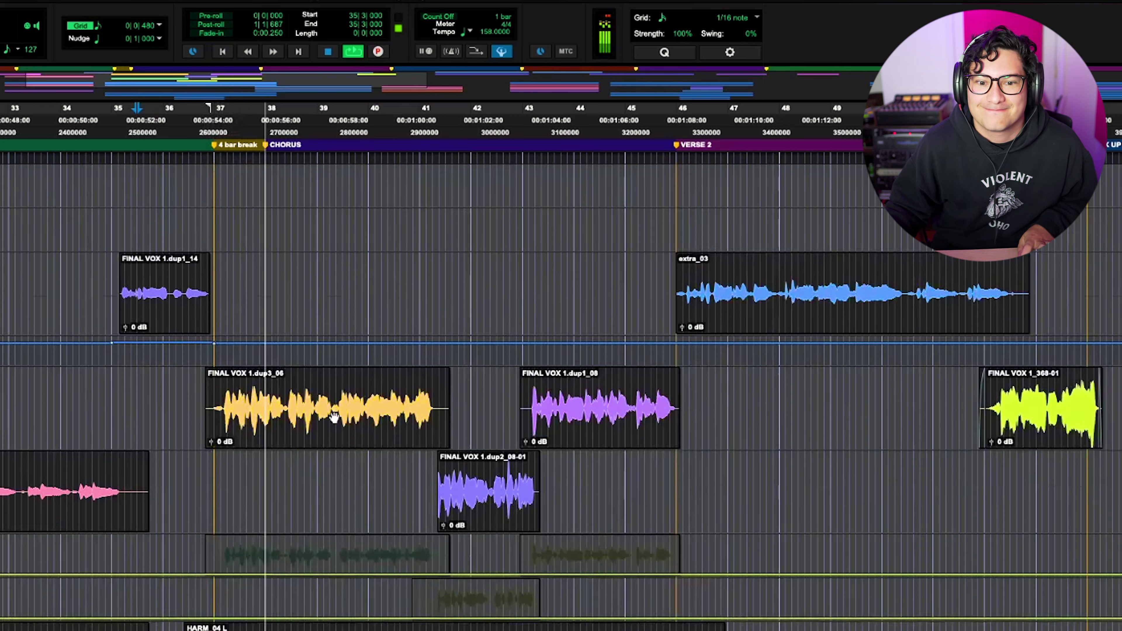
scroll(336, 420, "up", 7)
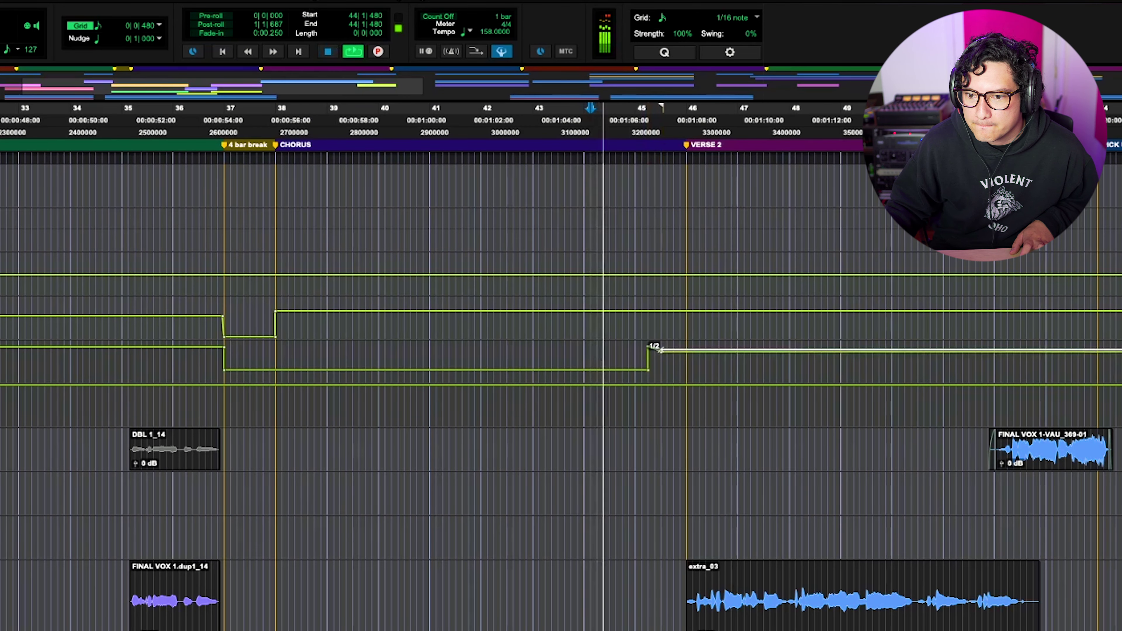
Raise the track's stepped automation line slightly from just after bar 45, leading into VERSE 2, and toggle playback.
left_click_drag(661, 349, 661, 347)
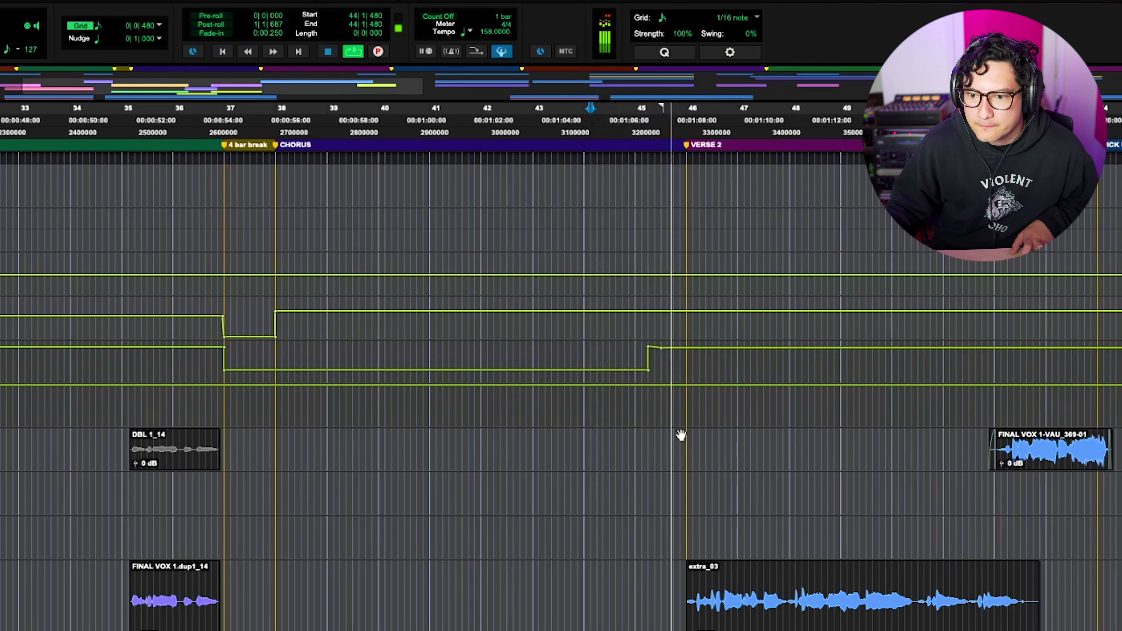
scroll(634, 439, "down", 6)
key("space")
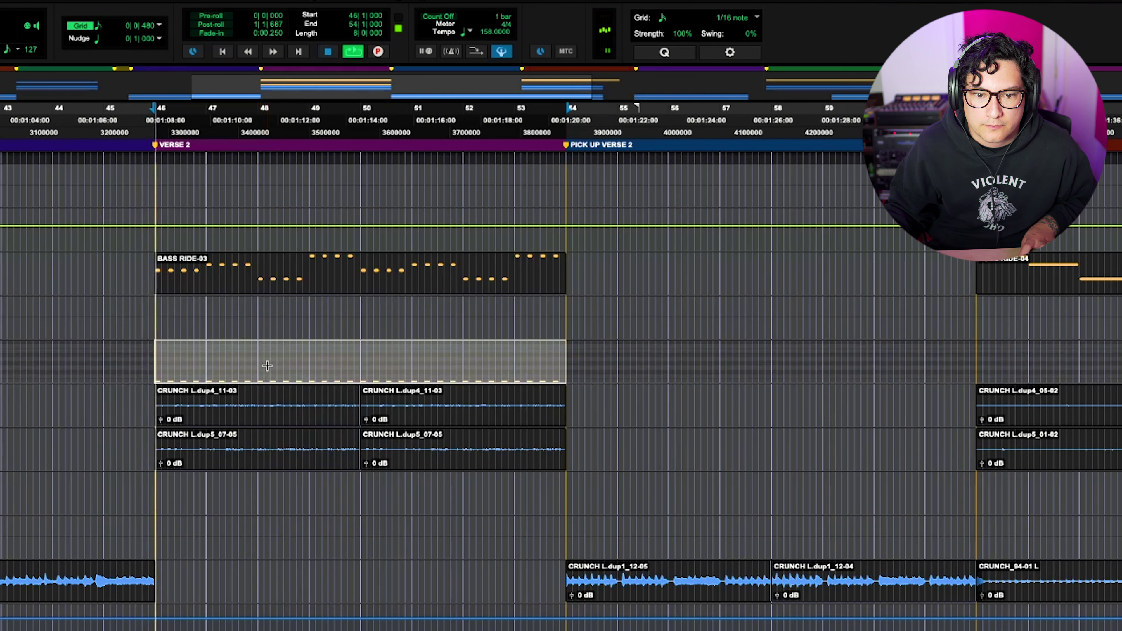
Shift the PULSE BASS notes in VERSE 2 an eighth note later in the MIDI Editor and close it.
right_click(270, 363)
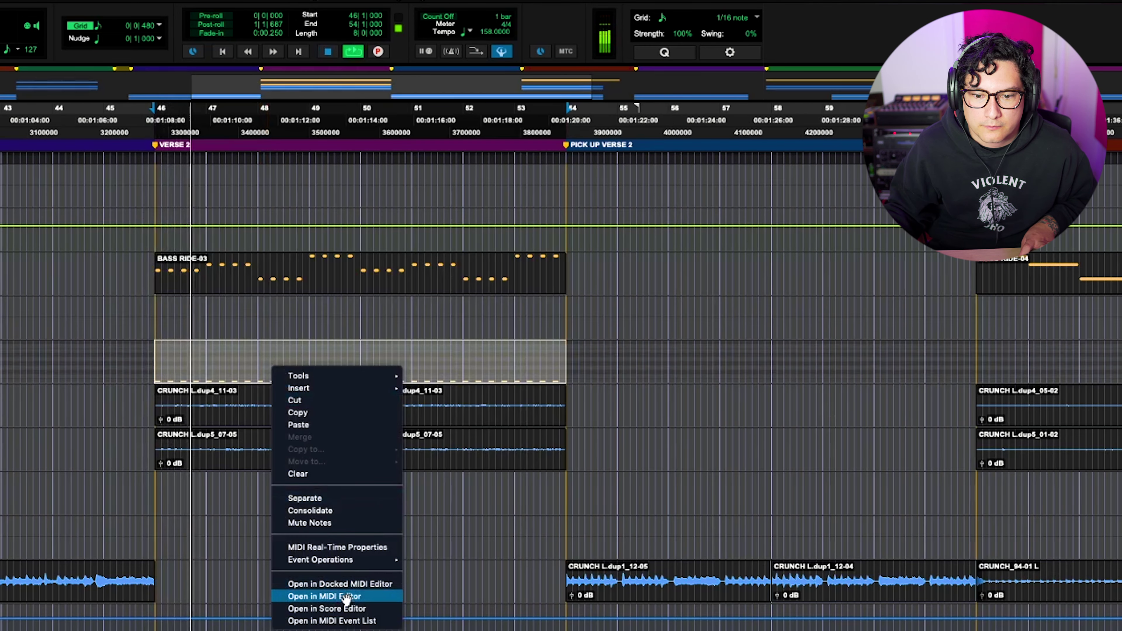
left_click(365, 533)
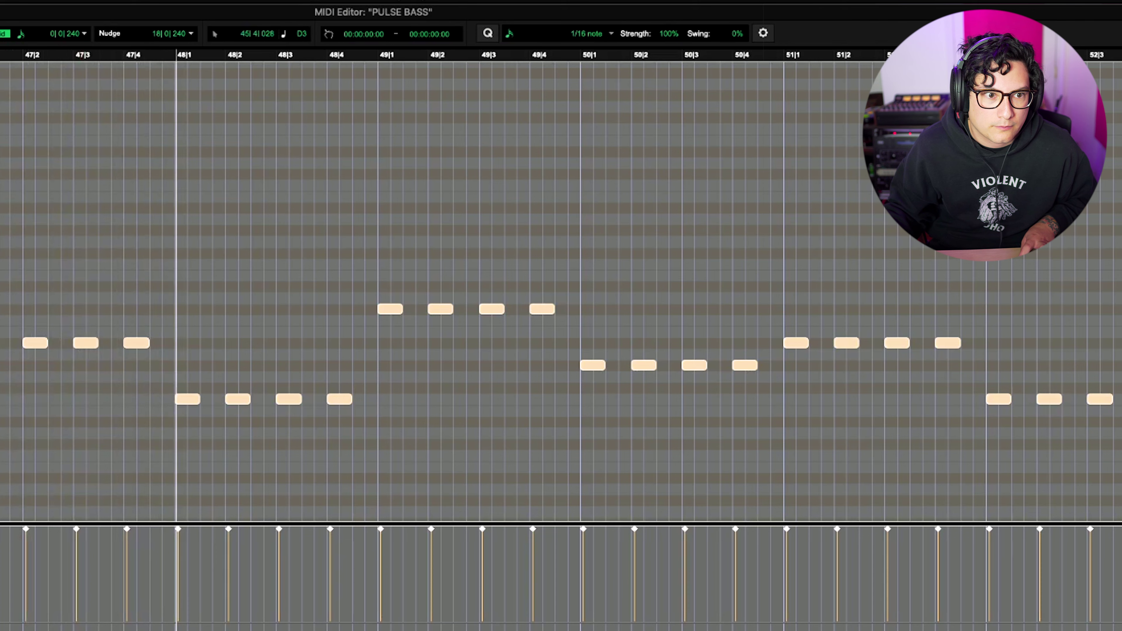
scroll(82, 54, "down", 5)
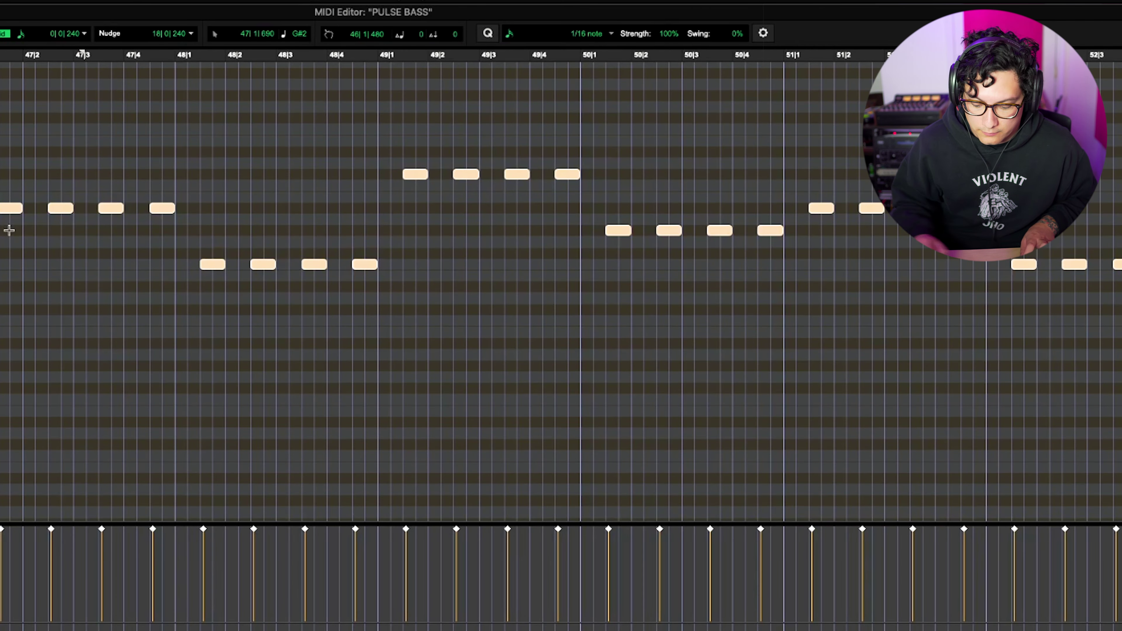
key("super+w")
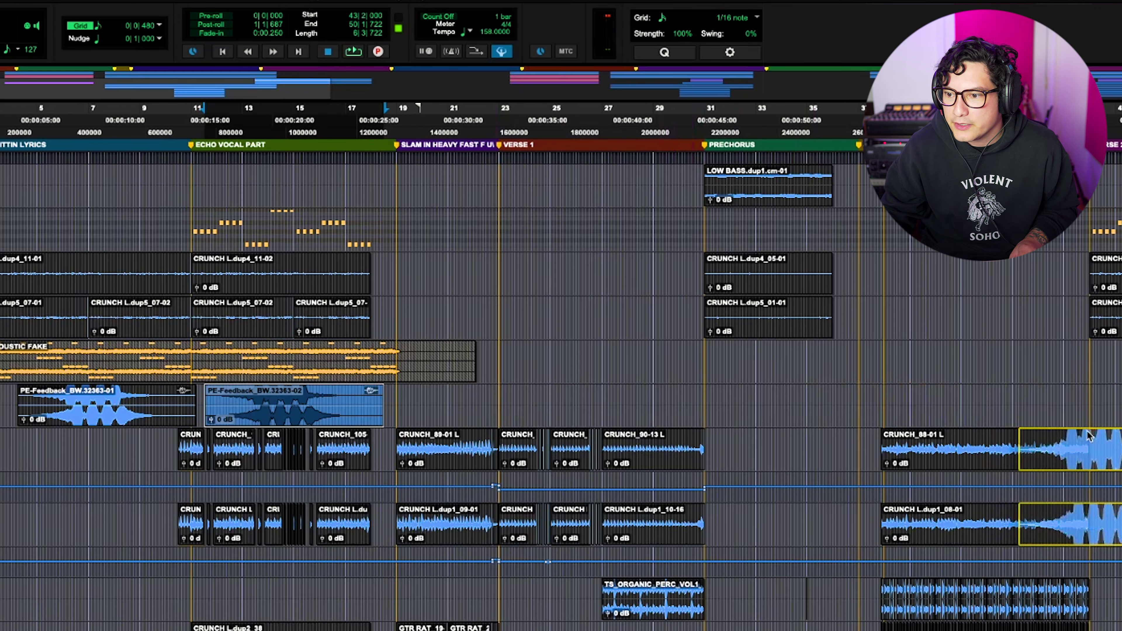
Copy the PE-Feedback clip from the ECHO VOCAL PART to VERSE 2, starting at bar 45 beat 4.
left_click_drag(1088, 442, 993, 409)
scroll(994, 383, "up", 4)
left_click_drag(903, 403, 764, 403)
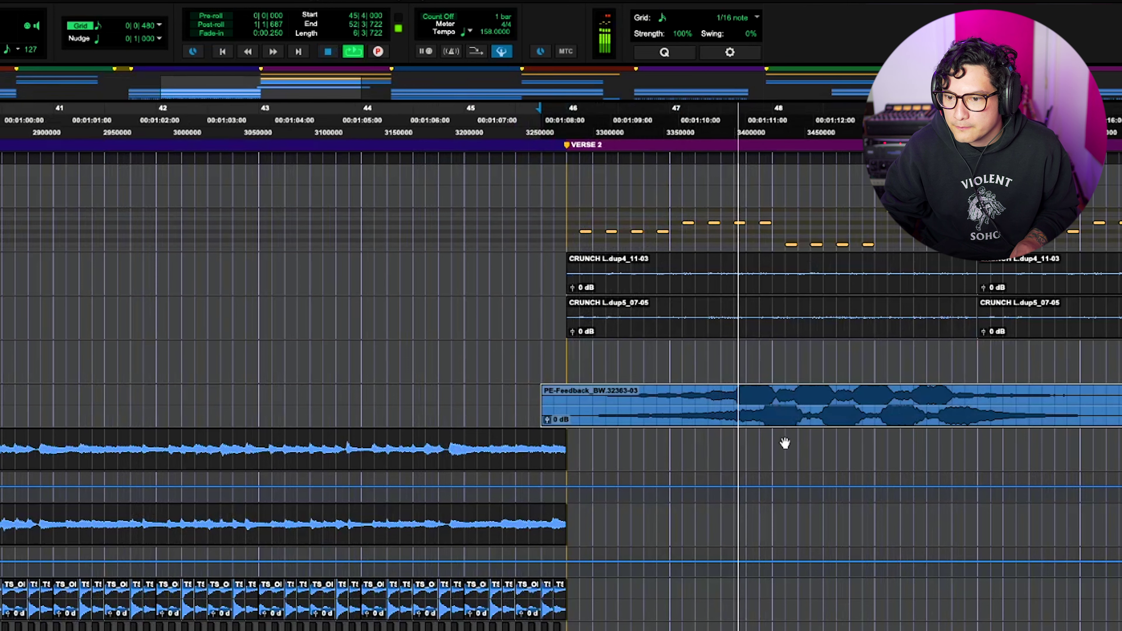
scroll(791, 432, "right", 5)
scroll(703, 416, "right", 6)
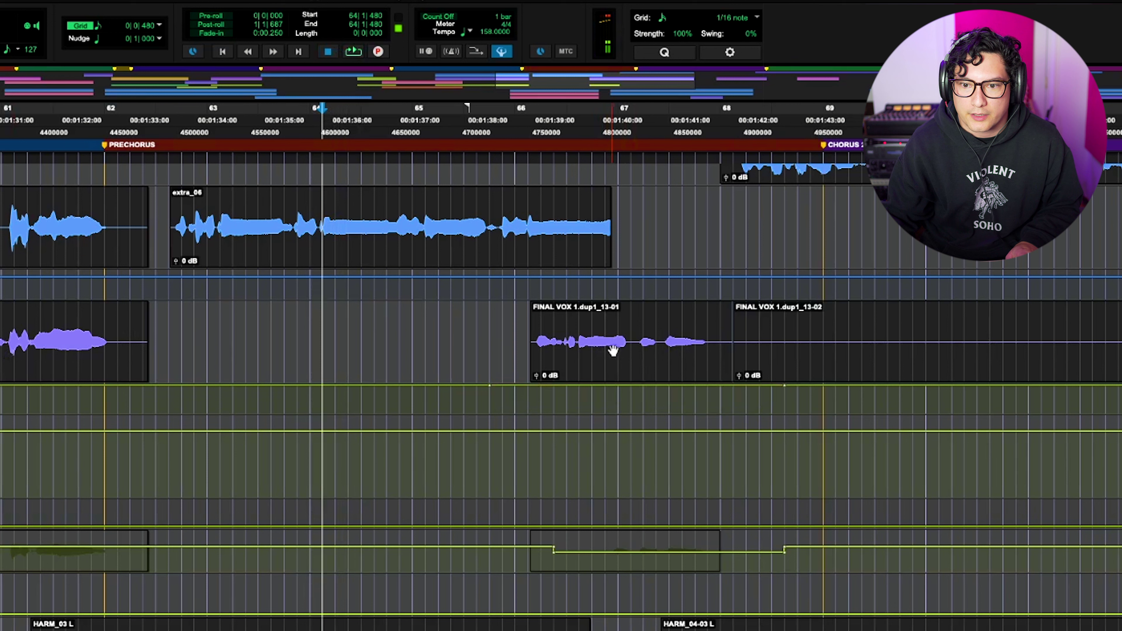
Move the FINAL VOX 1.dup1_13-01 clip in the second PRECHORUS to the vocal track above and play from bar 59.
left_click(612, 350)
left_click_drag(321, 244, 319, 460)
left_click(93, 116)
left_click_drag(638, 336, 631, 240)
left_click(381, 249)
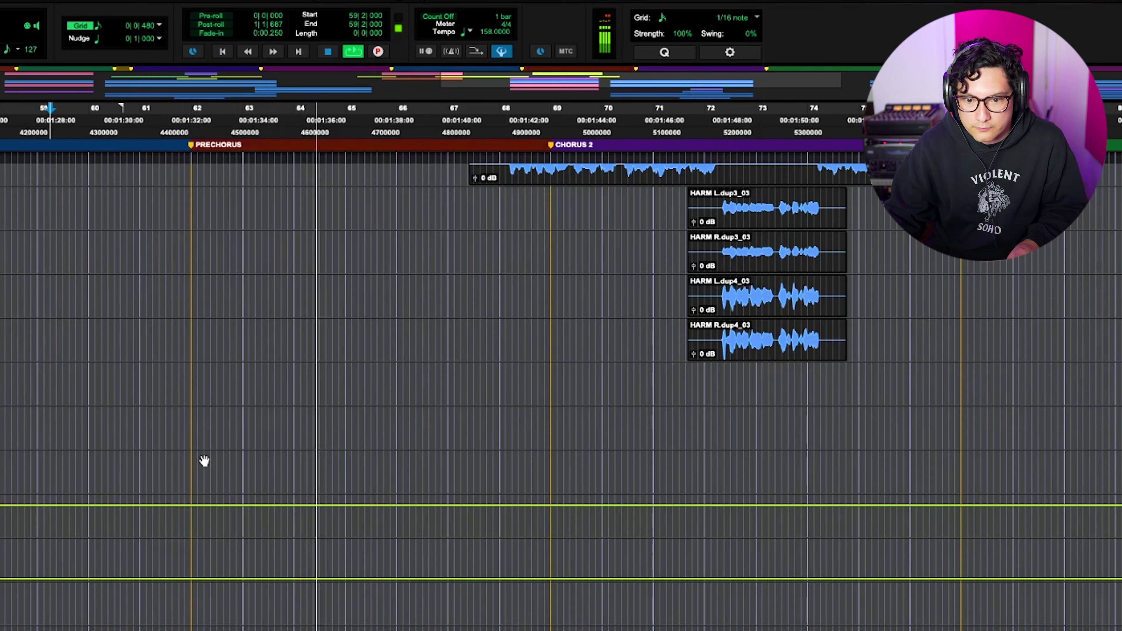
Play through CHORUS 2 and the BRIDGE while examining the harmony, double and lead vocal clips up to the OUTRO.
scroll(203, 462, "down", 4)
scroll(200, 459, "right", 5)
scroll(186, 464, "up", 7)
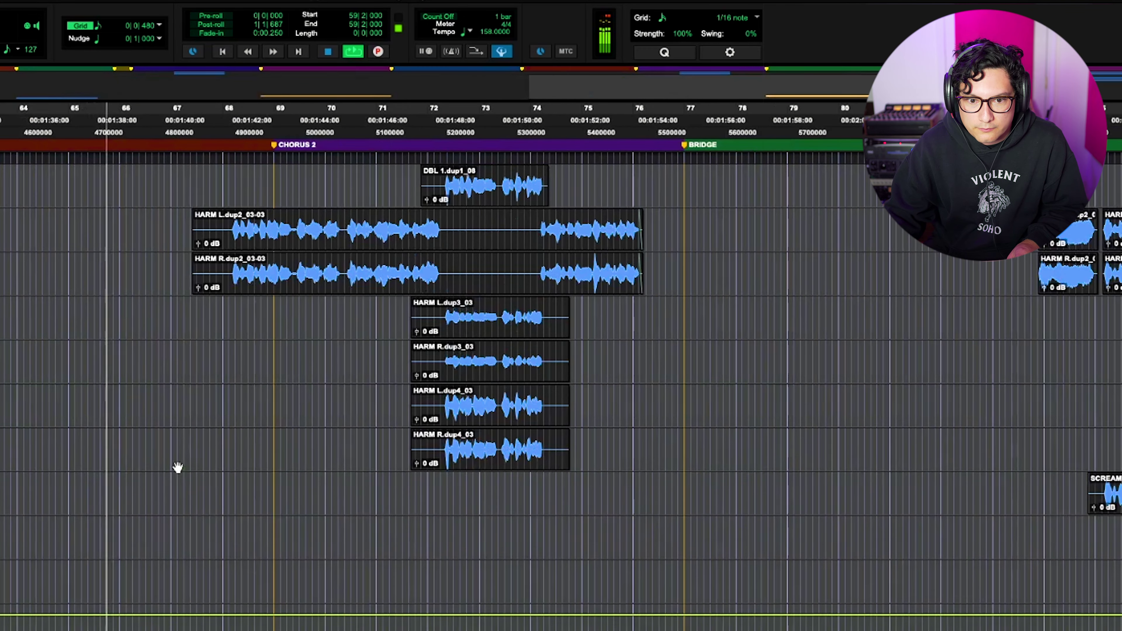
scroll(178, 468, "up", 6)
scroll(225, 448, "up", 4)
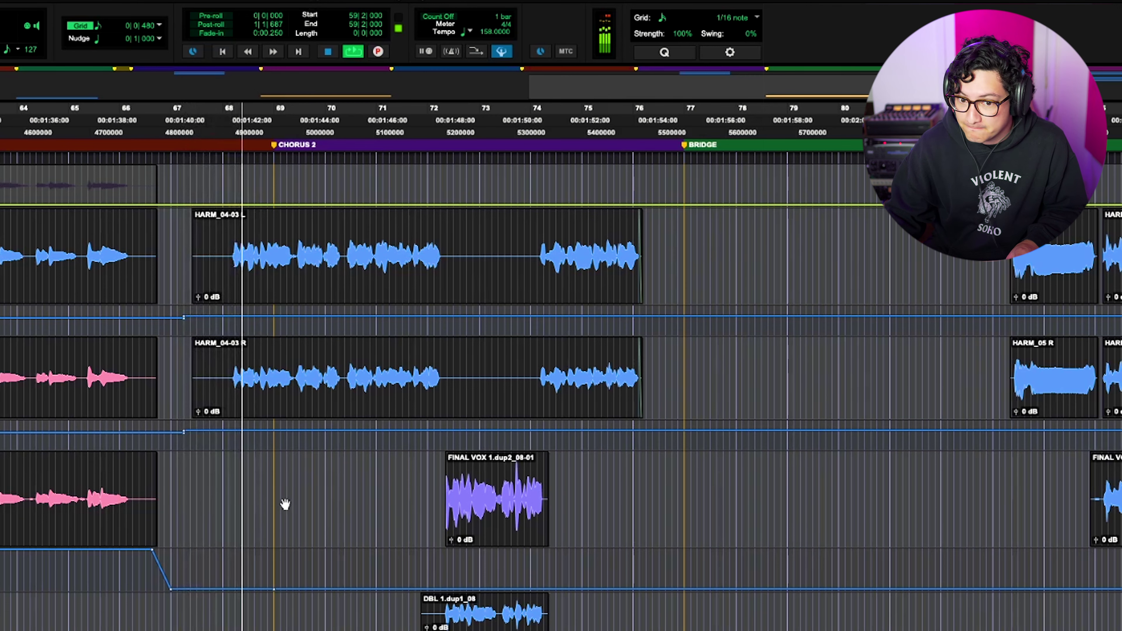
scroll(285, 503, "up", 6)
scroll(278, 513, "down", 2)
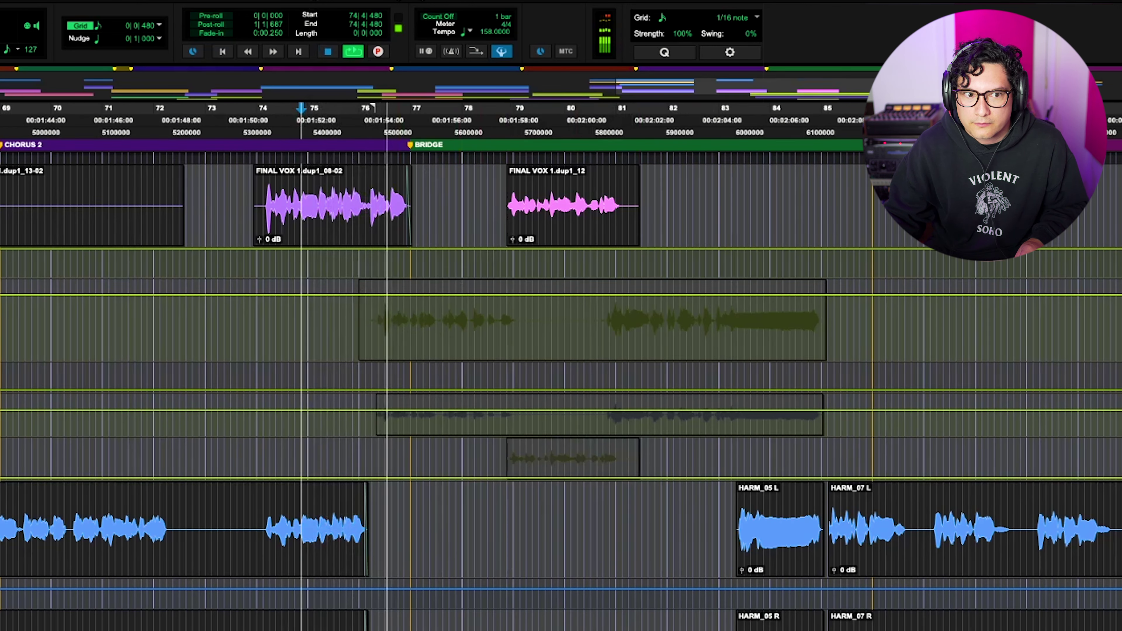
scroll(430, 336, "up", 3)
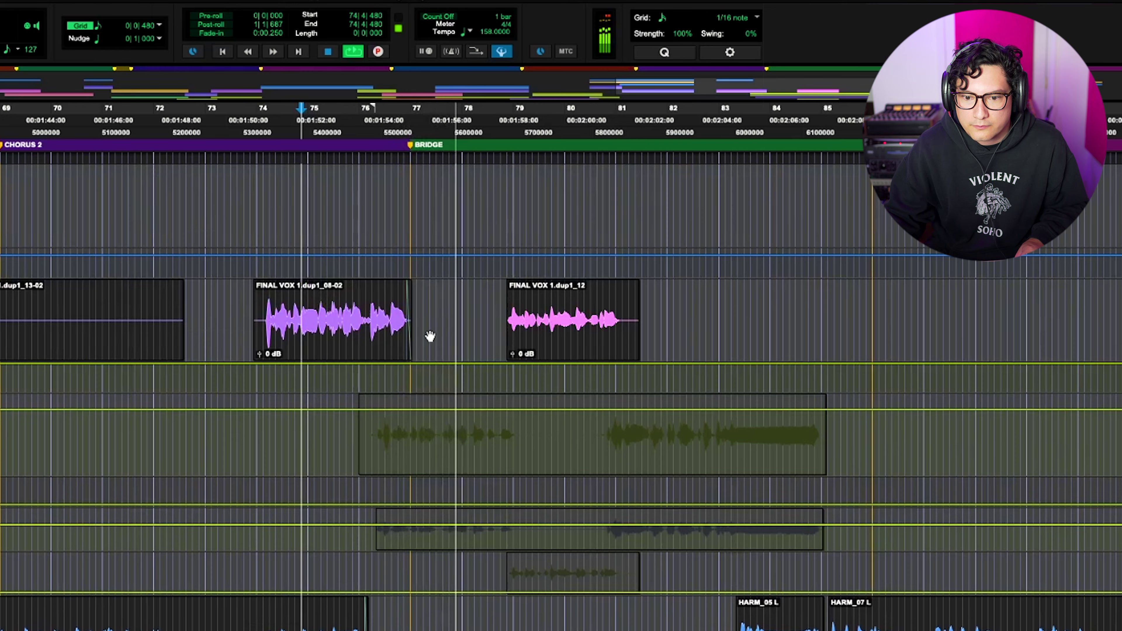
scroll(418, 332, "right", 3)
scroll(396, 381, "right", 20)
scroll(405, 385, "up", 5)
scroll(418, 390, "left", 13)
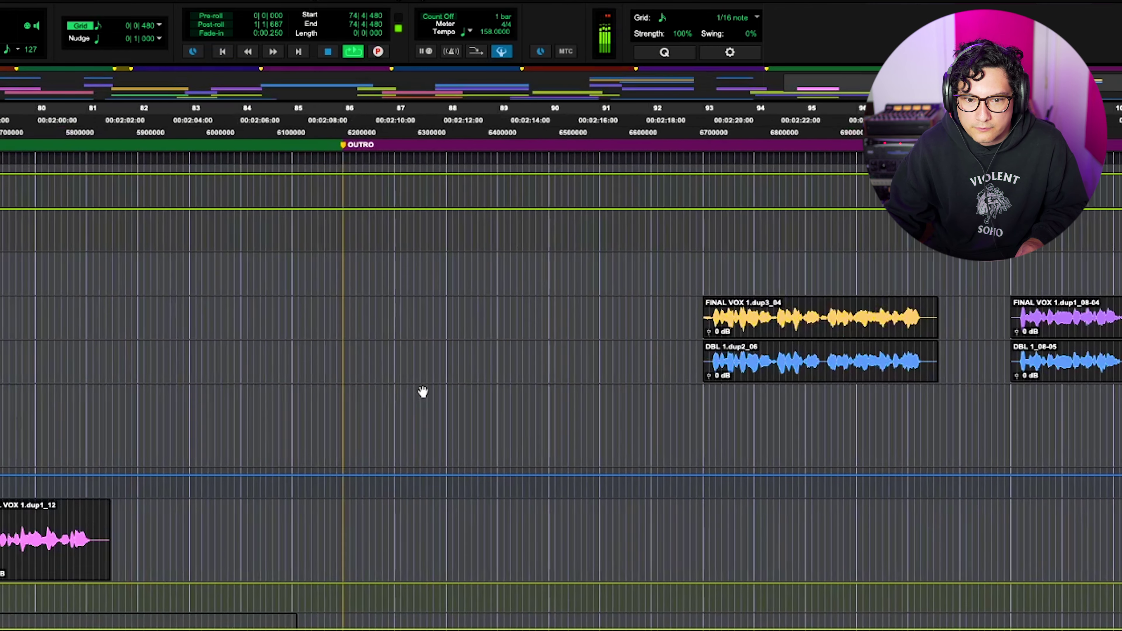
scroll(446, 393, "left", 11)
scroll(469, 391, "up", 10)
Set the Model of the PIANO track's Mini Grand to Soft and cue playback at the start of the BRIDGE, bar 77.
key("space")
left_click(432, 340)
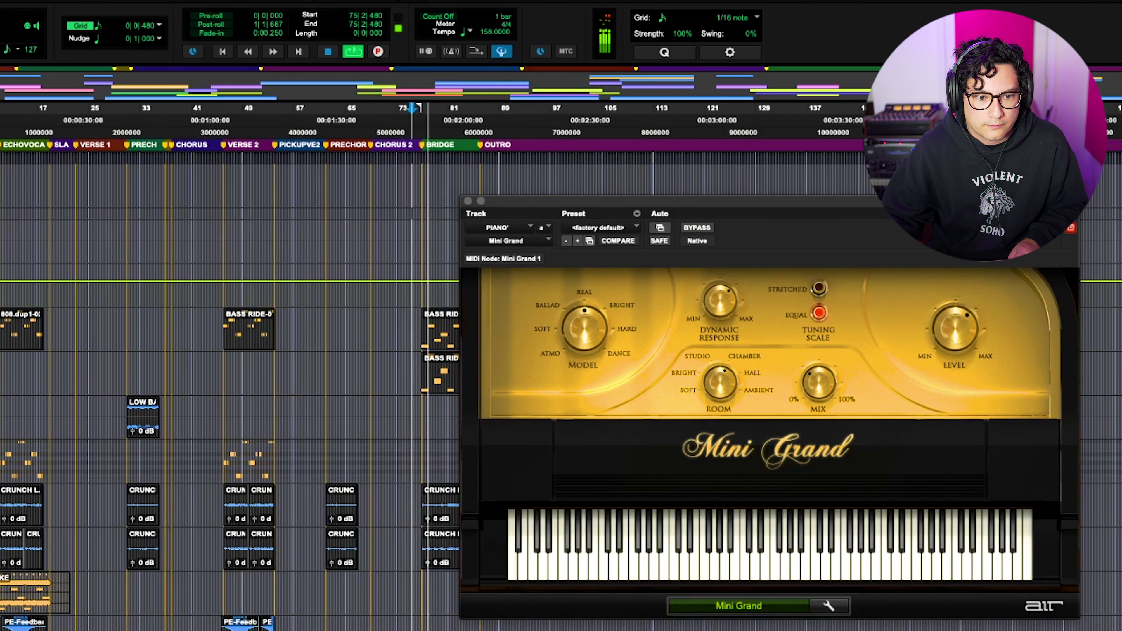
left_click(468, 201)
key("super+]")
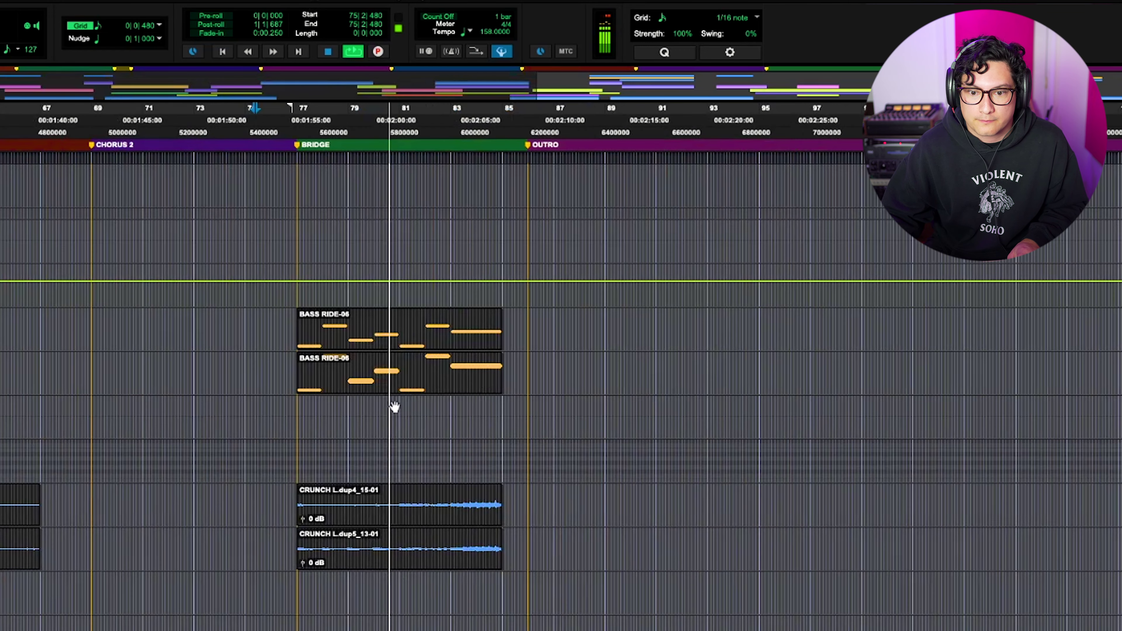
left_click(394, 389)
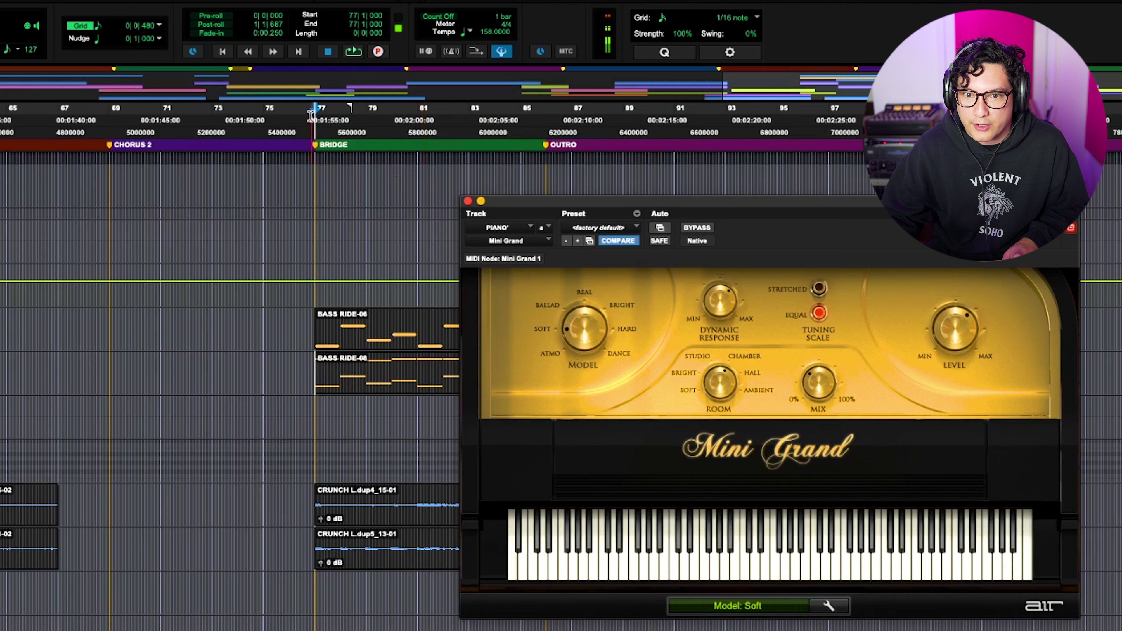
Set Mini Grand's Room to Soft and its Mix to about halfway while the BRIDGE plays.
key("space")
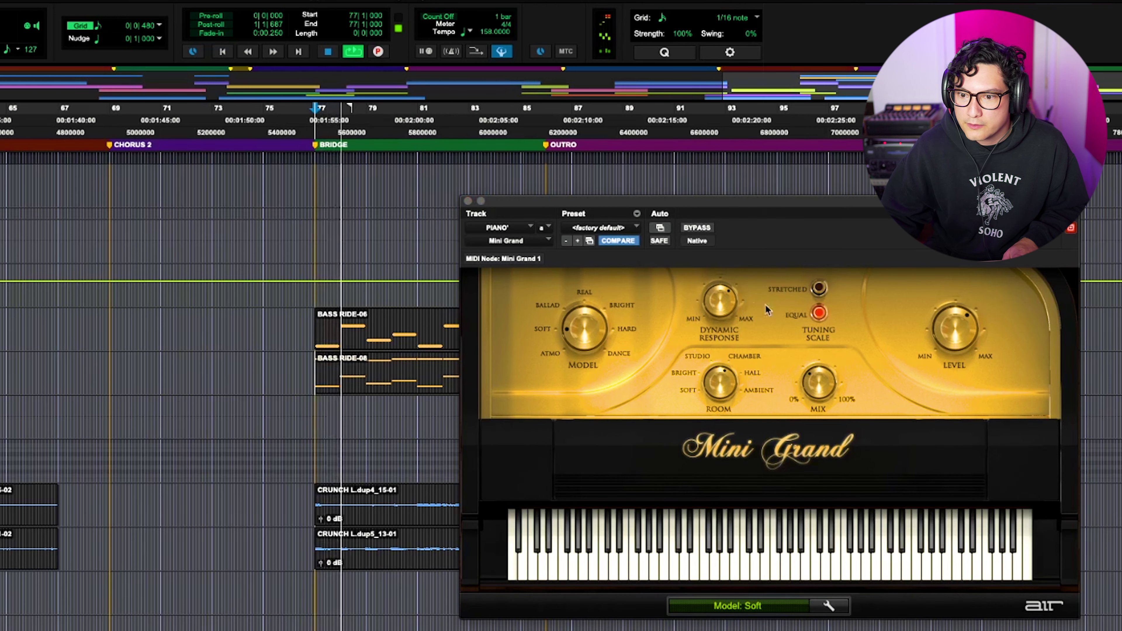
left_click(734, 400)
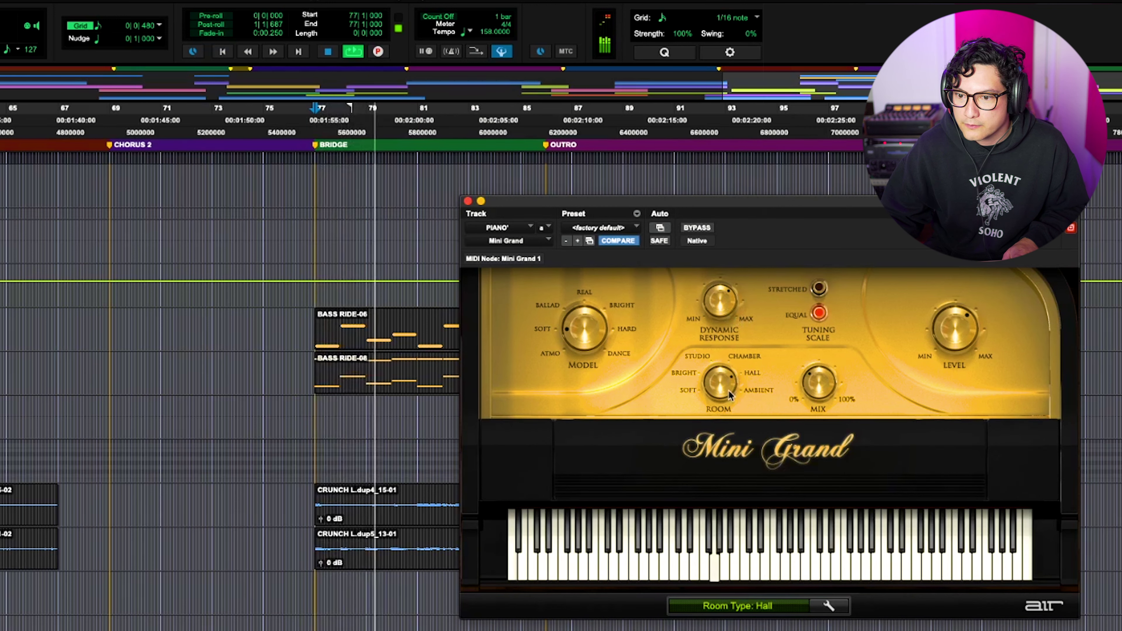
scroll(839, 391, "up", 3)
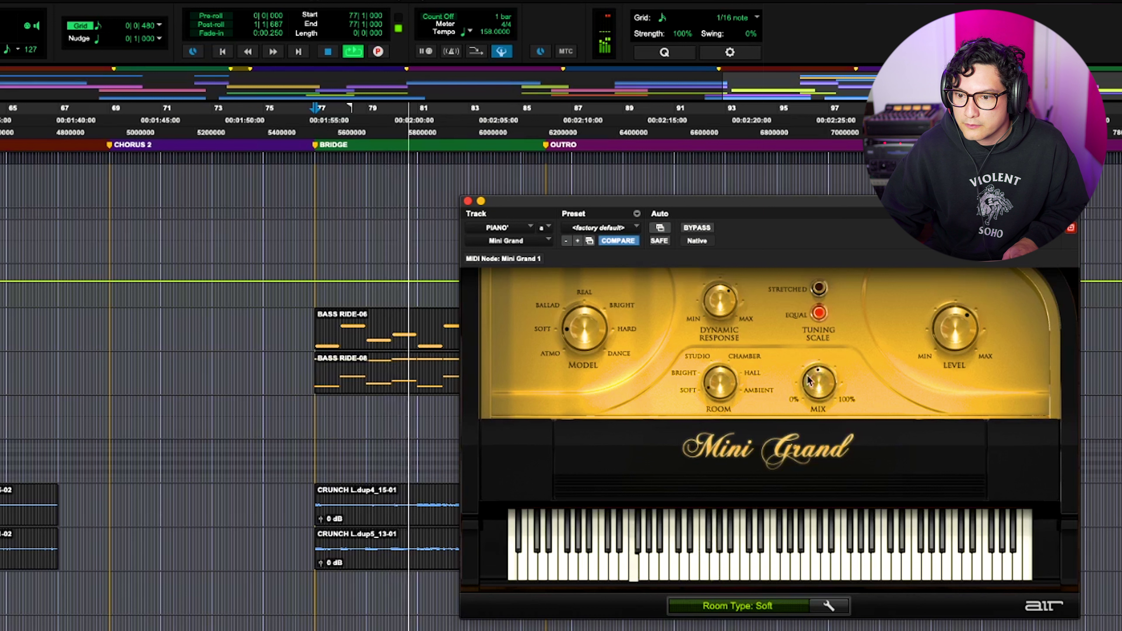
scroll(842, 348, "up", 1)
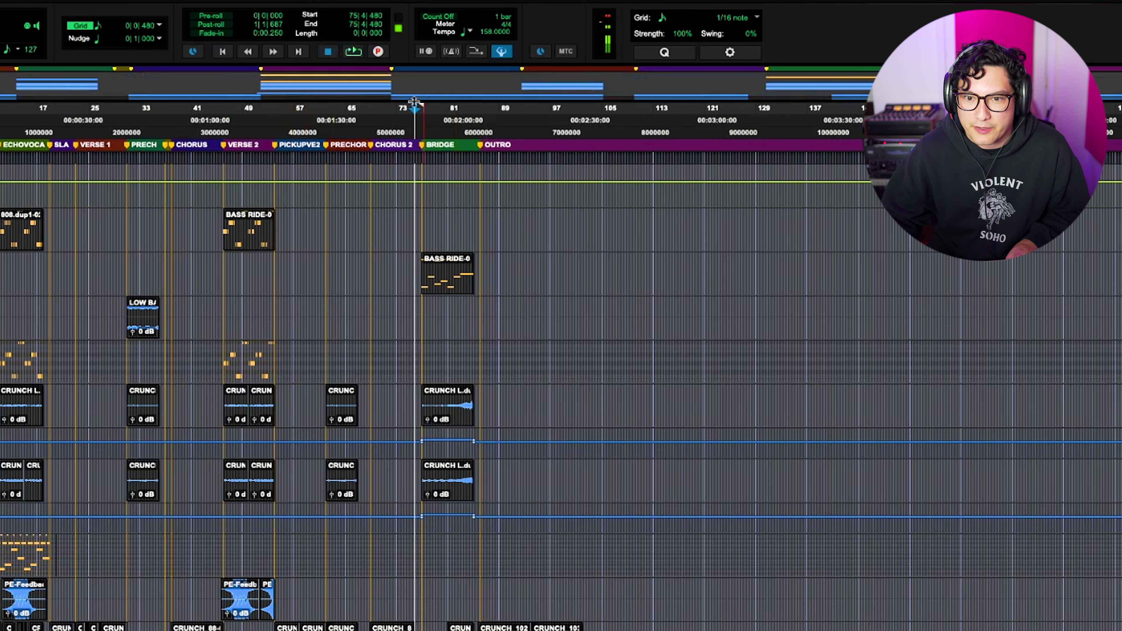
Write a four-note ACOUSTIC FAKE pattern at bar 77 of the BRIDGE and duplicate it three times.
key("ctrl+bracketright")
key("ctrl+bracketright")
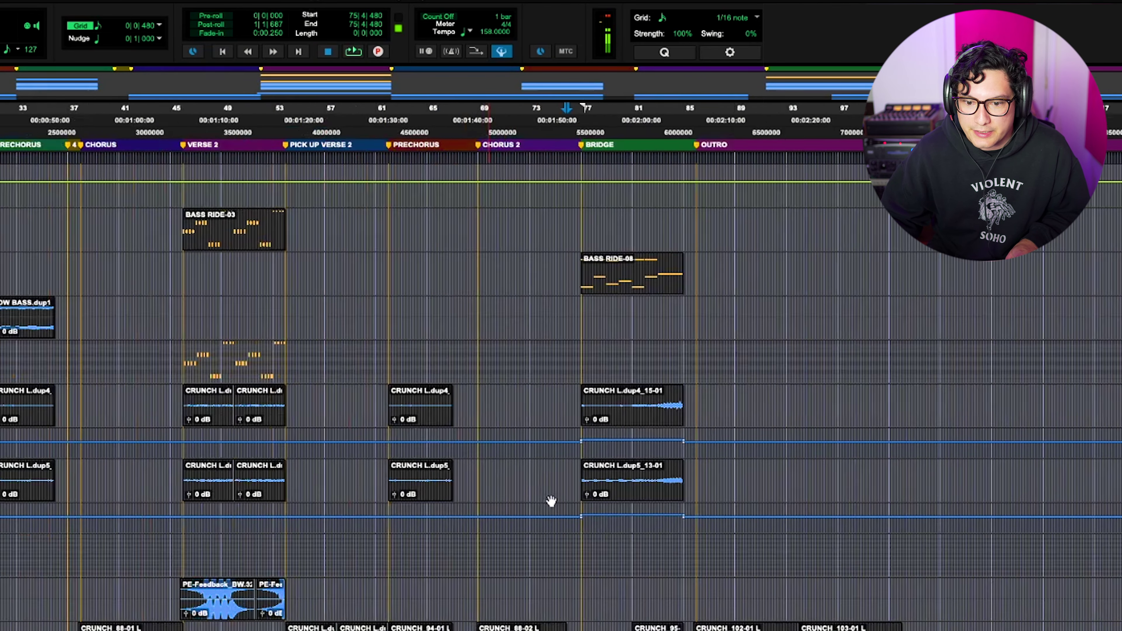
key("ctrl+bracketright")
key("ctrl+bracketright")
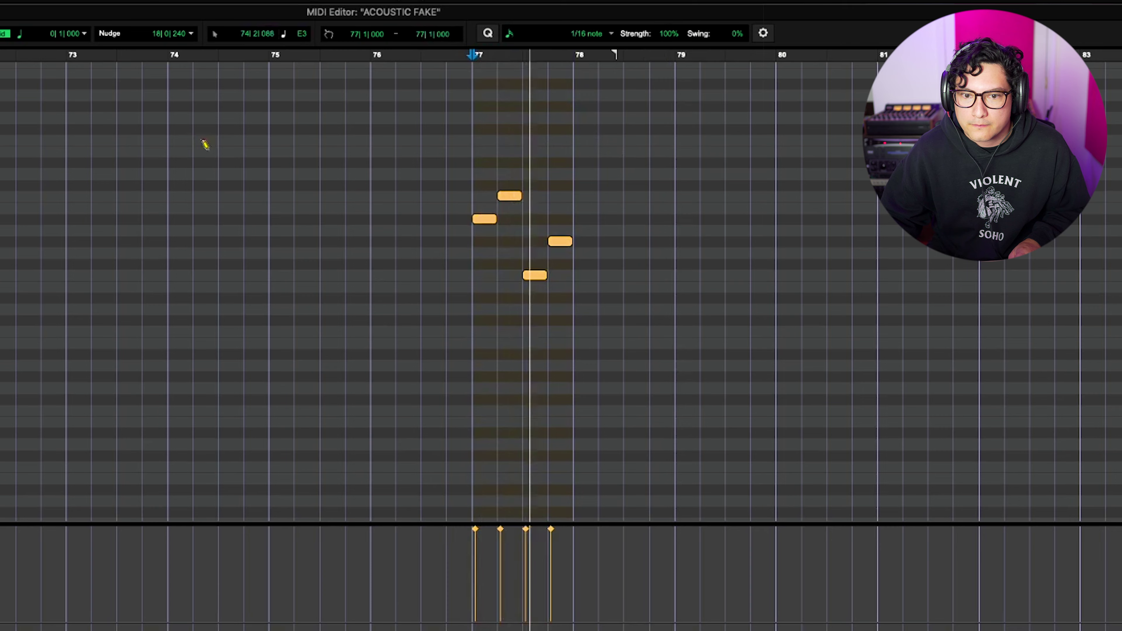
left_click_drag(787, 160, 479, 333)
key("ctrl+d")
key("ctrl+d")
key("ctrl+d")
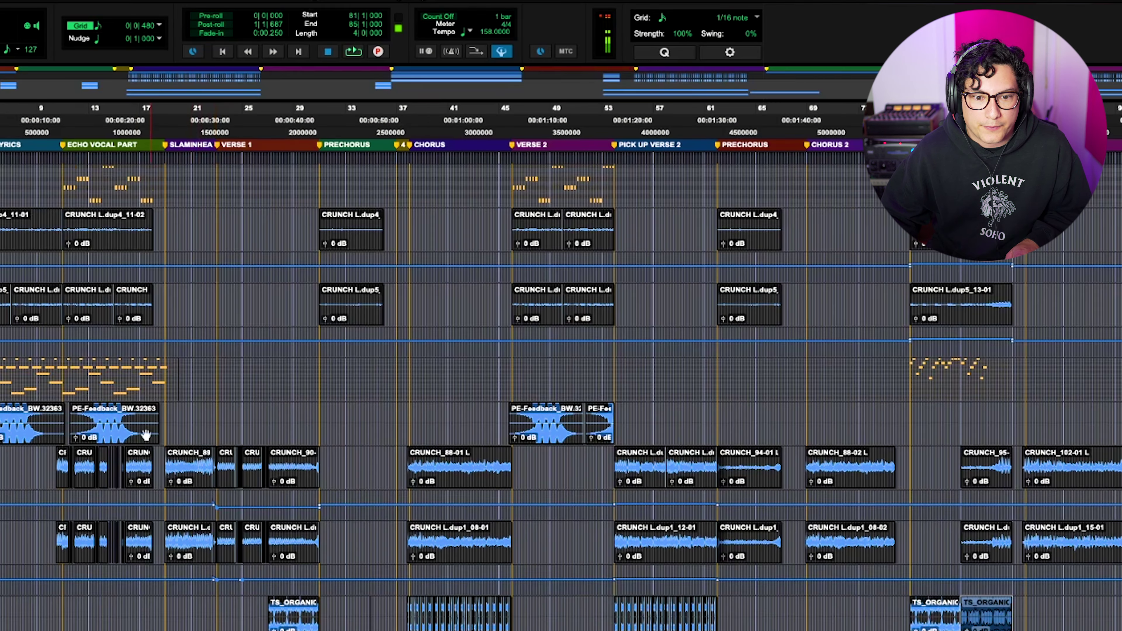
Copy the PE-Feedback clip to the BRIDGE, starting about half a bar before bar 77, and play the section through to the OUTRO.
left_click_drag(145, 435, 953, 431)
left_click(891, 415)
key("space")
scroll(929, 368, "right", 6)
key("t")
key("t")
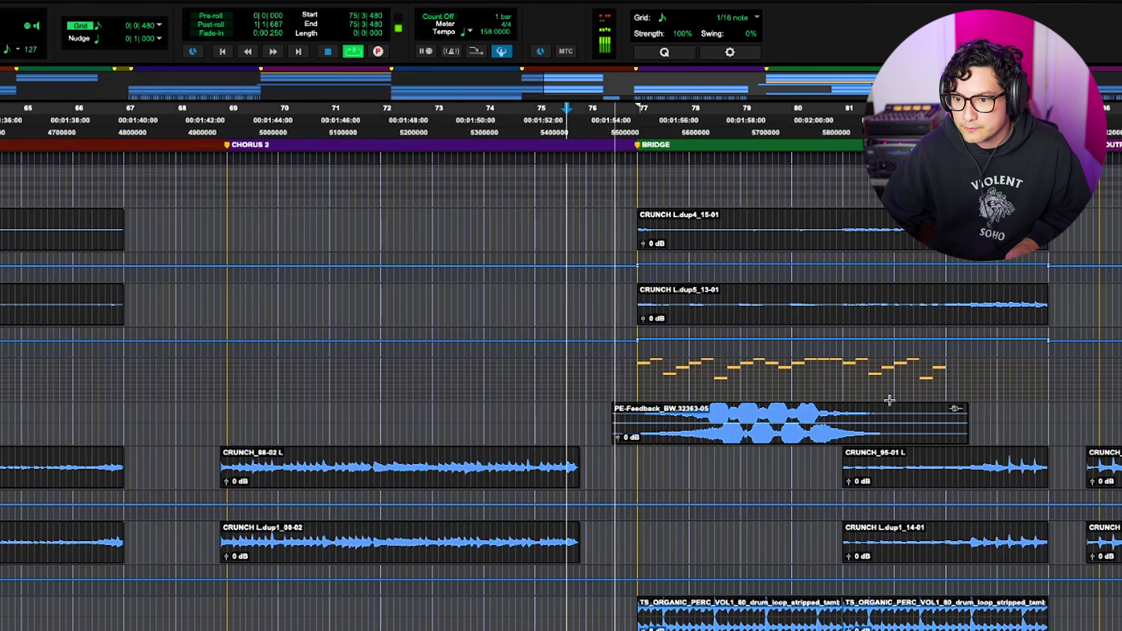
scroll(817, 438, "right", 2)
scroll(707, 463, "right", 2)
scroll(719, 458, "right", 8)
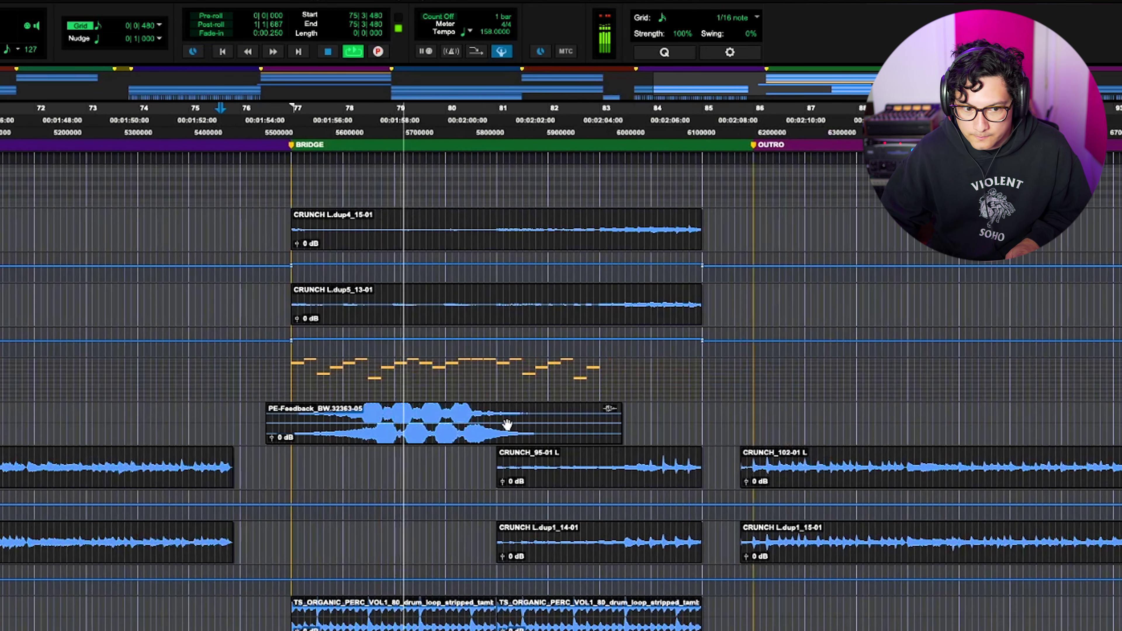
scroll(512, 428, "right", 2)
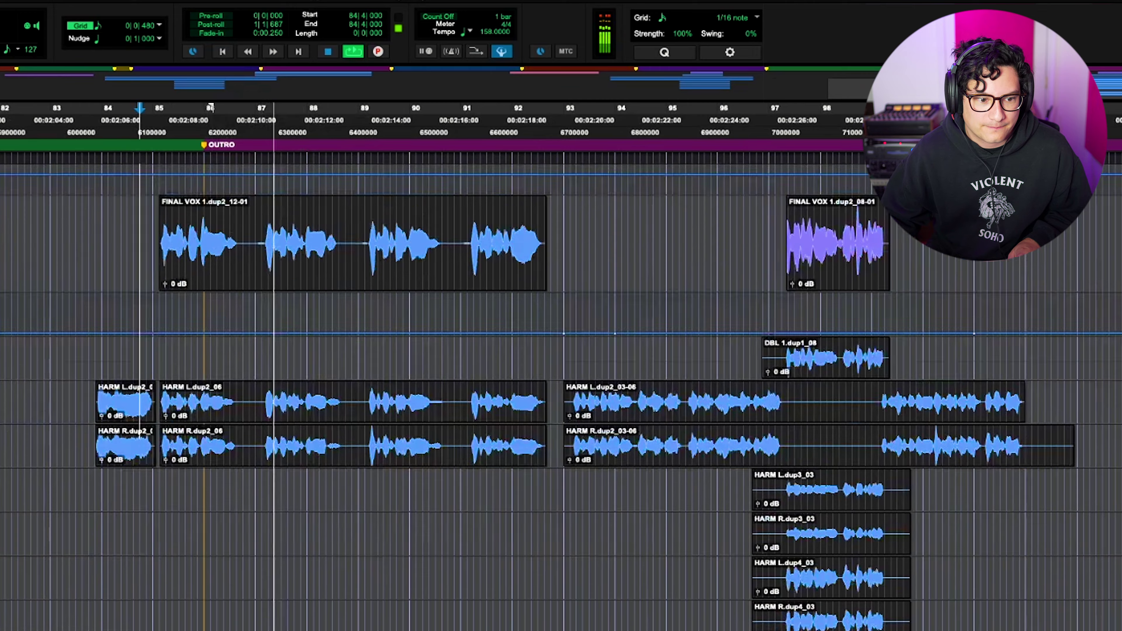
Delete the tail after the second OUTRO phrase, around bar 88, from the HARM L.dup2 and HARM R.dup2 clips.
scroll(562, 366, "down", 4)
scroll(309, 363, "up", 5)
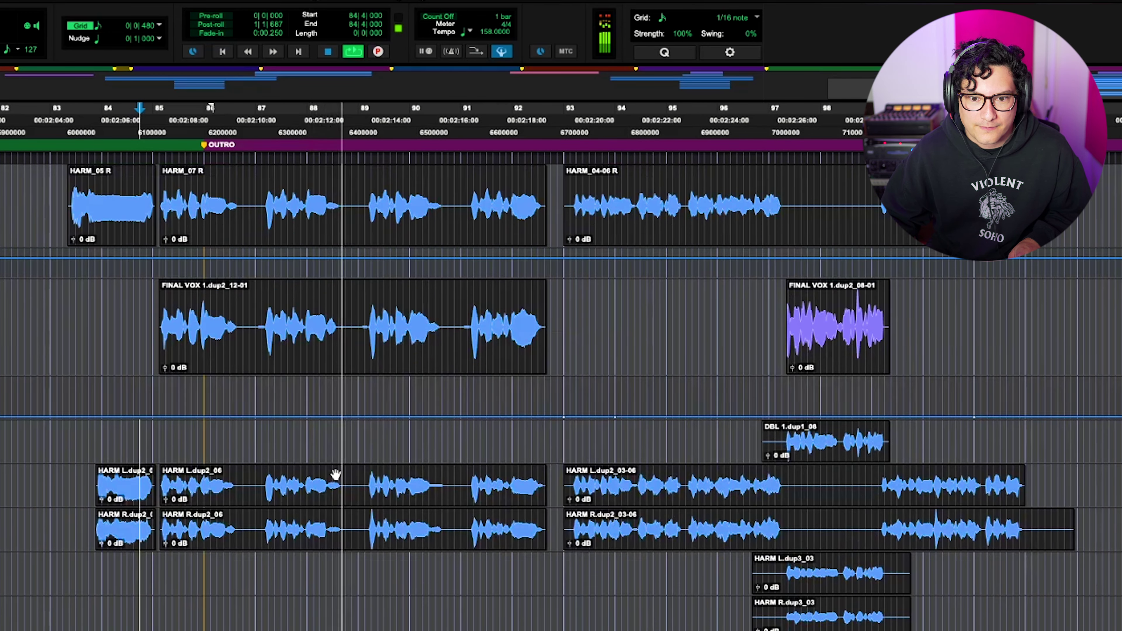
scroll(309, 363, "up", 12)
scroll(281, 325, "down", 5)
key("space")
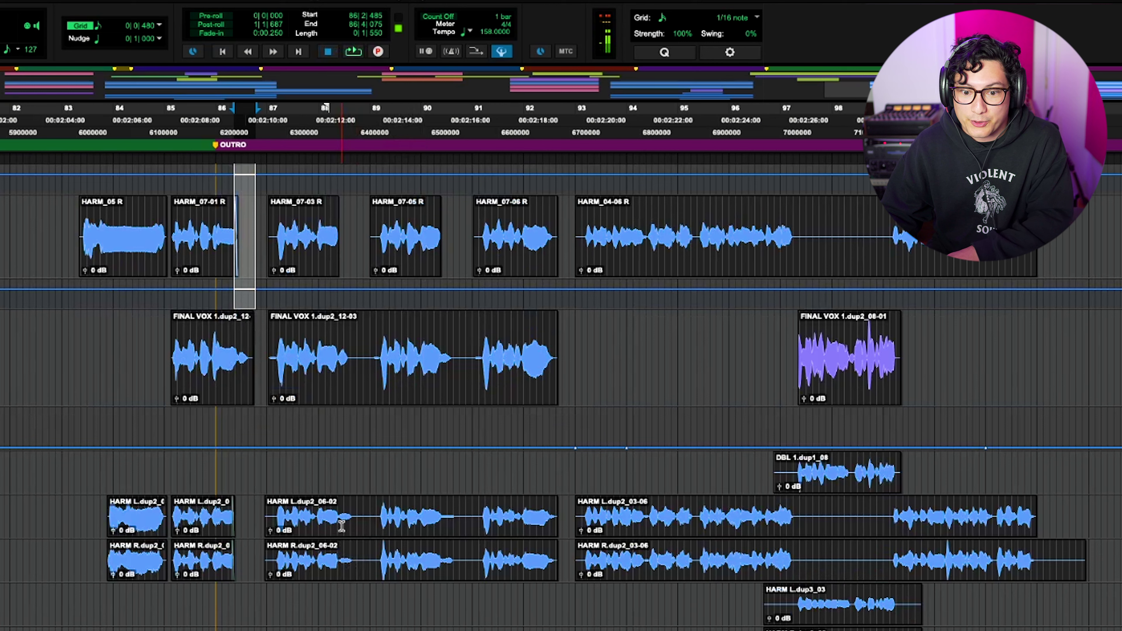
left_click_drag(339, 529, 345, 533)
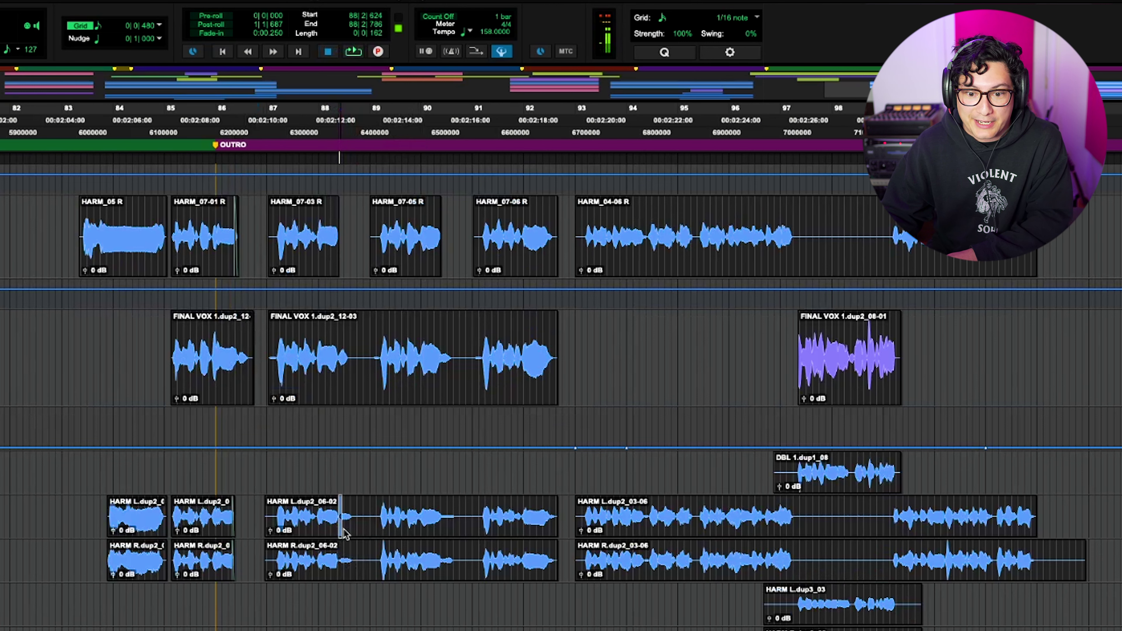
key("Delete")
left_click(351, 550)
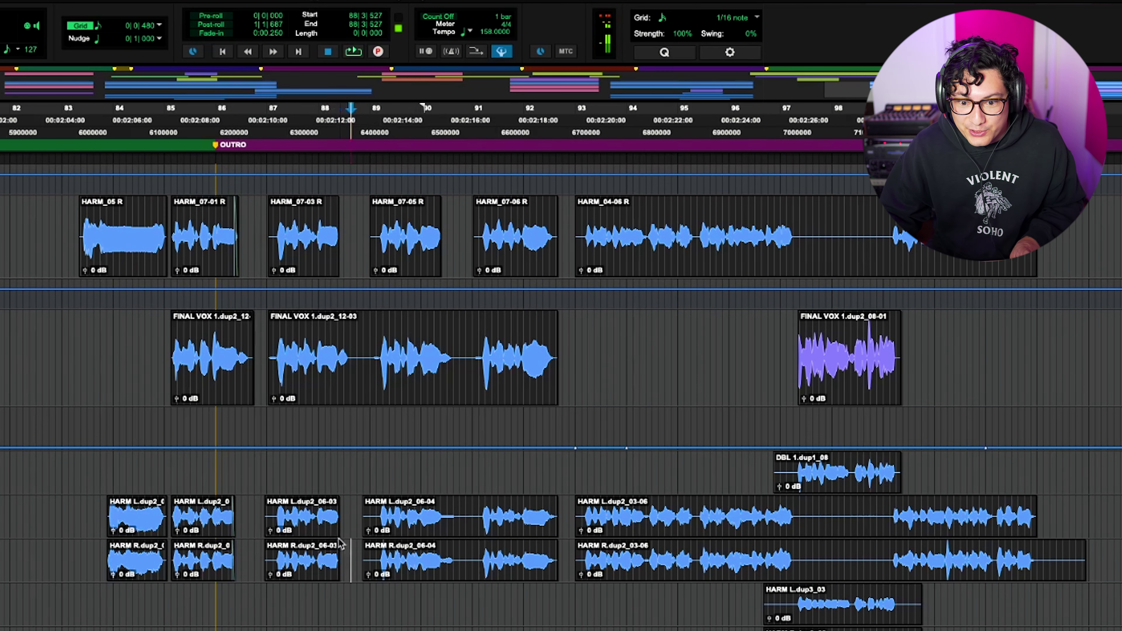
Move both FINAL VOX 1.dup2_12 clips in the OUTRO up to the green vocal track above REAL VOX.dup1.
left_click(212, 354)
left_click(398, 353)
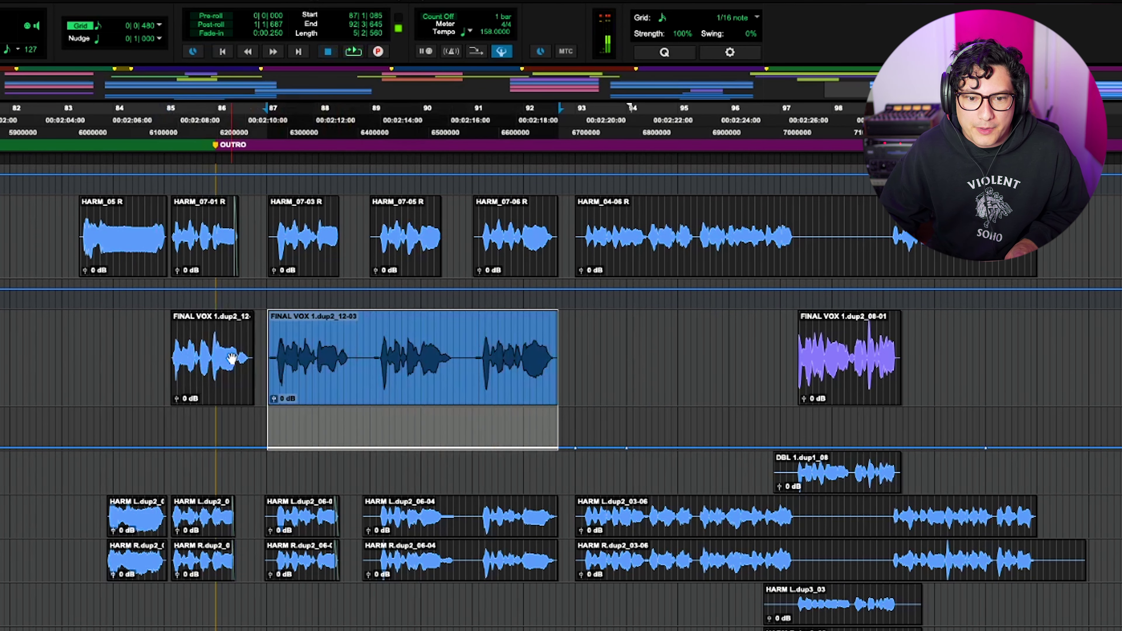
left_click(213, 353, "shift")
scroll(228, 442, "up", 5)
scroll(226, 592, "up", 5)
left_click_drag(228, 577, 212, 325)
Raise the green vocal track's automation from bar 85 and adjust the automation below SCREAM_02 between about bars 84 and 93.
left_click(159, 123)
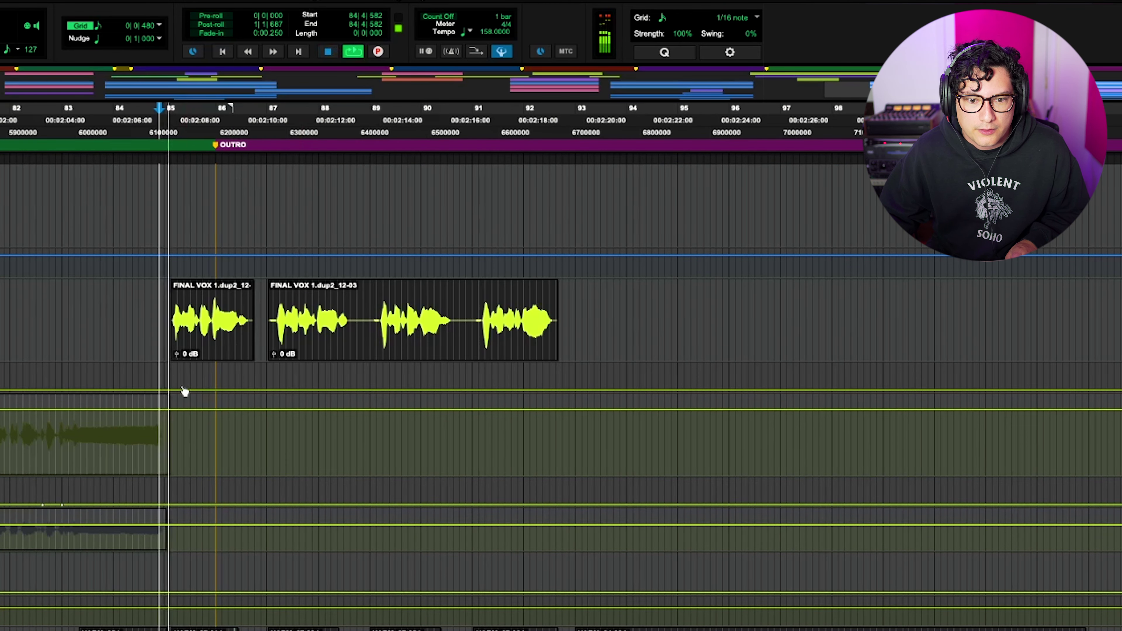
left_click_drag(171, 389, 169, 364)
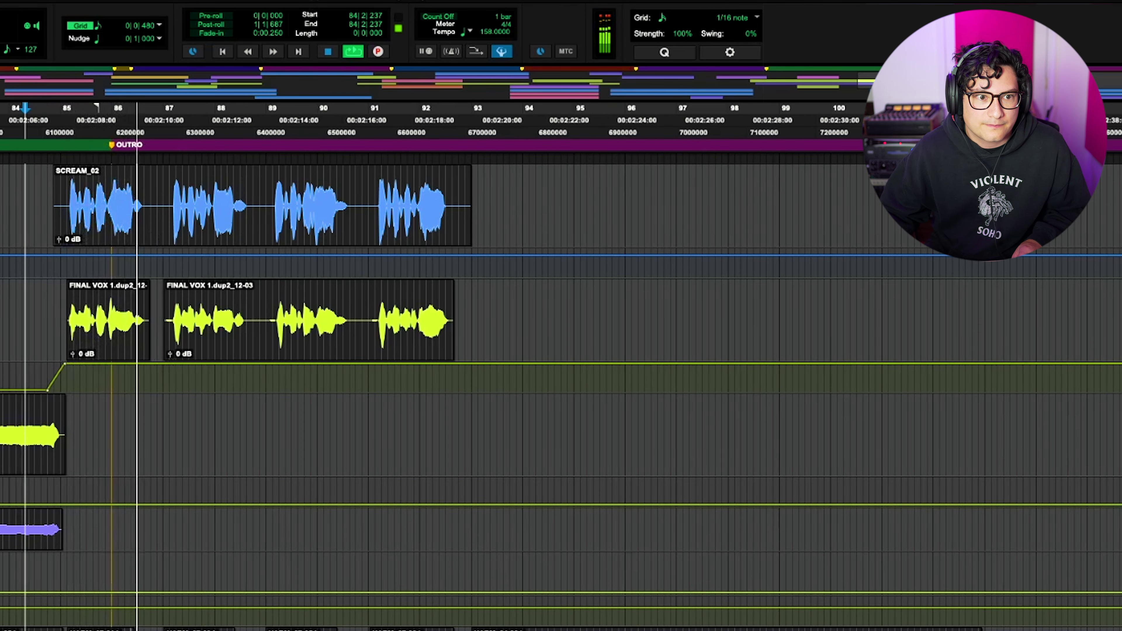
left_click_drag(38, 260, 419, 261)
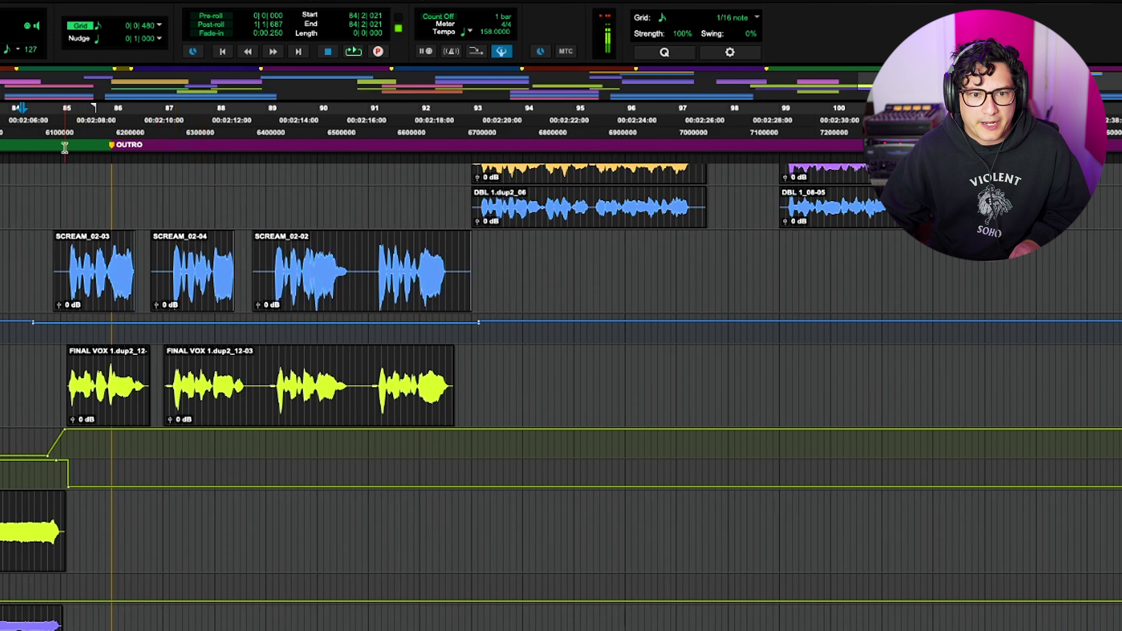
Lower the volumes of SCREAM.dup1 and SCREAM.dup2 to -17.0 dB while the OUTRO plays.
scroll(227, 401, "down", 10)
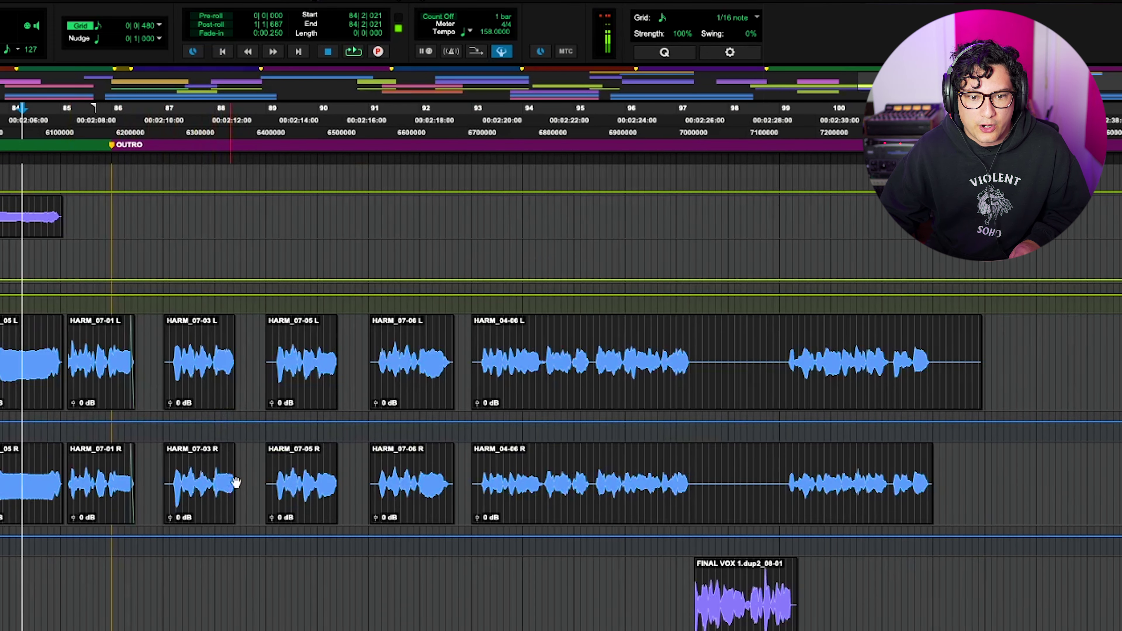
scroll(229, 468, "down", 7)
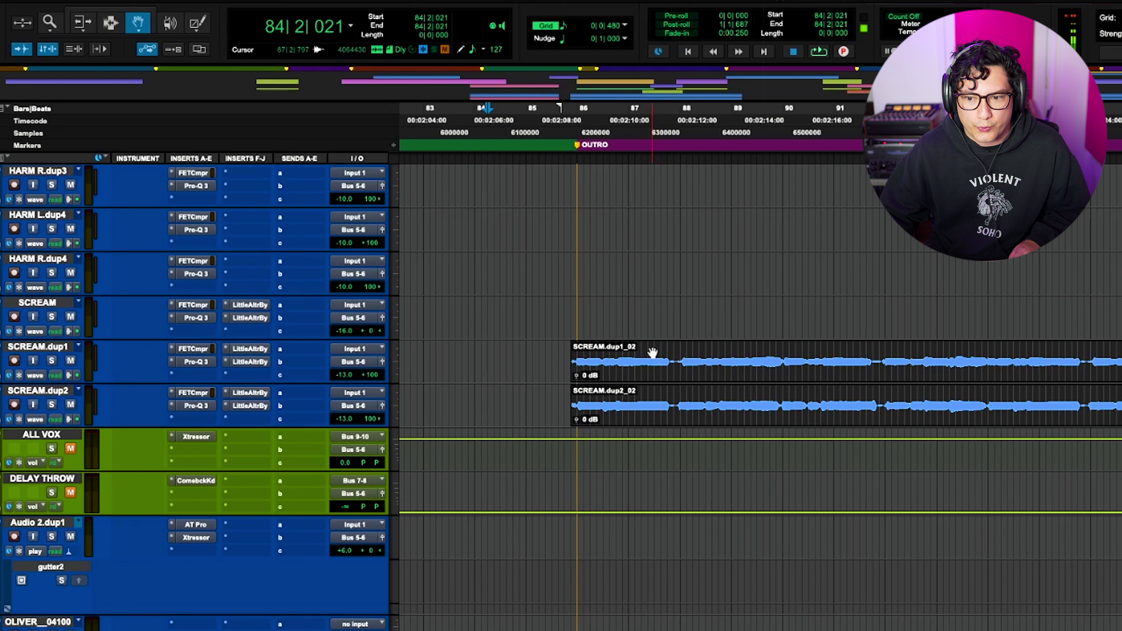
key("space")
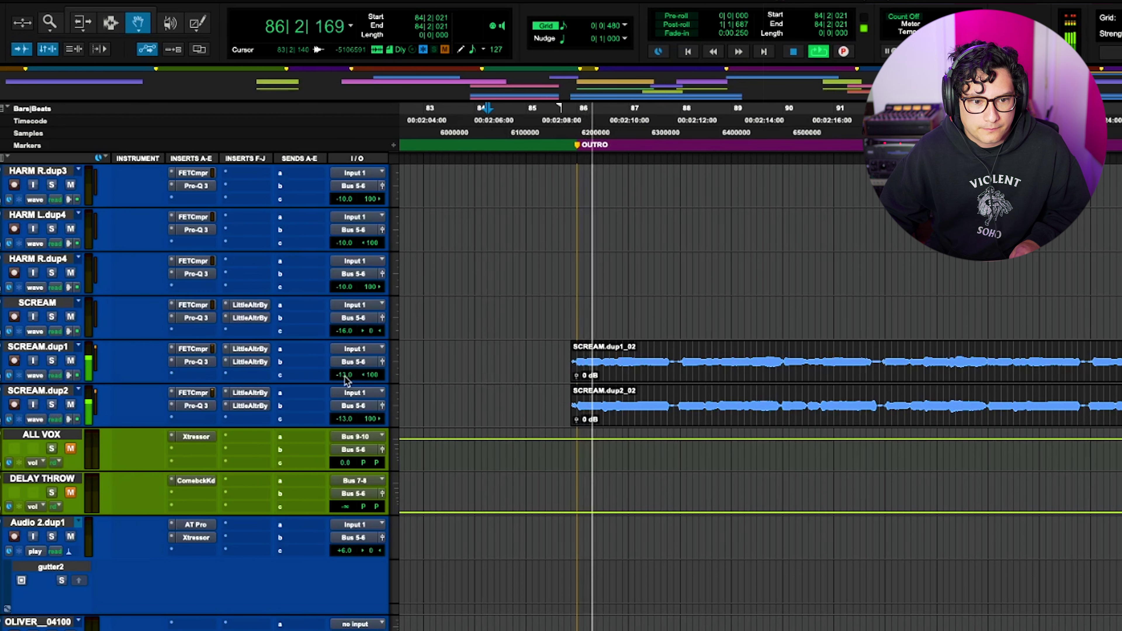
left_click_drag(349, 380, 368, 479)
left_click(349, 420)
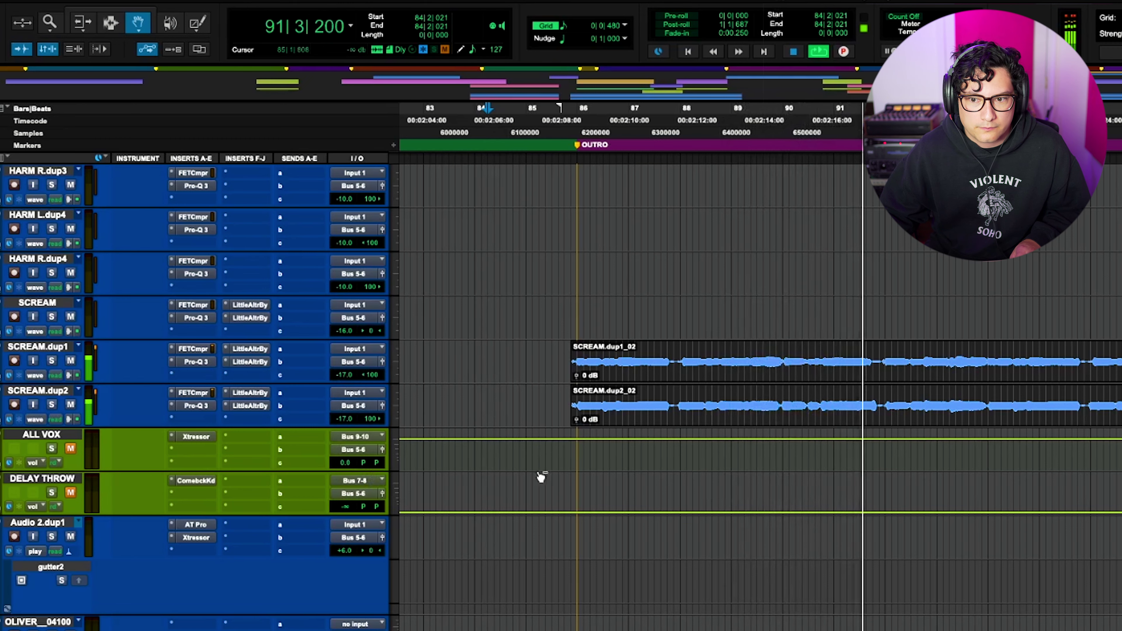
Select the OUTRO range from about bar 93 to bar 103 on the vocal tracks.
key("r")
scroll(831, 525, "up", 3)
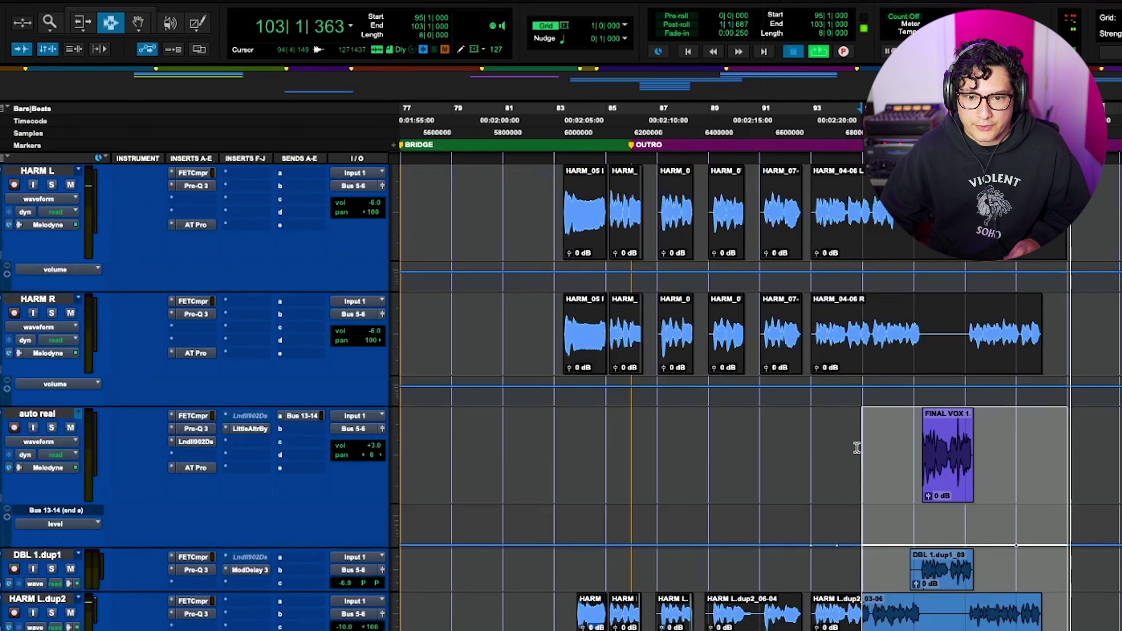
scroll(863, 443, "up", 7)
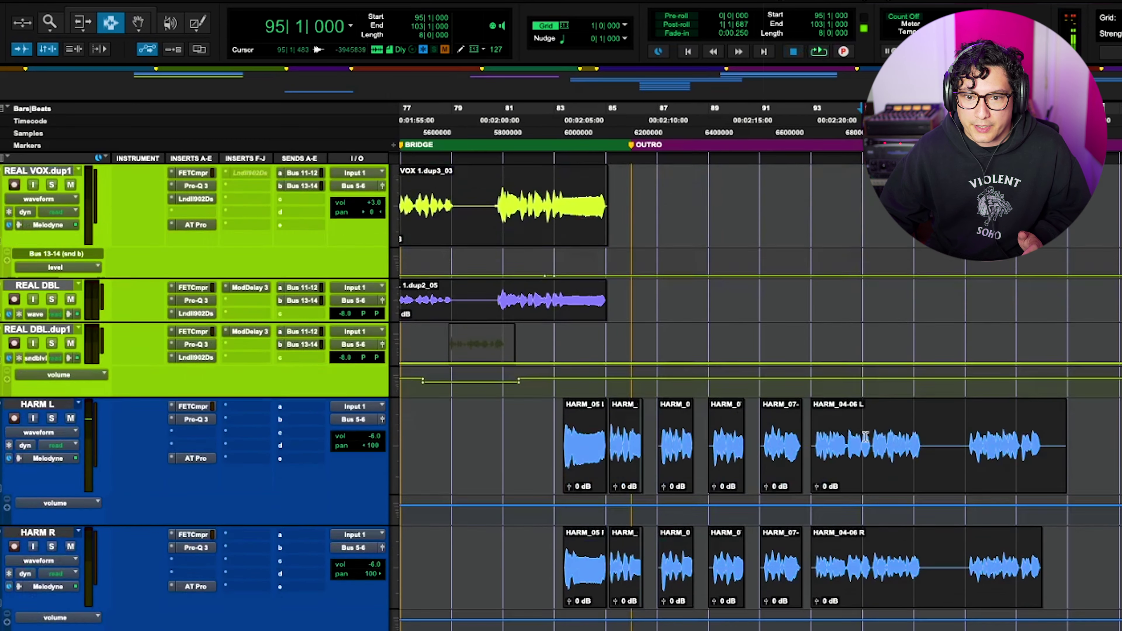
scroll(837, 467, "up", 10)
left_click_drag(814, 396, 1072, 431)
scroll(1072, 431, "down", 10)
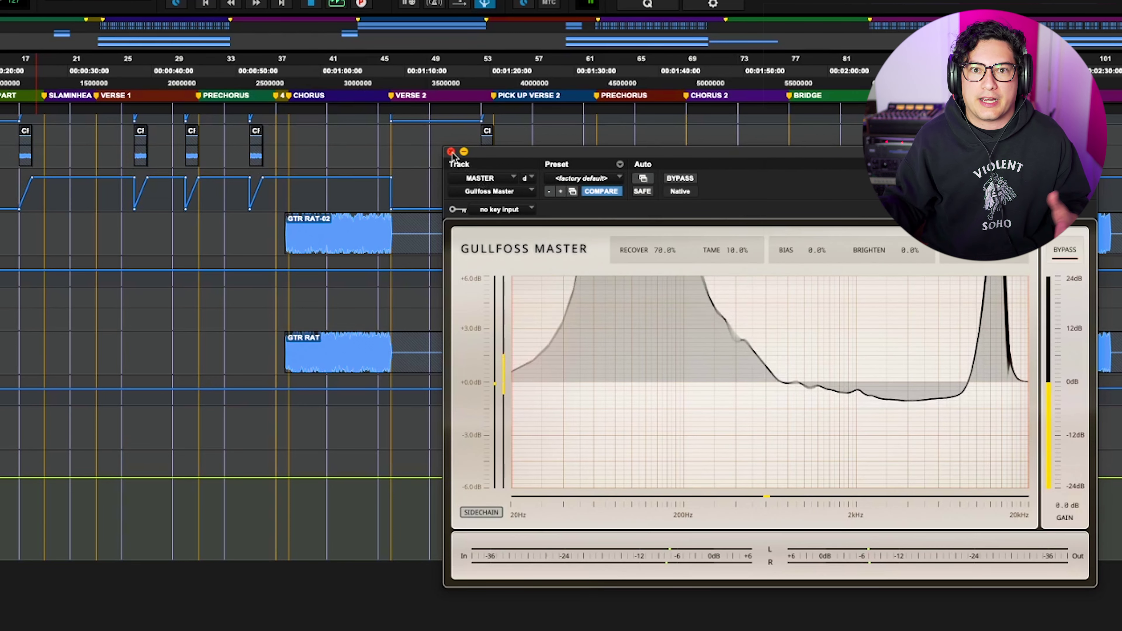
Close the MASTER track's Gullfoss Master plug-in window.
left_click(451, 152)
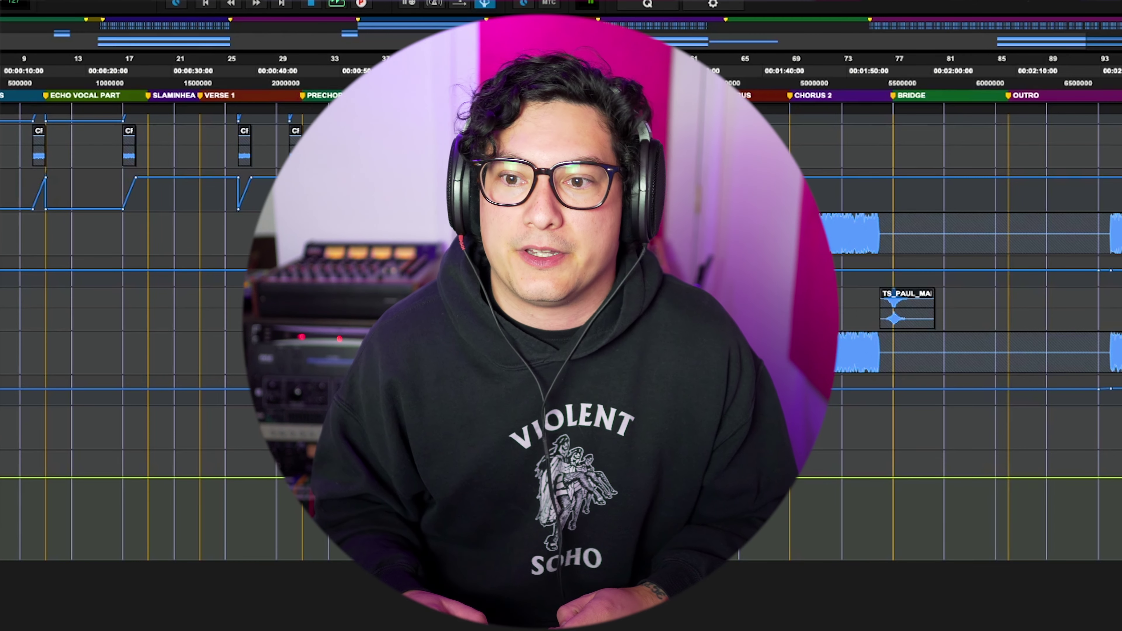
left_click(133, 299)
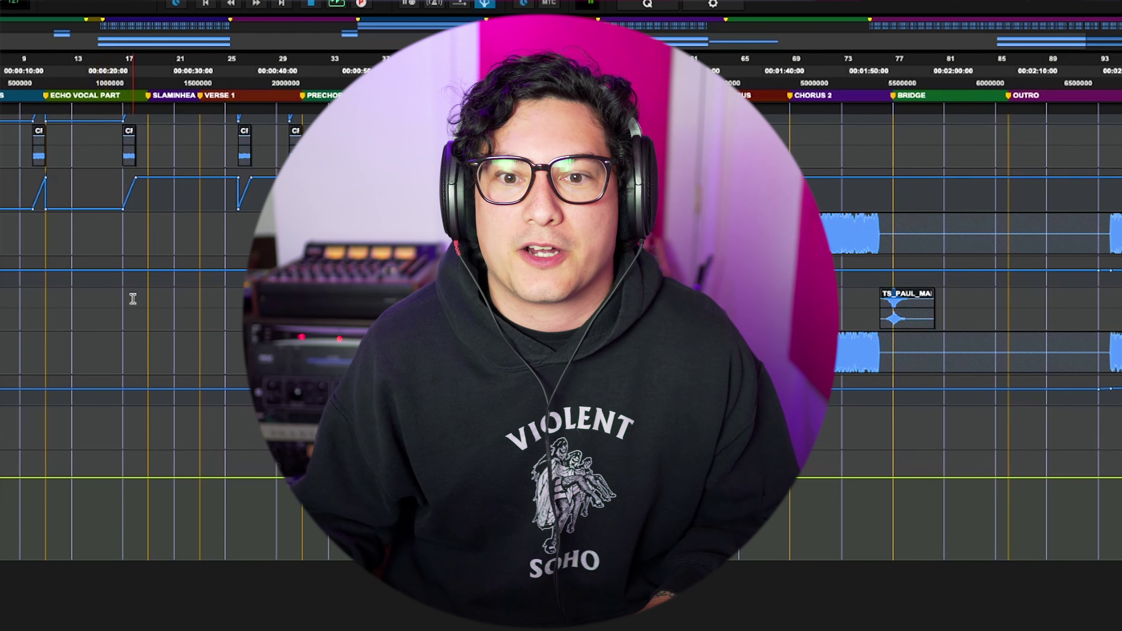